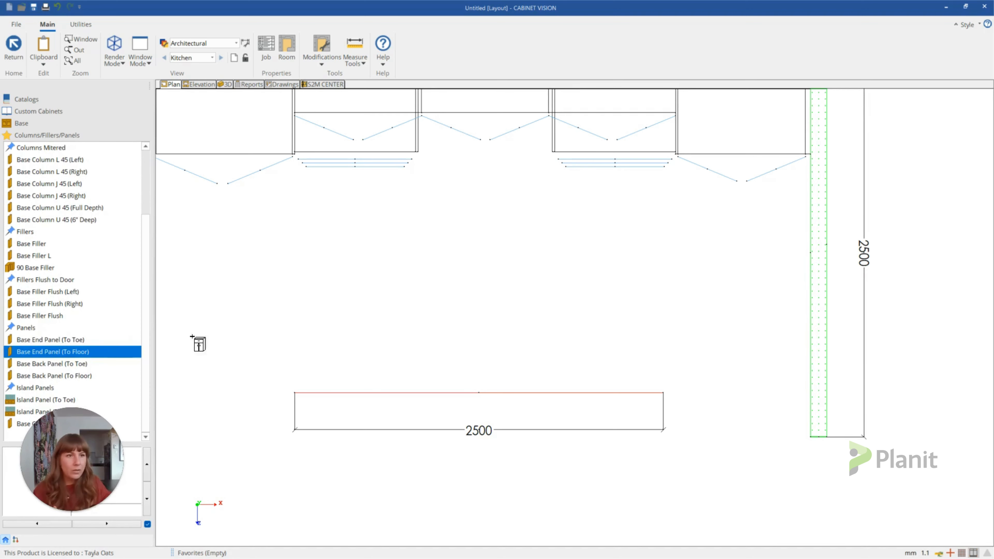
Place a Base End Panel (To Floor) near the left end of the 2500 mm island wall in plan
click(251, 344)
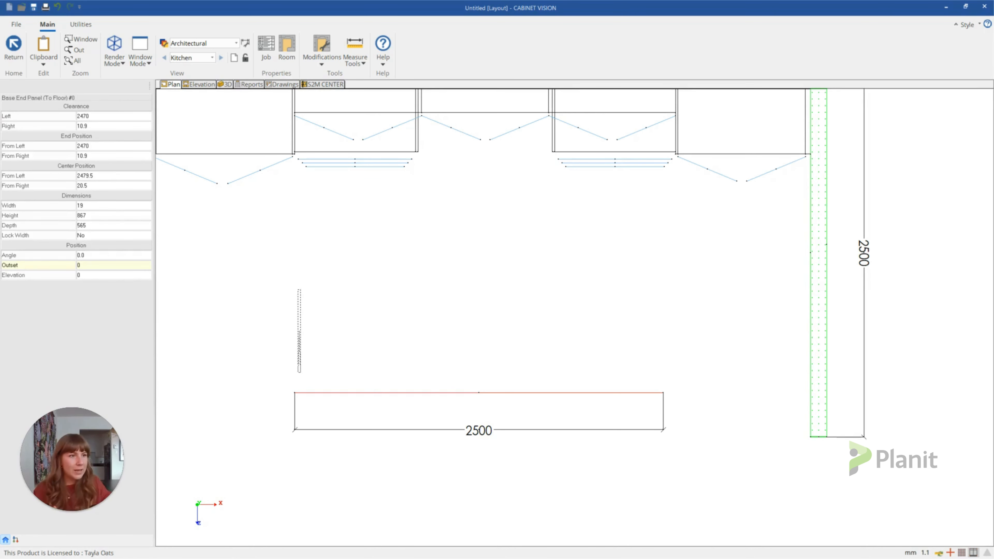
scroll(300, 331, up, 3)
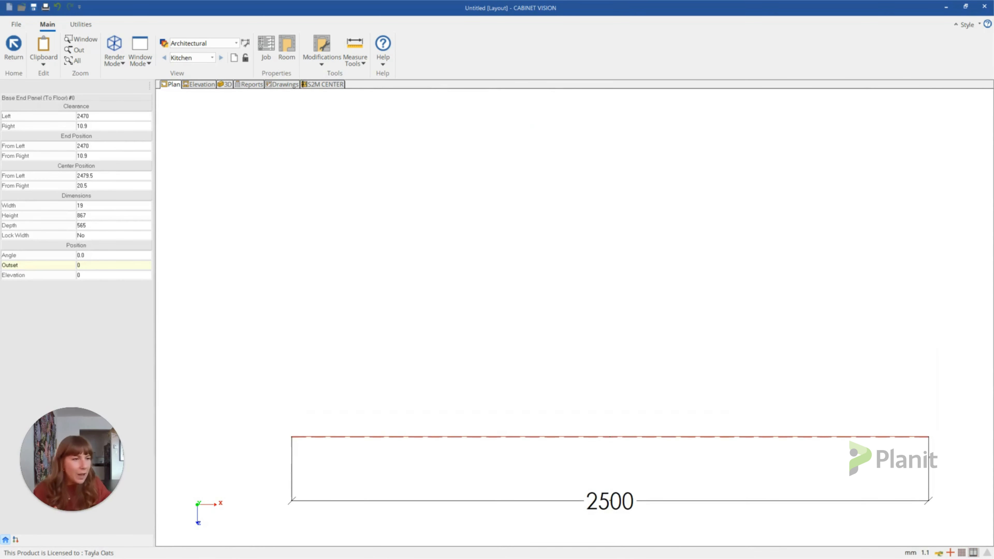
scroll(298, 328, up, 1)
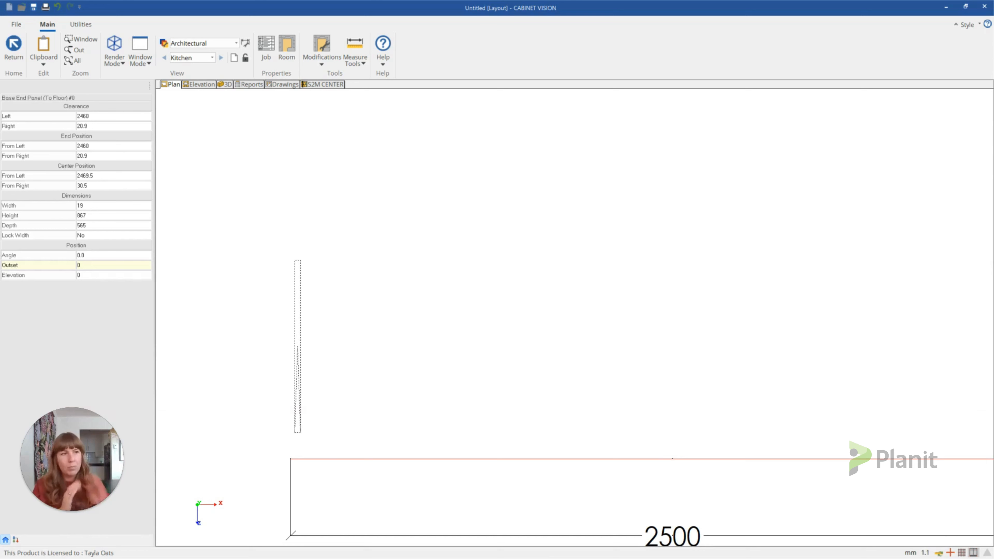
scroll(282, 302, down, 3)
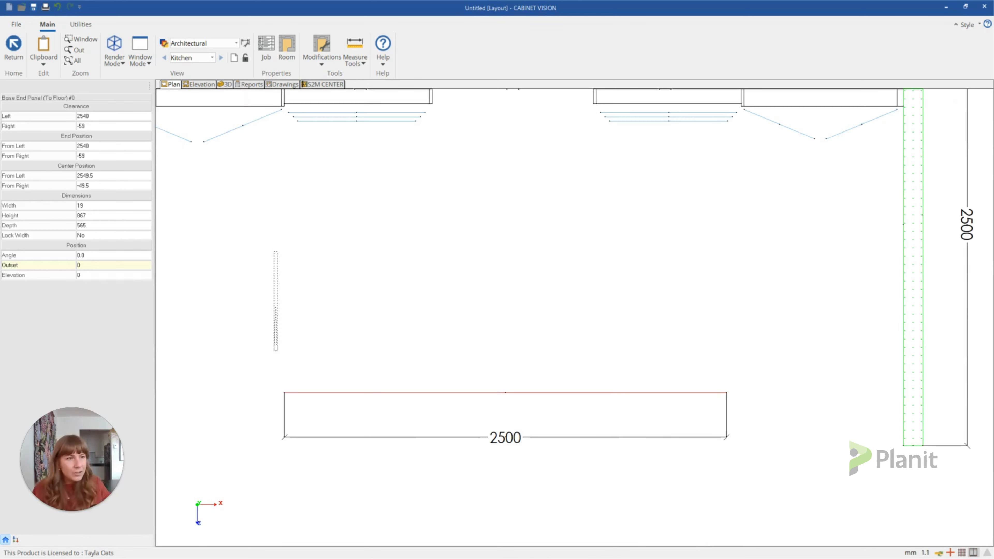
scroll(537, 371, down, 2)
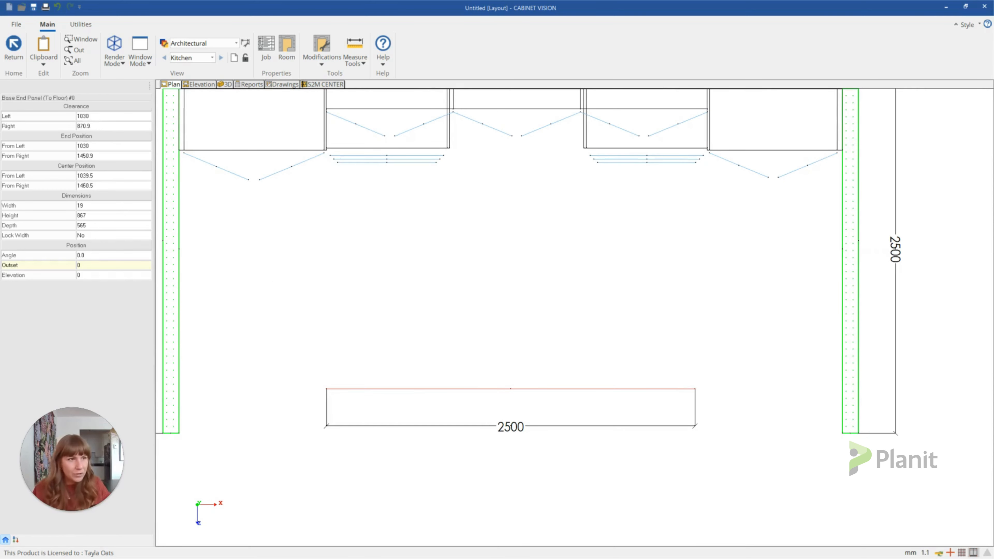
scroll(237, 314, up, 1)
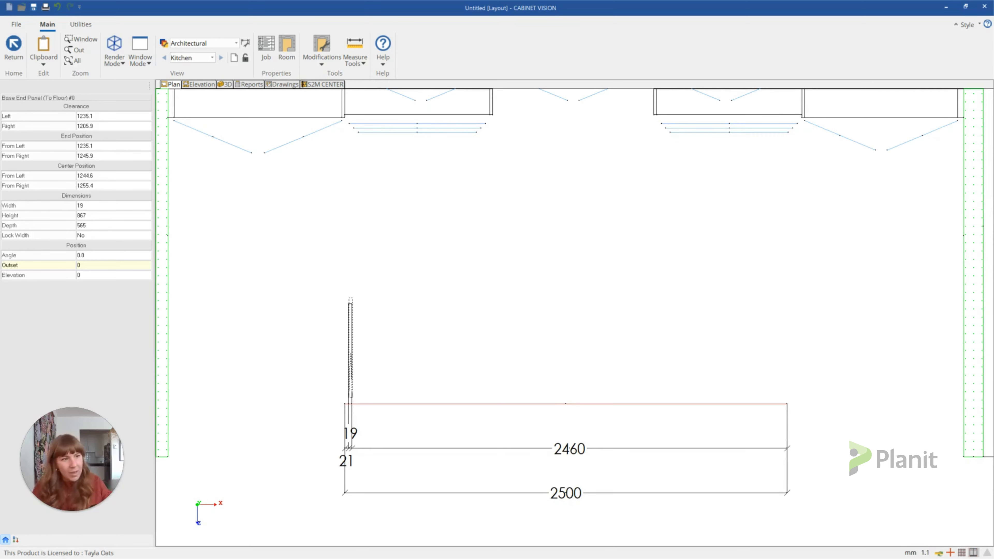
click(350, 350)
Set the end panel's width to 16 mm, stretching its right side
click(351, 352)
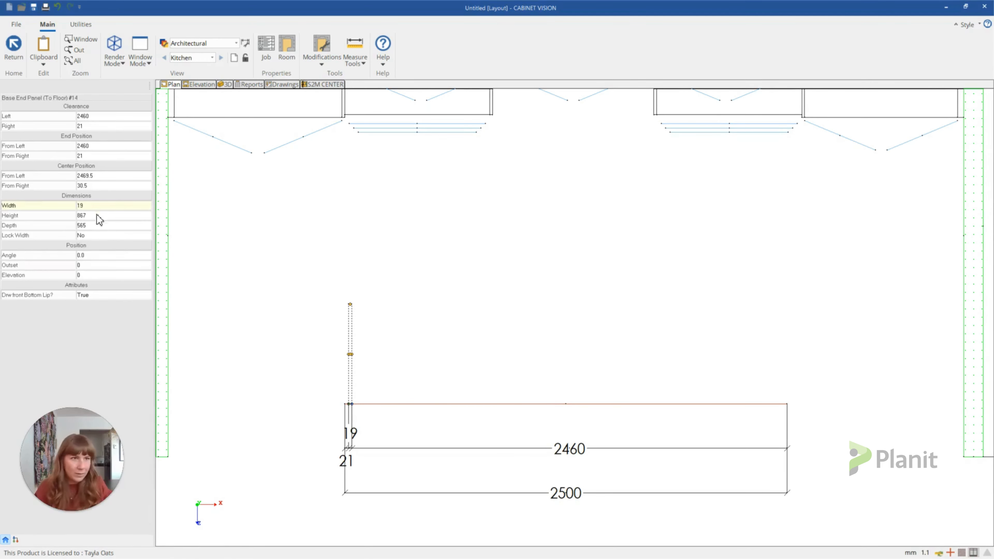
click(97, 206)
text(16)
key(Return)
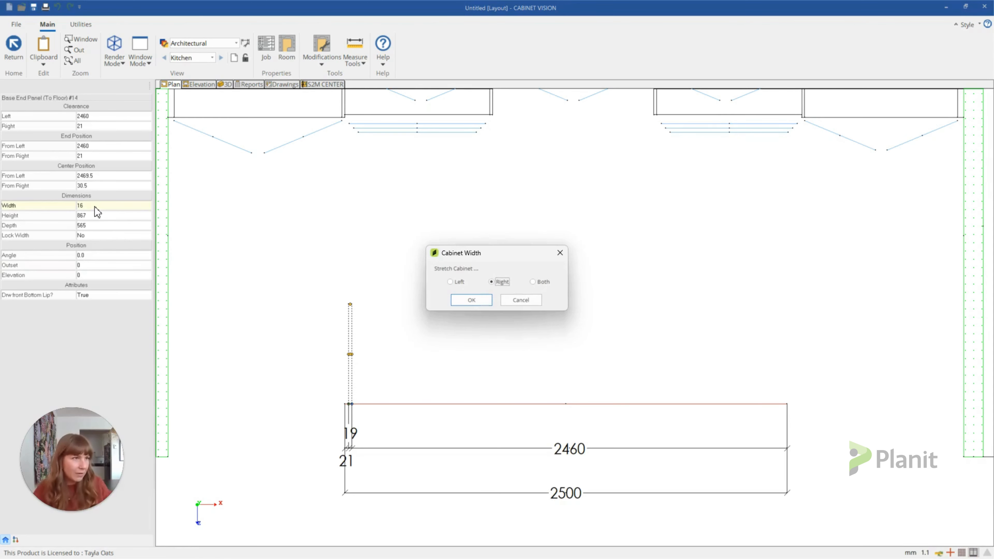
key(Return)
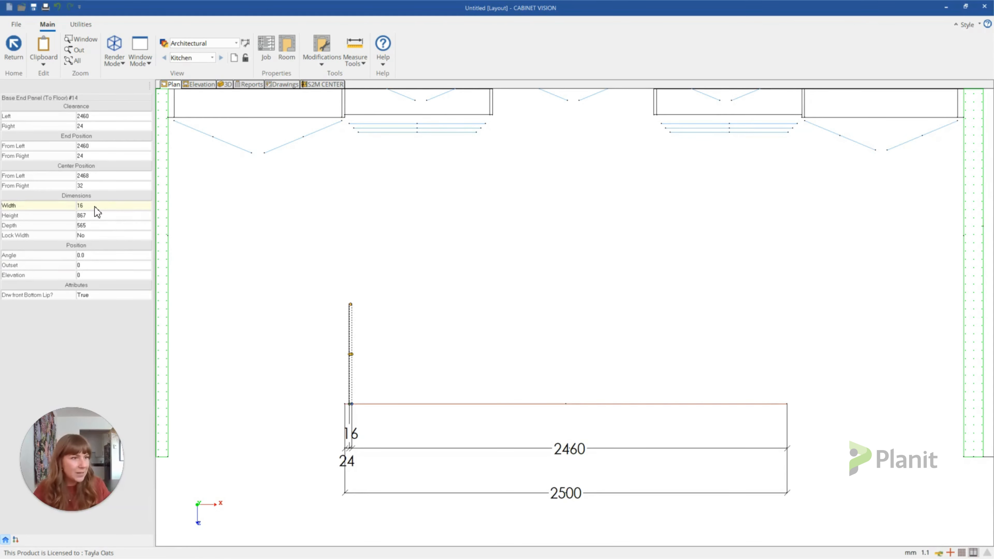
Set the end panel's end position from the right to 35-16 mm
click(99, 126)
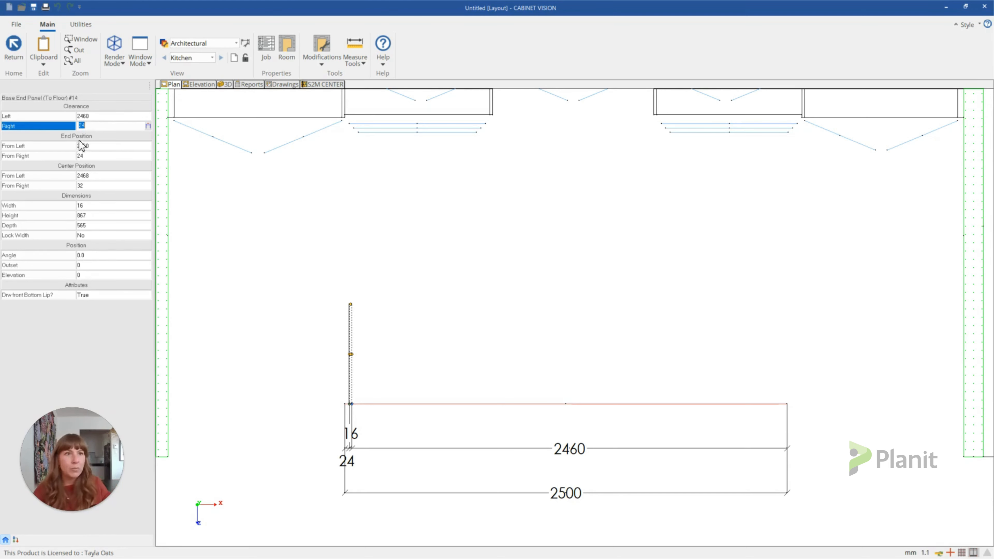
click(97, 155)
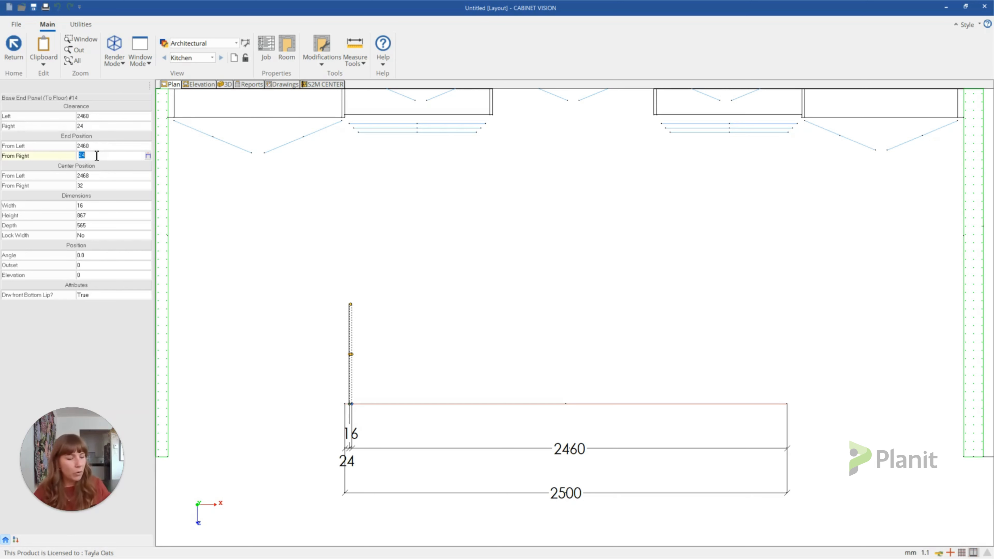
text(3)
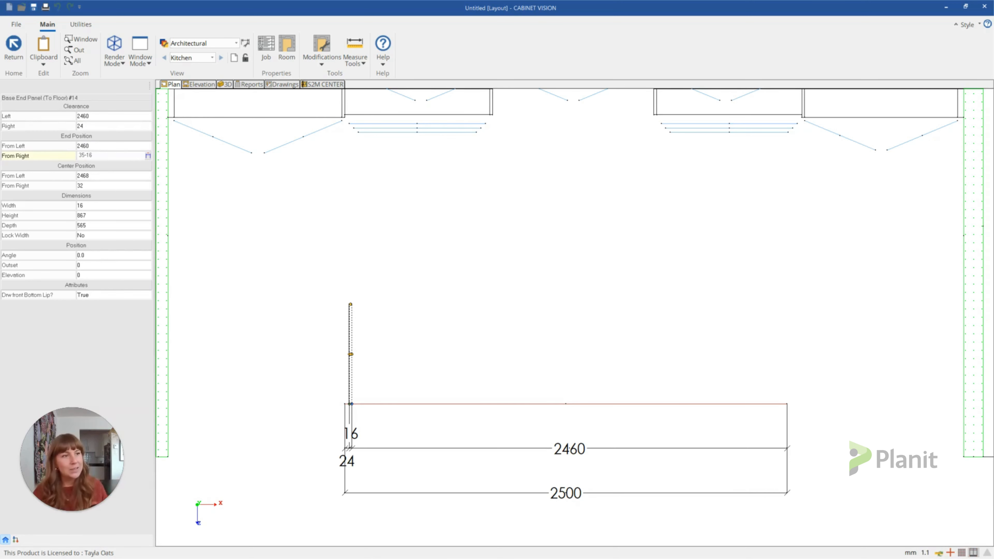
text(5-16)
key(Return)
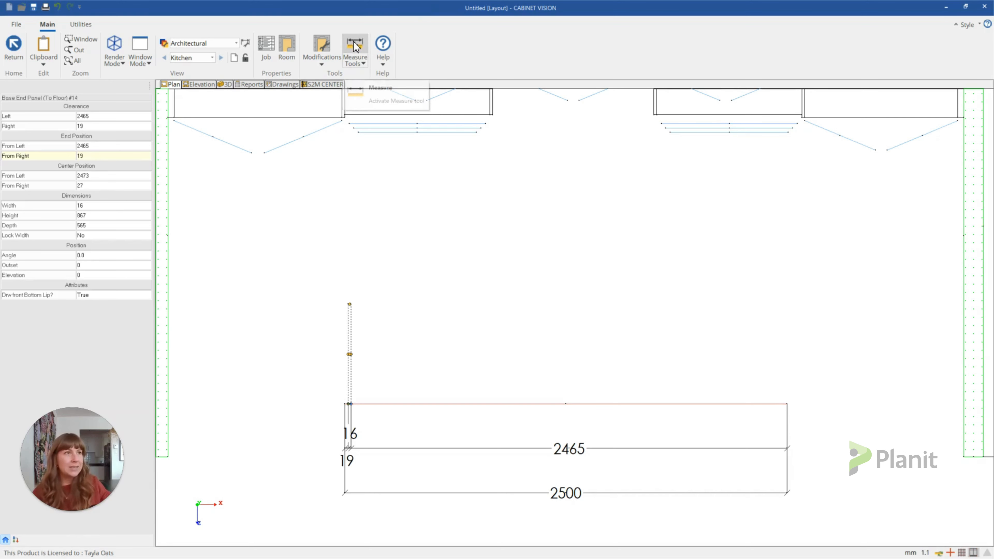
Measure the distance from the island wall's left end to the inner face of the end panel
scroll(352, 408, up, 1)
scroll(350, 404, up, 2)
click(399, 347)
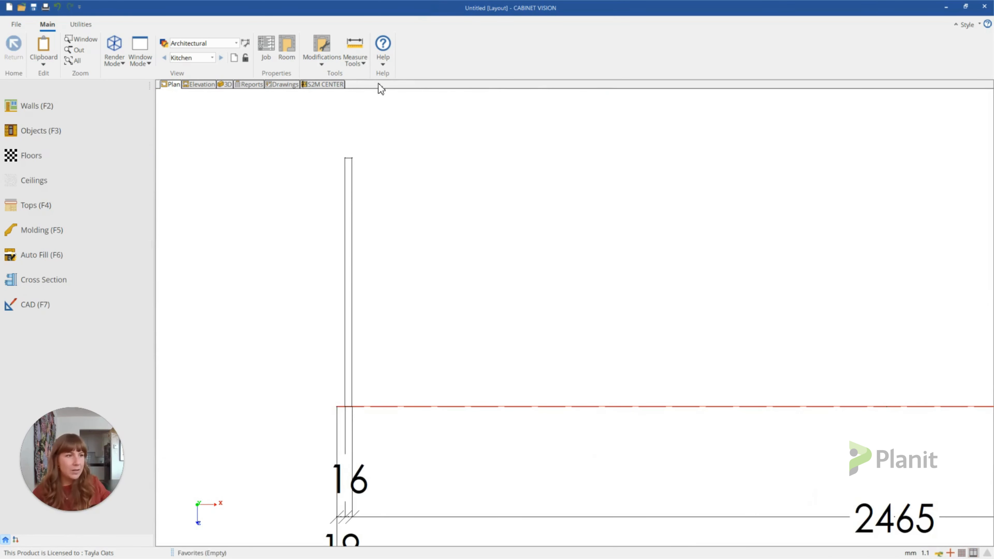
click(354, 45)
scroll(373, 126, down, 1)
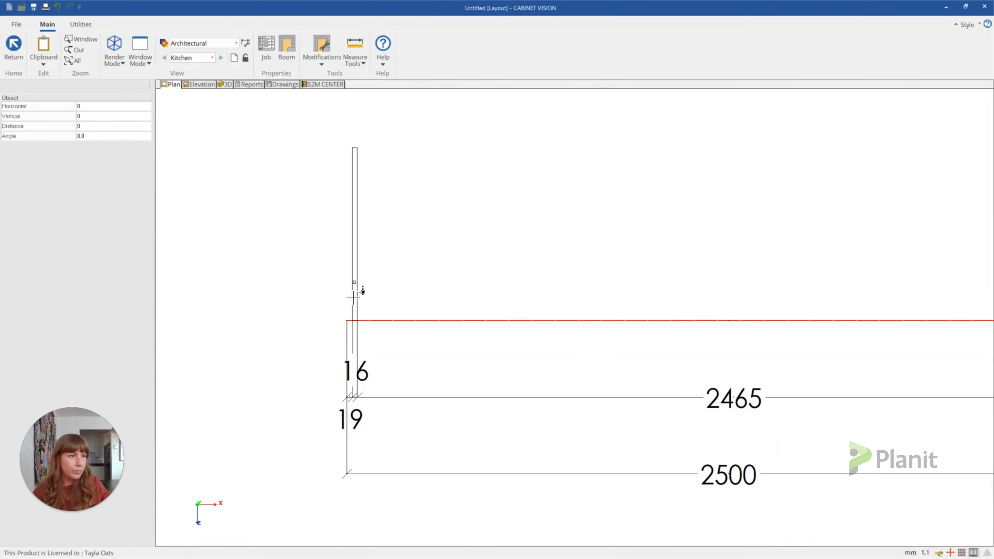
click(346, 318)
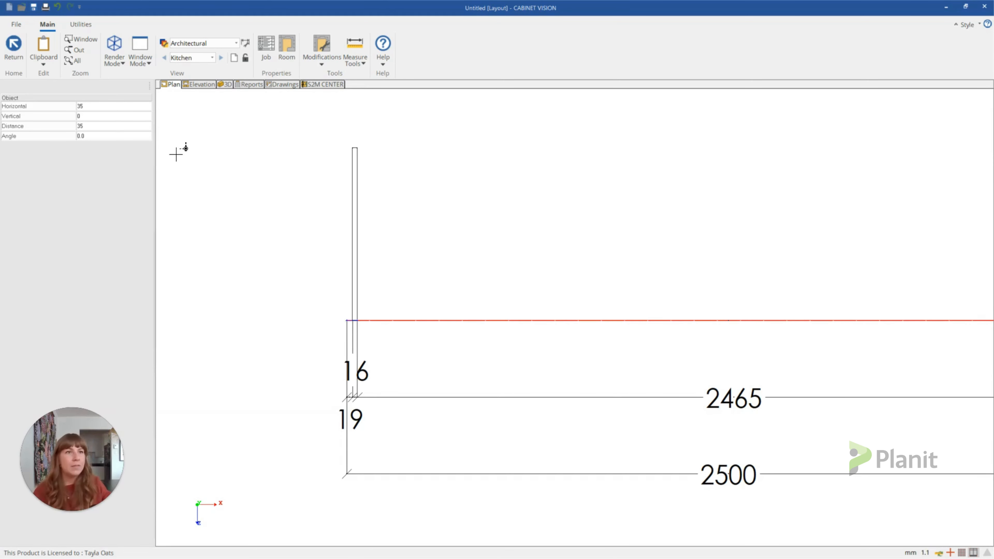
scroll(215, 370, down, 1)
scroll(262, 317, down, 1)
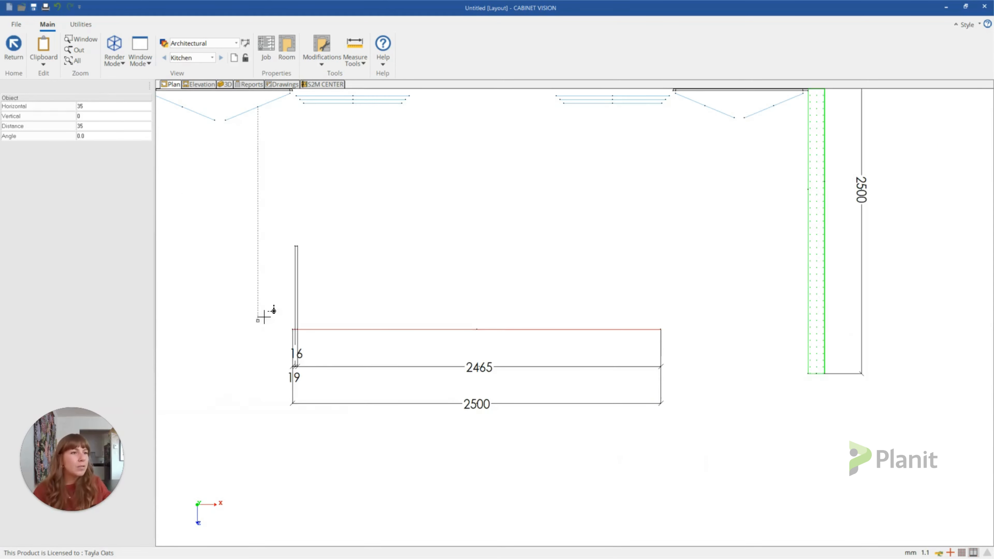
key(Escape)
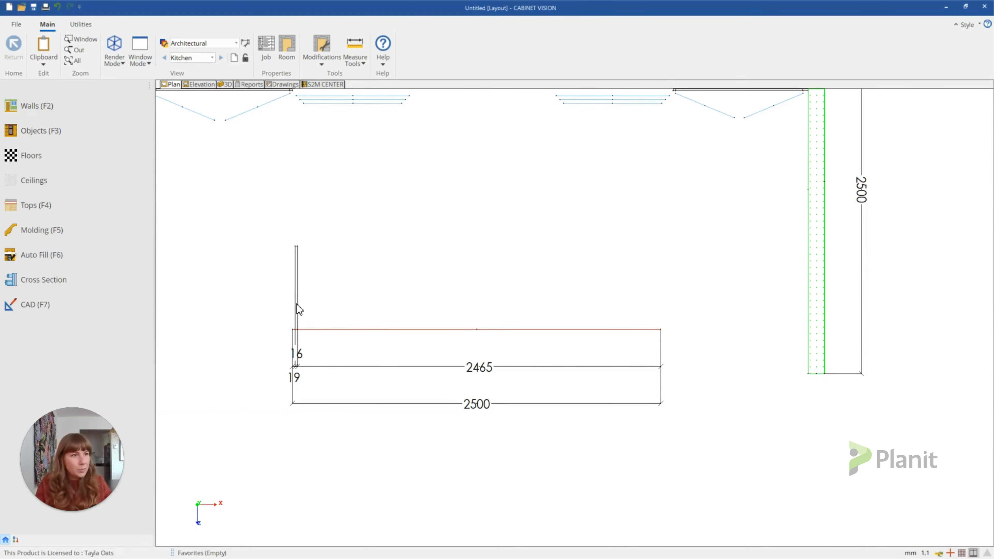
Copy the 16 mm end panel to the opposite end of the island wall
right_click(295, 303)
click(299, 259)
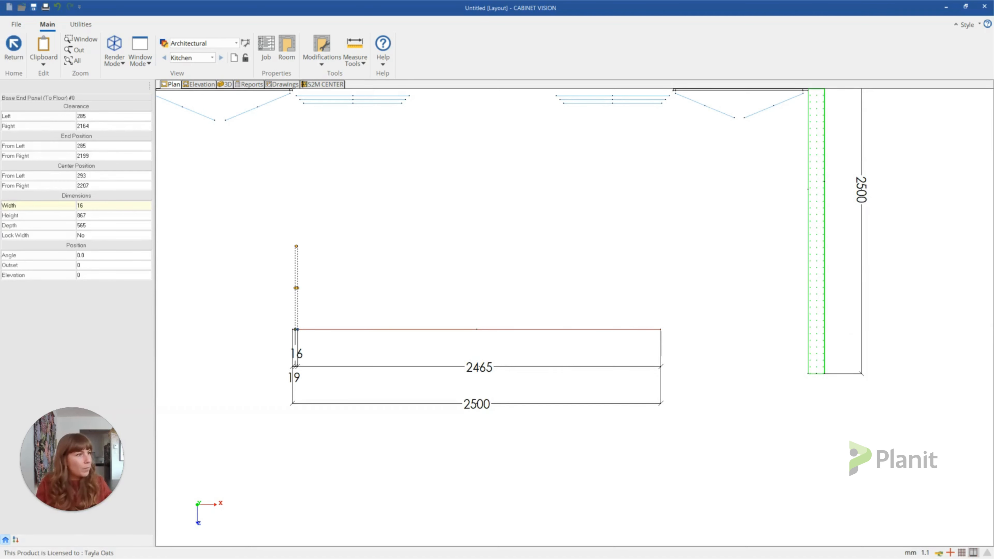
click(671, 275)
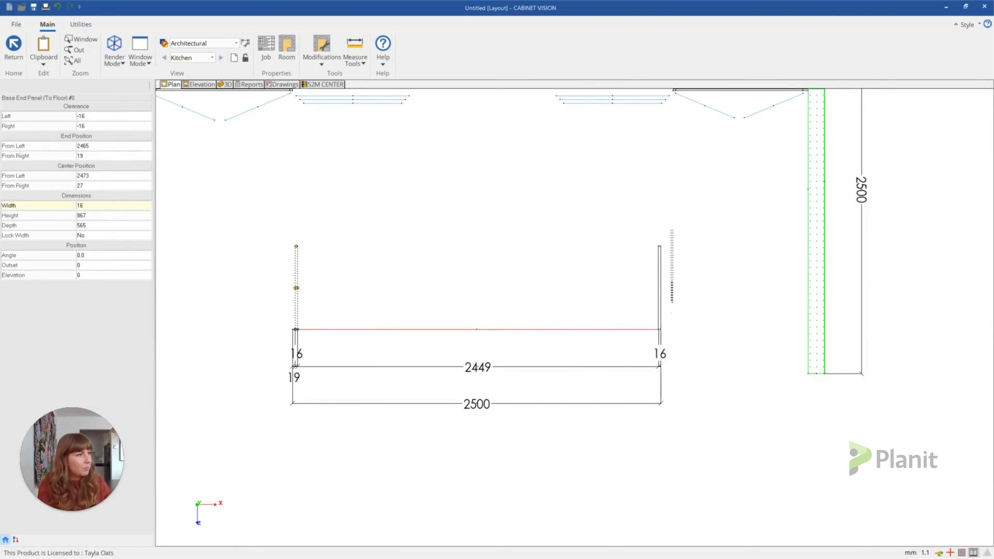
Set the copied end panel's left clearance to 19 mm
click(660, 277)
click(122, 117)
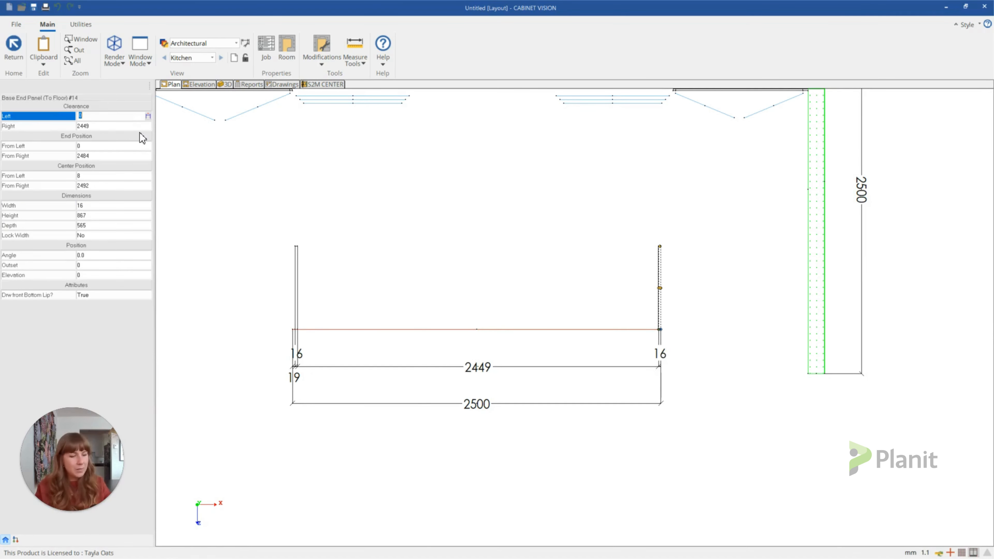
text(19)
key(Return)
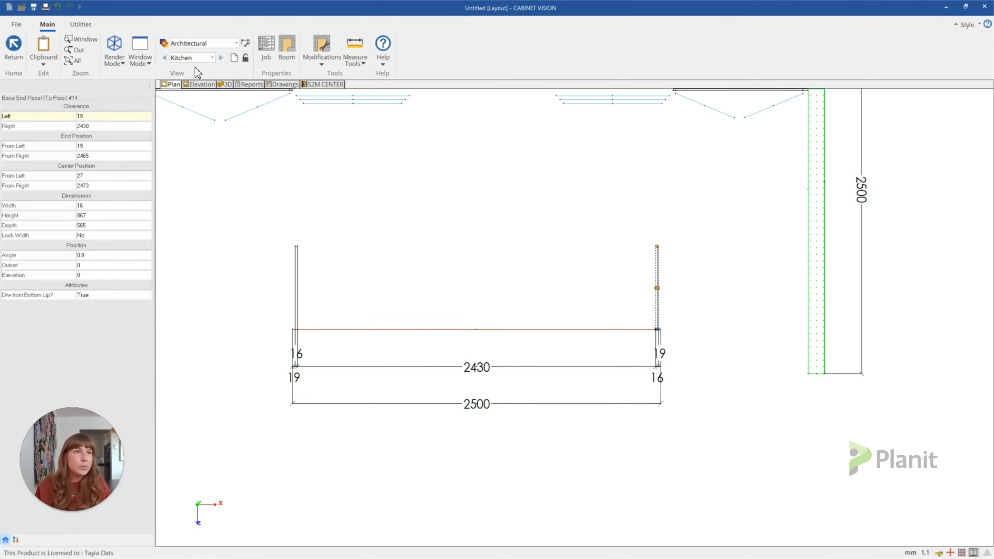
Show the island wall with its two end panels in elevation view
click(201, 84)
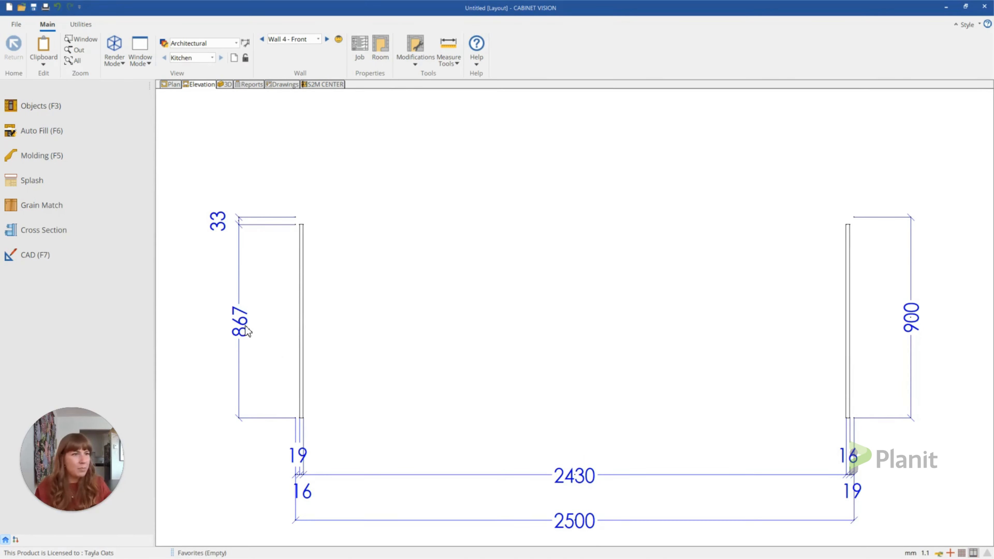
click(41, 107)
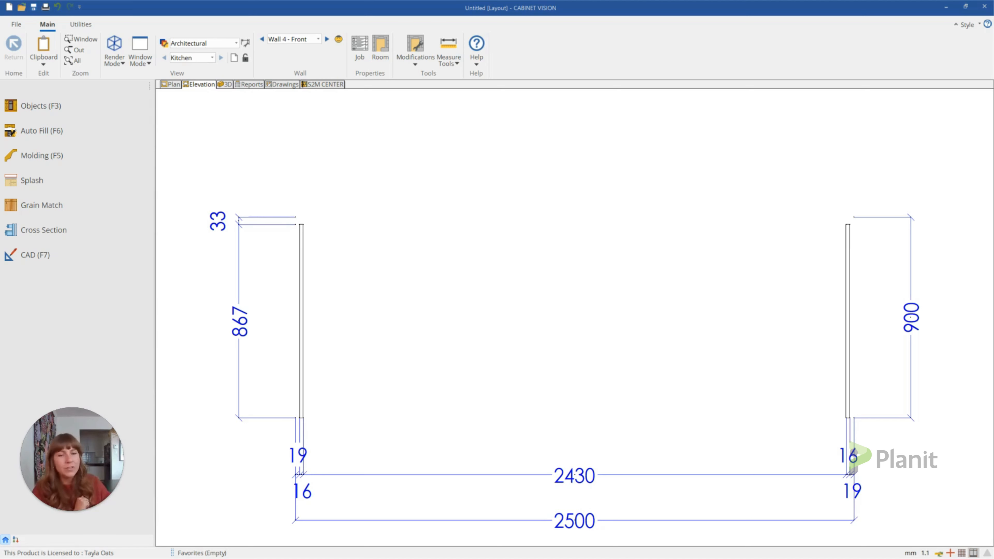
Switch to Calculator, subtract 602 from 2430, divide the result by 5, and minimize Calculator
key(alt+Tab)
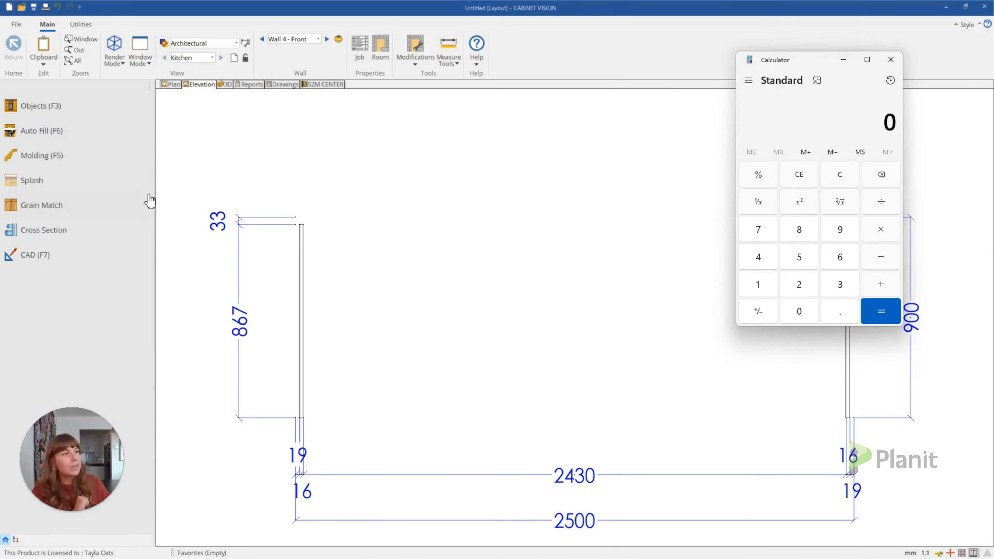
click(799, 285)
click(757, 257)
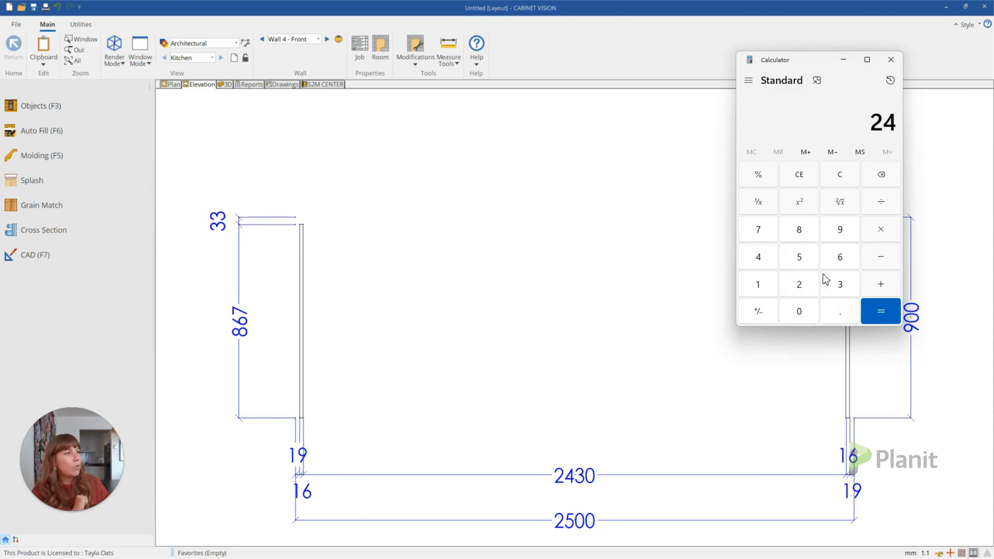
click(839, 284)
click(791, 315)
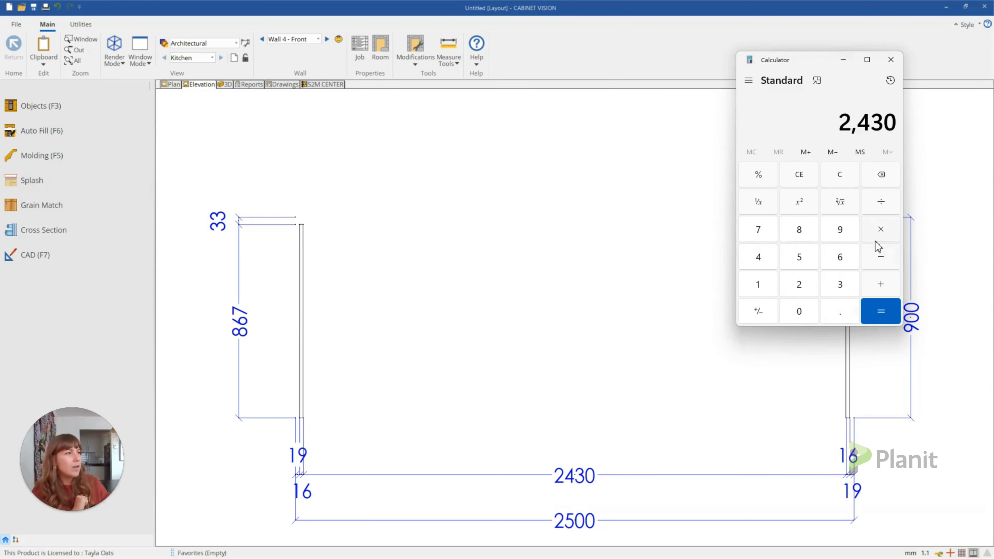
click(882, 261)
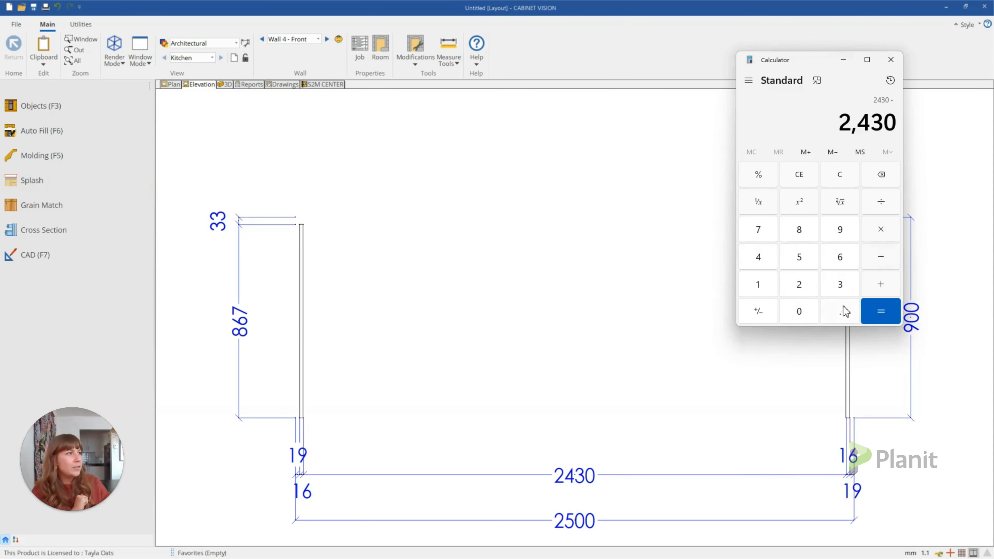
click(840, 257)
click(807, 313)
click(806, 292)
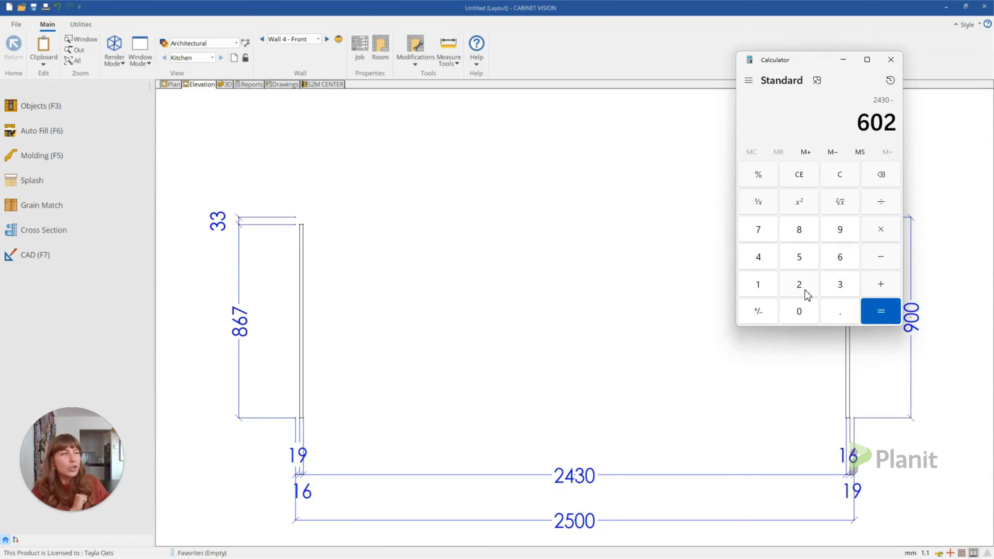
click(884, 312)
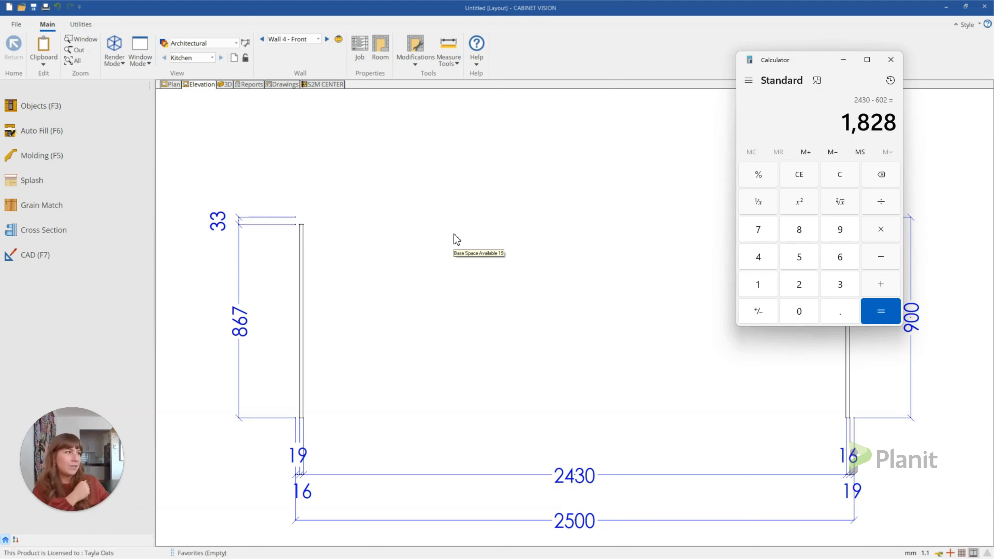
click(881, 206)
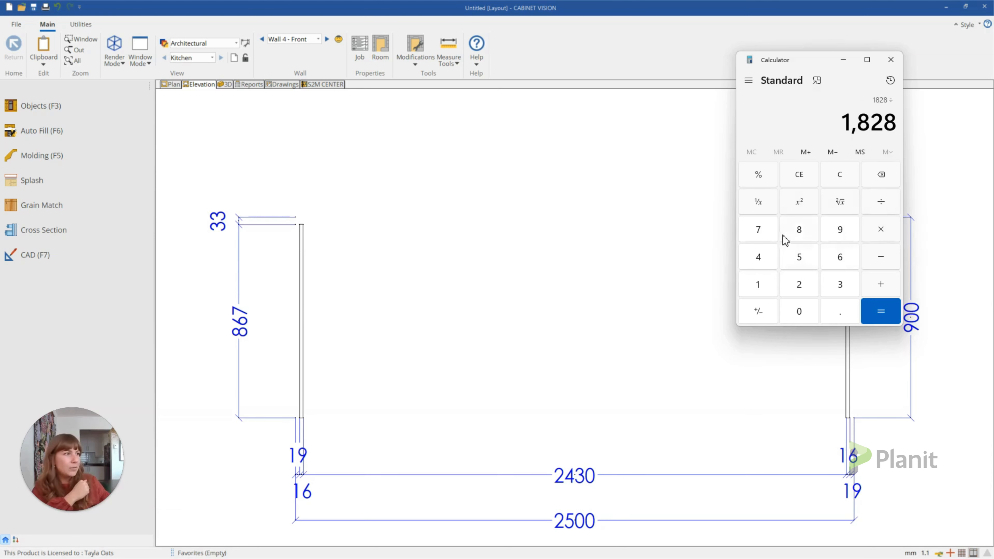
click(795, 259)
click(876, 322)
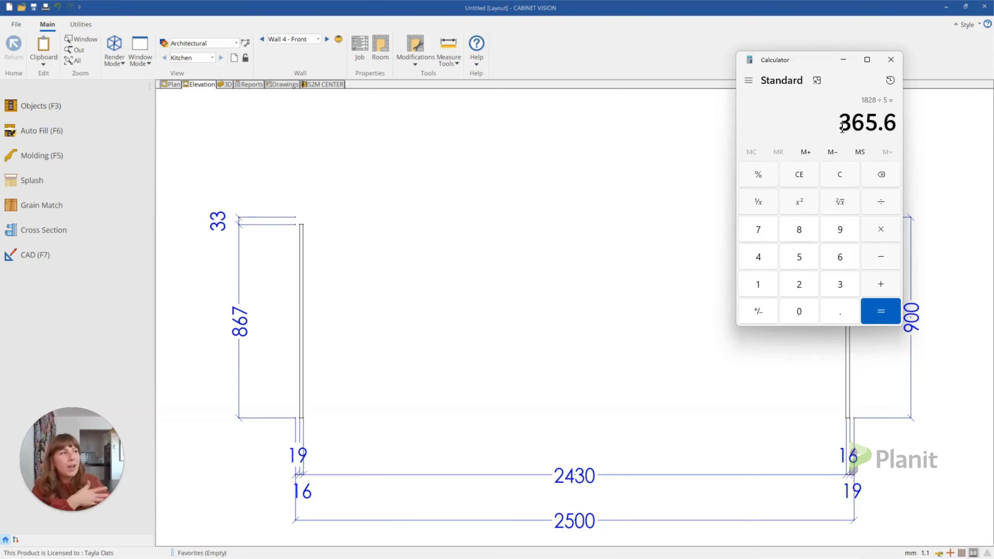
click(844, 61)
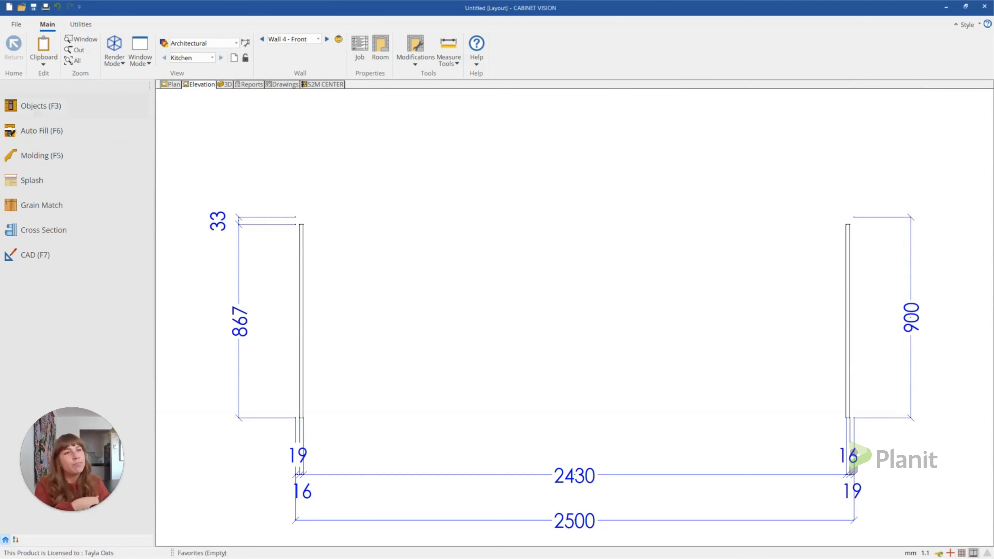
Place a Base Sink FF/Door (Pair) cabinet from the Custom Cabinets catalog on the island wall between the two end panels
click(27, 108)
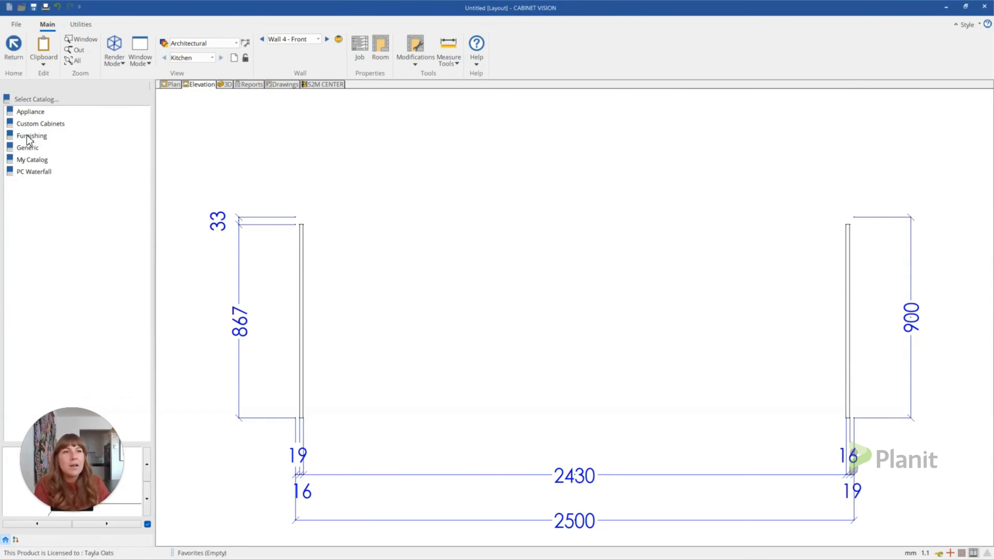
double_click(38, 125)
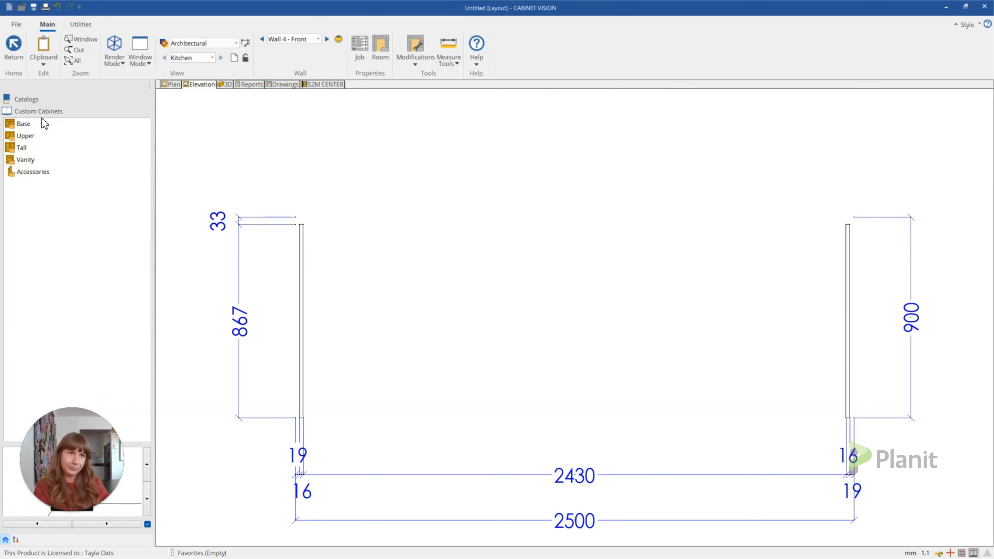
click(29, 124)
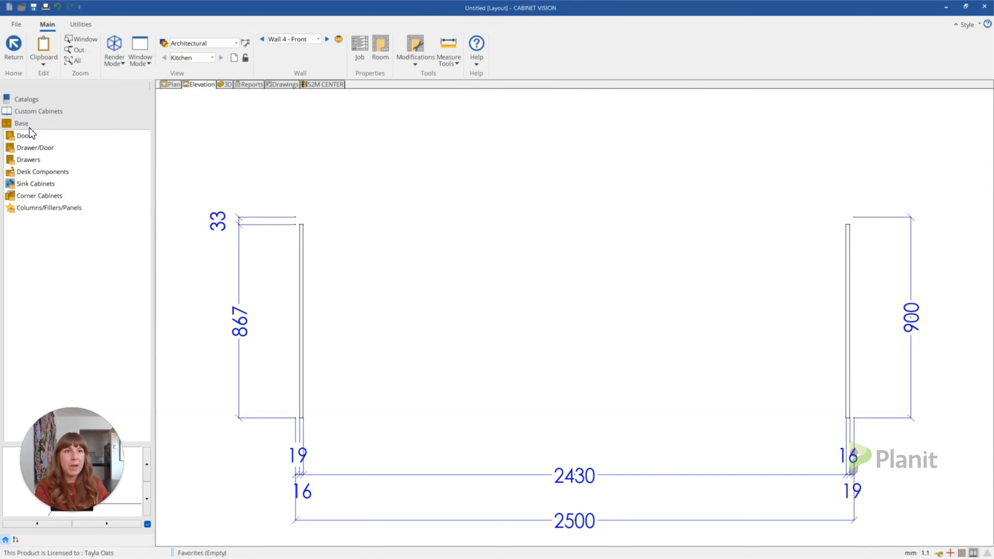
click(43, 185)
click(70, 148)
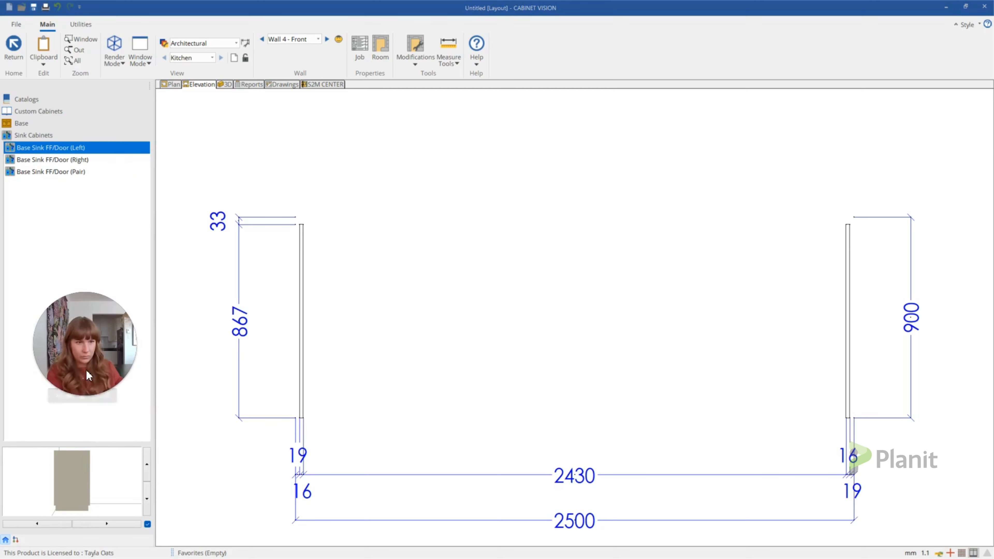
click(81, 173)
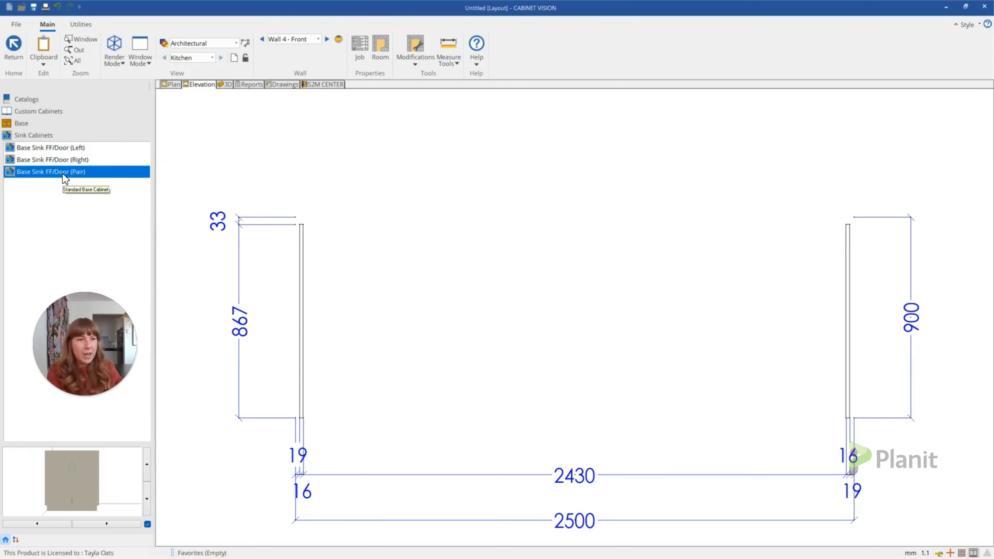
click(98, 490)
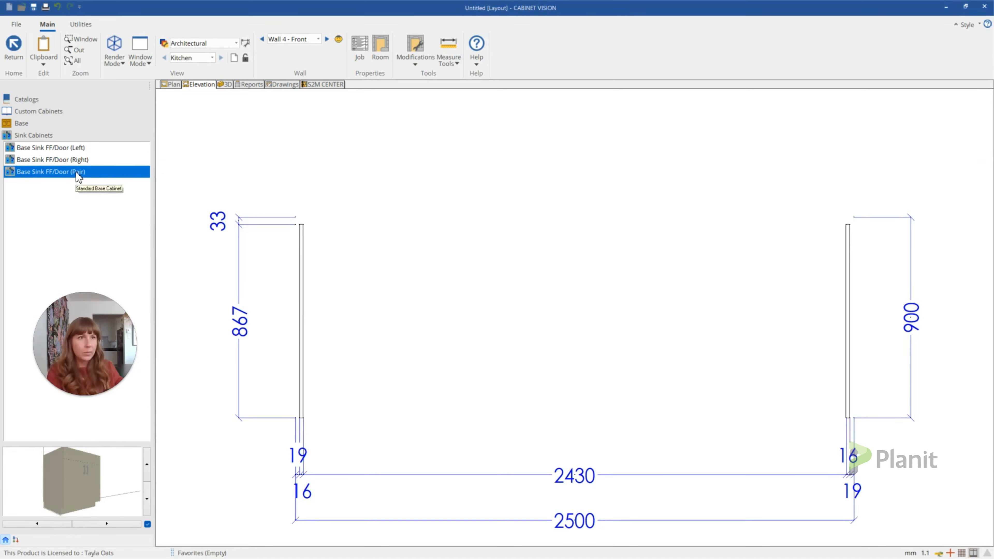
drag(75, 172, 459, 232)
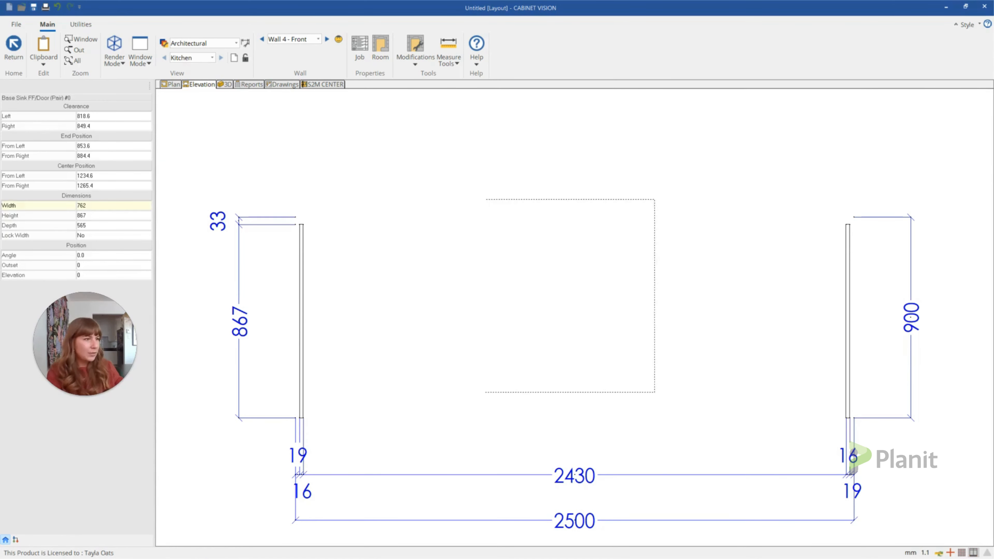
click(405, 291)
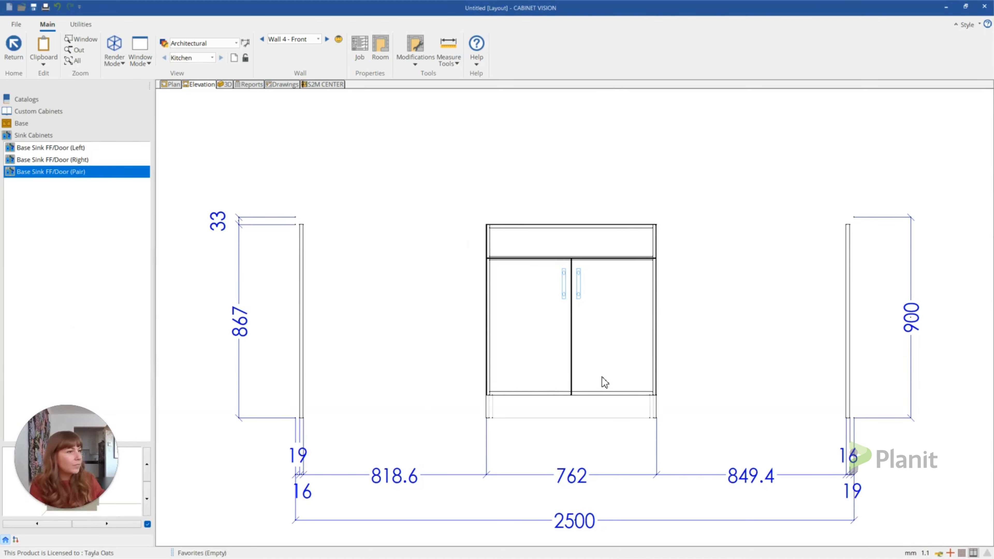
Centre the sink cabinet on the wall by setting its centre position from the left to 2500/2
click(584, 326)
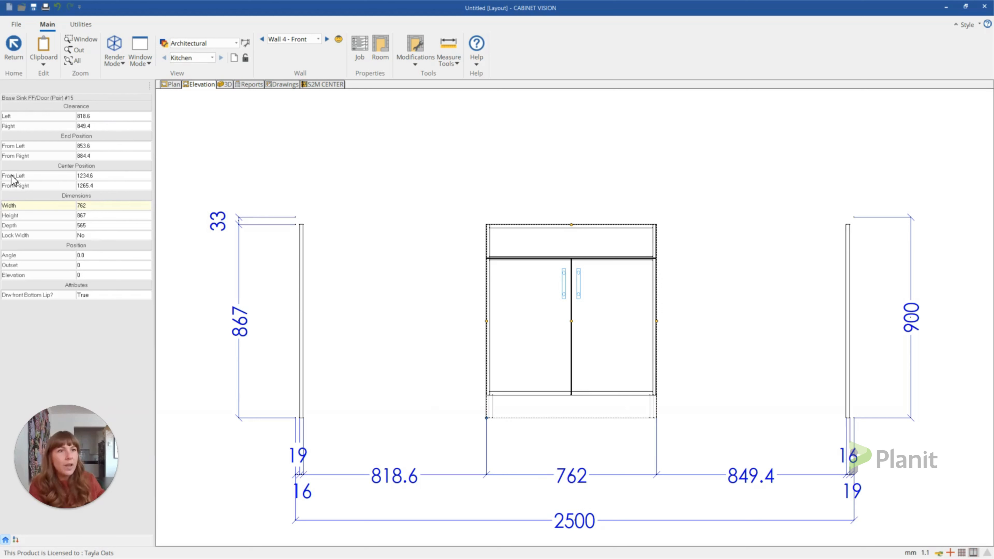
click(92, 176)
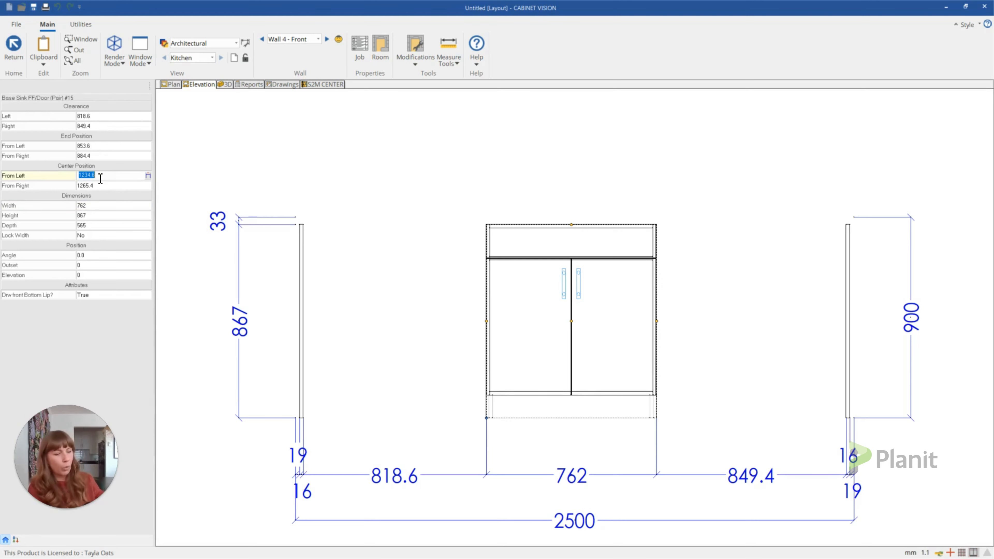
text(2500/2)
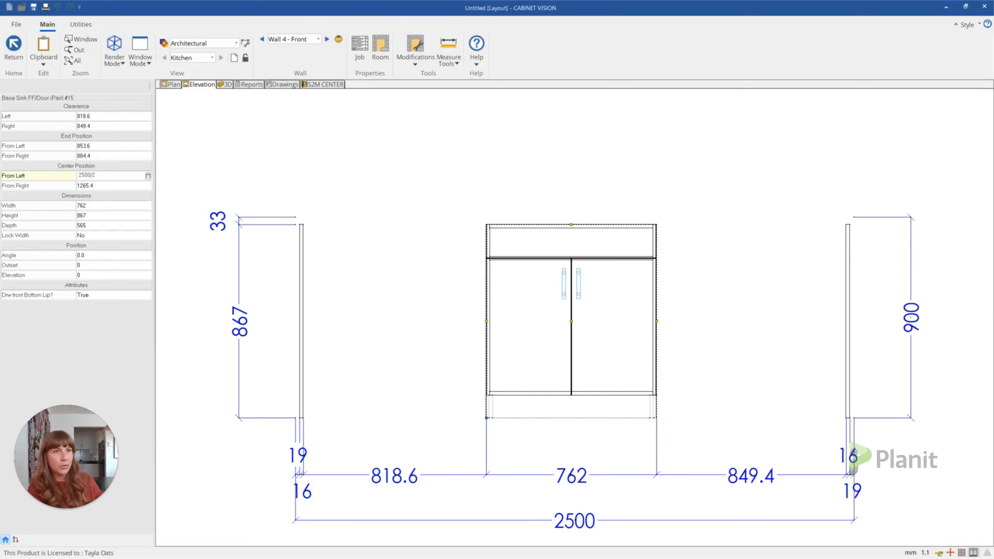
key(Return)
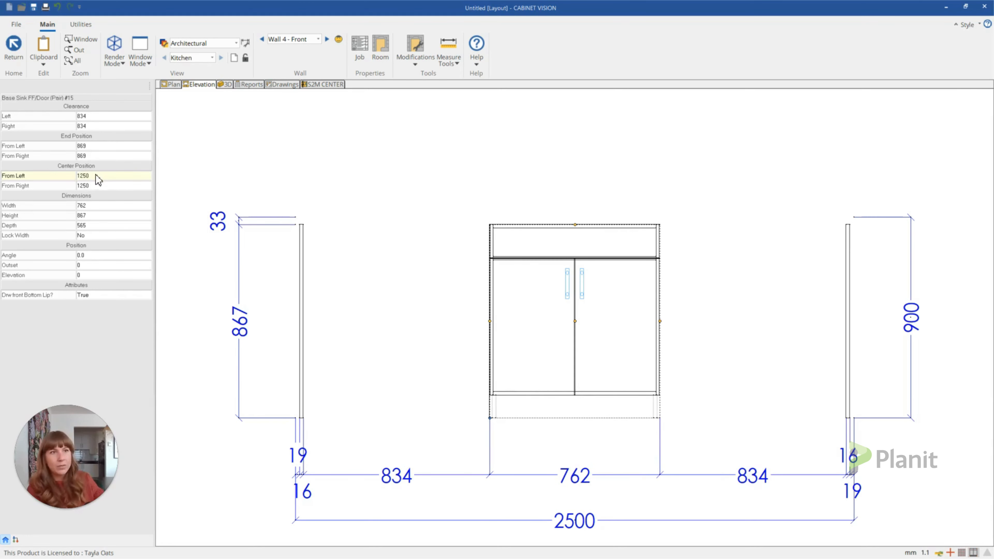
click(96, 175)
click(98, 186)
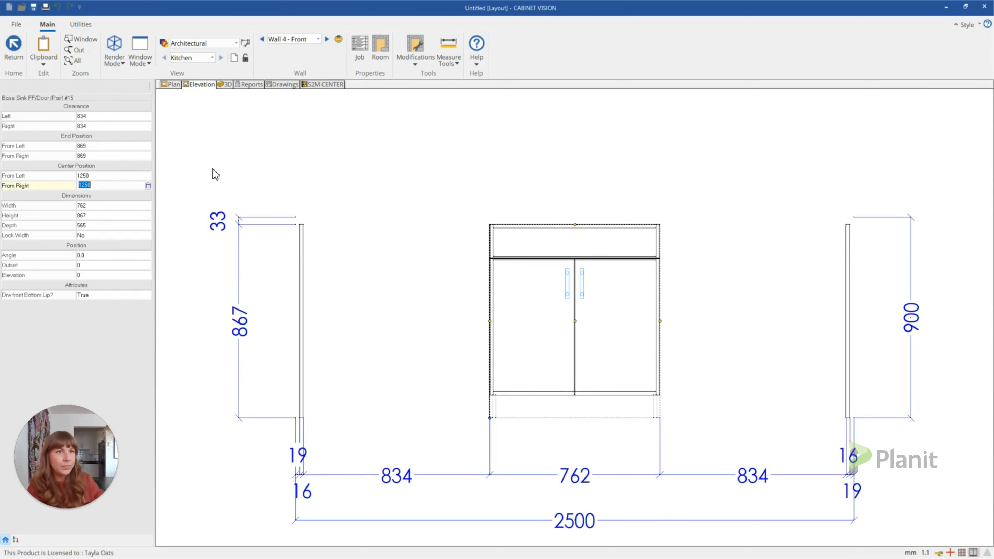
key(Return)
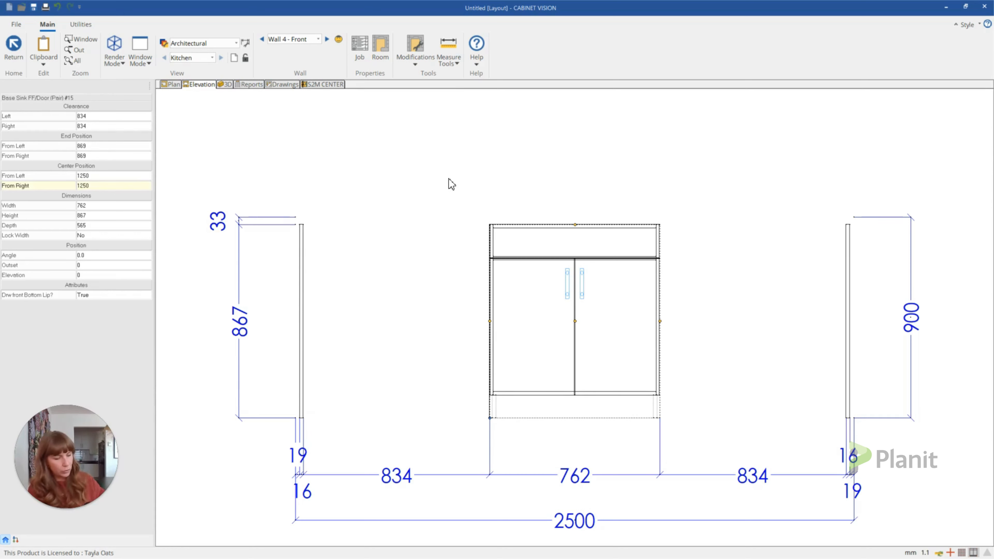
Set the sink cabinet's width to 730 mm and deselect it
click(111, 205)
text(730)
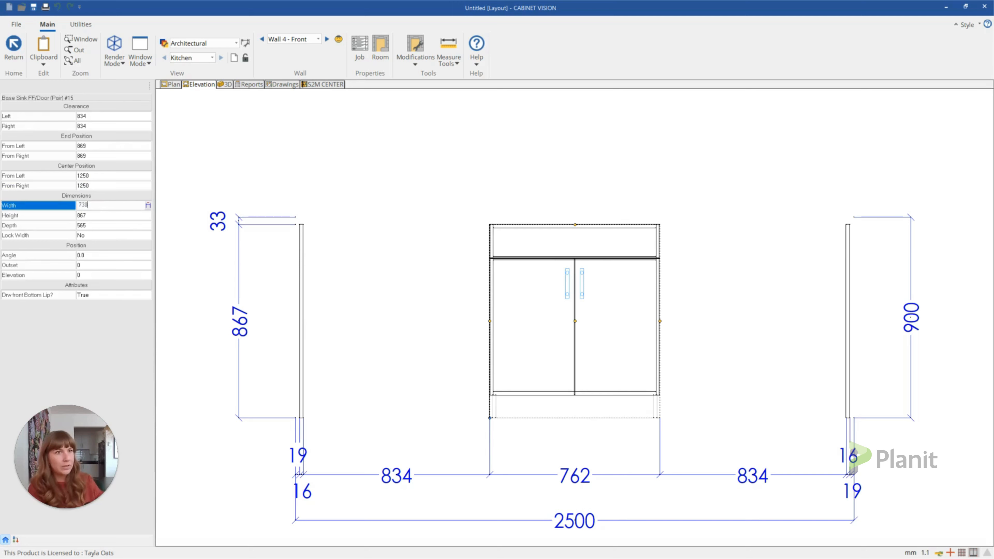
key(Return)
key(Right)
key(Return)
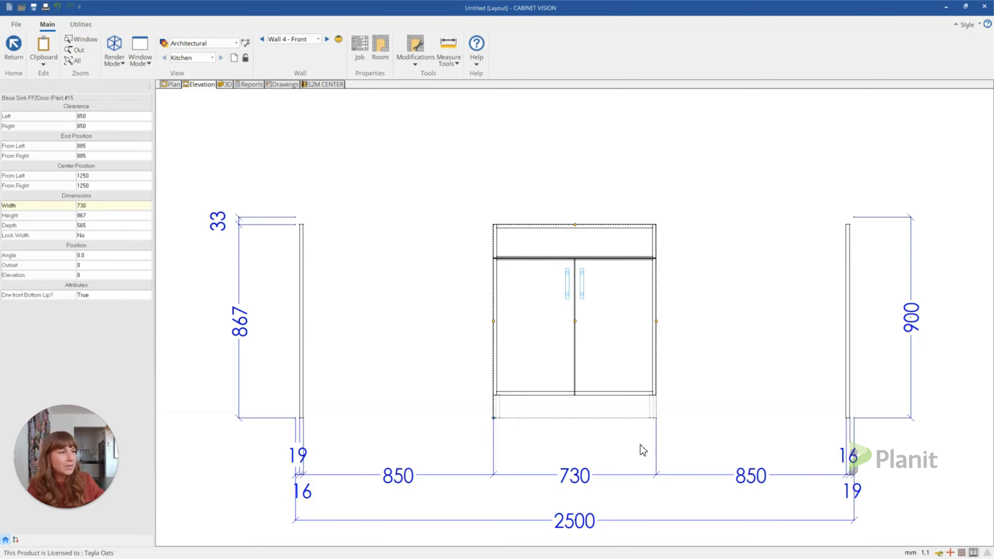
click(266, 193)
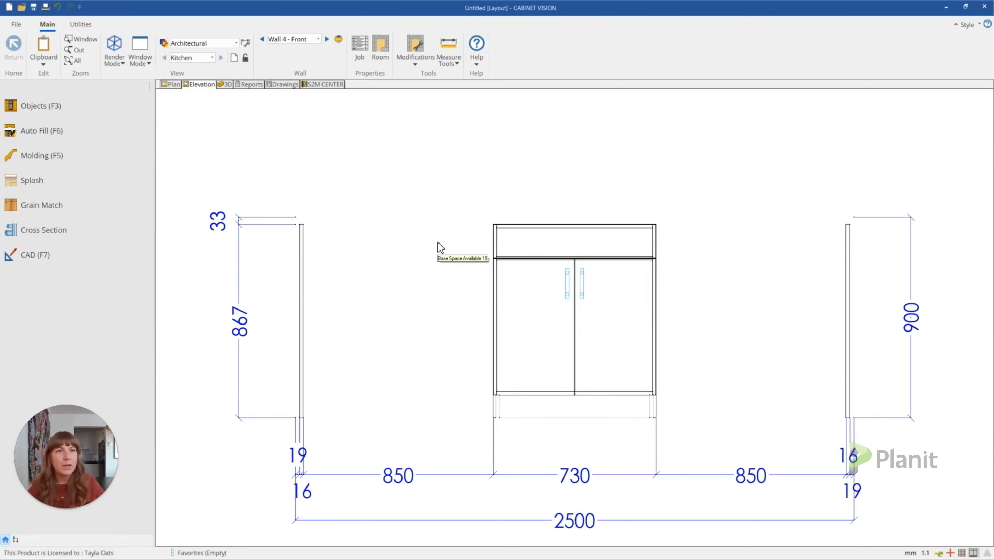
Place a DW dishwasher from the Appliance catalog directly against the left side of the sink cabinet
click(45, 113)
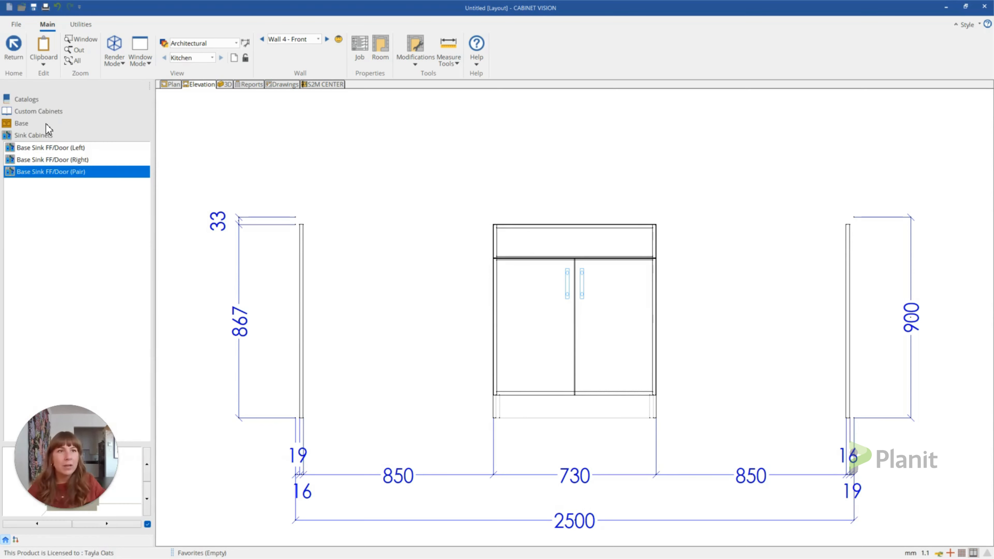
click(21, 124)
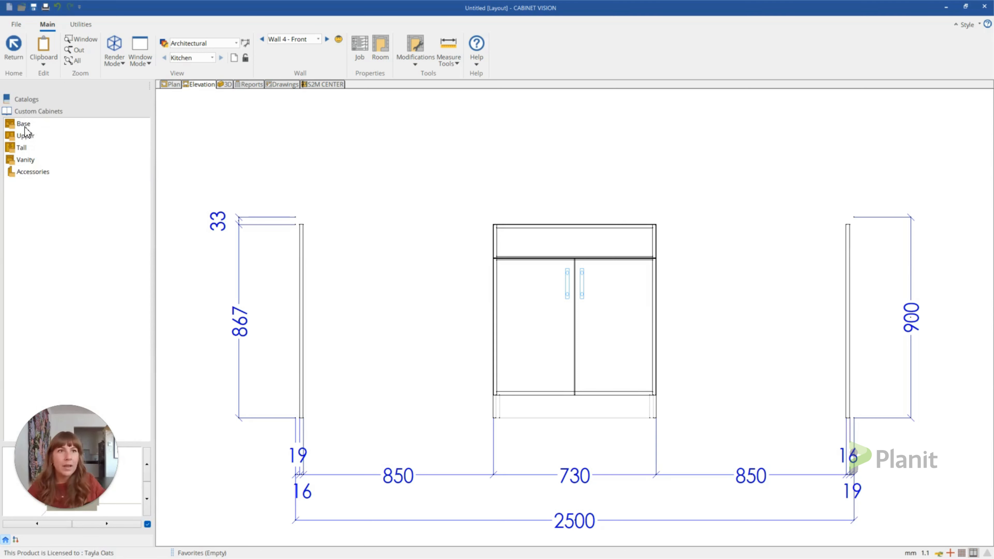
click(34, 100)
click(34, 113)
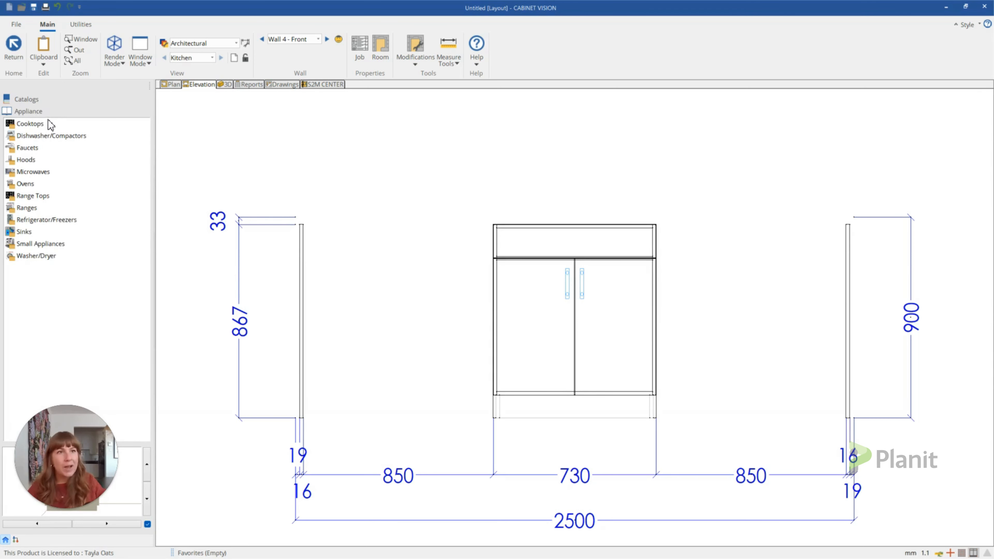
click(73, 135)
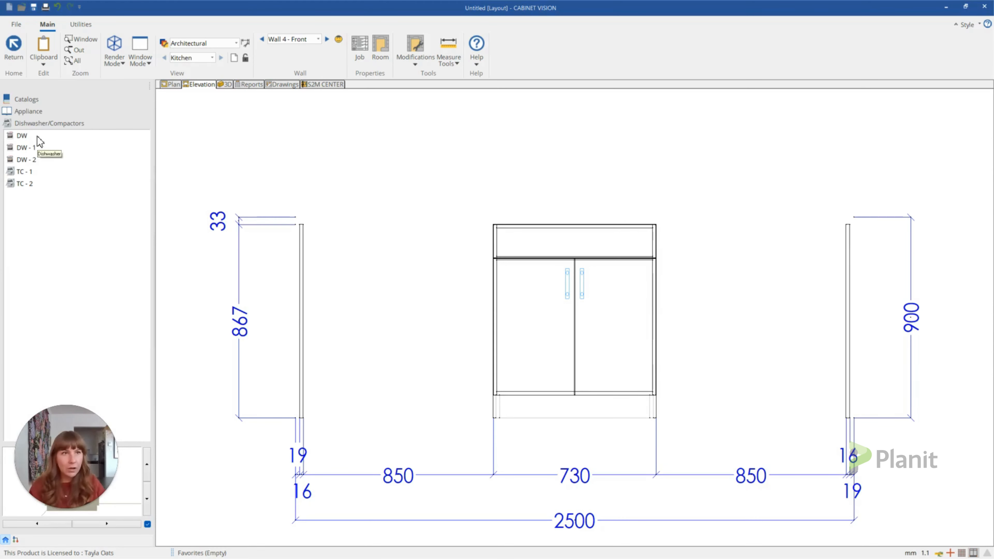
click(22, 136)
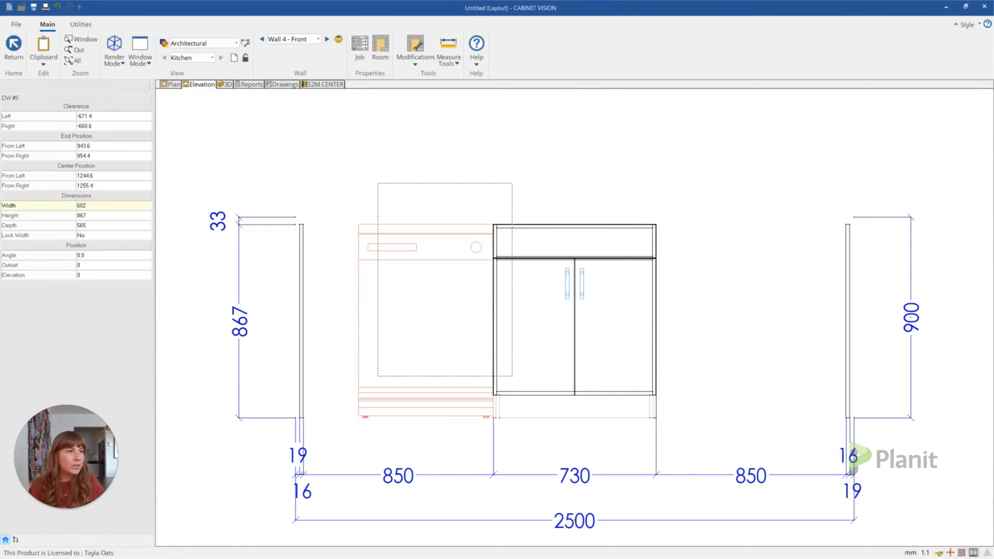
click(354, 301)
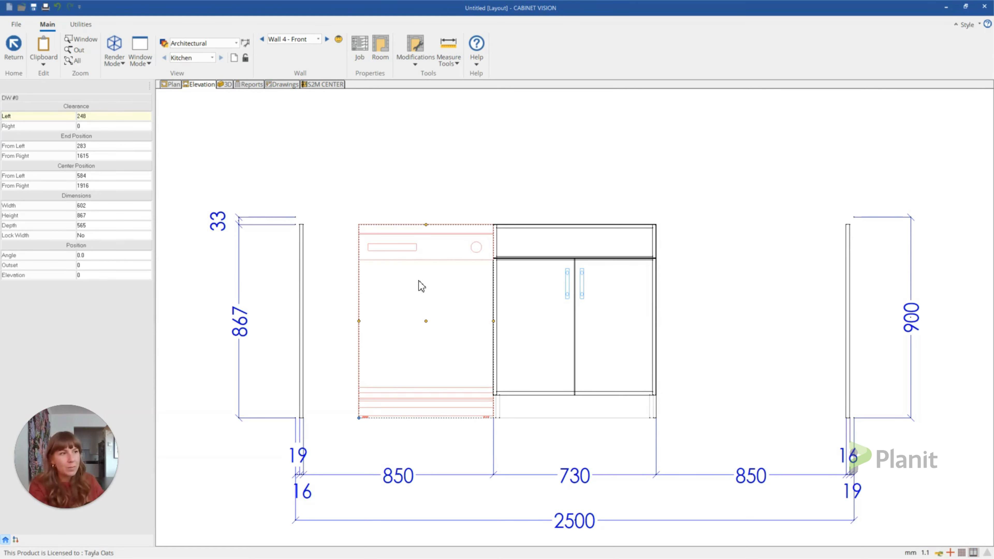
Set the dishwasher's left clearance to 300 mm
click(99, 116)
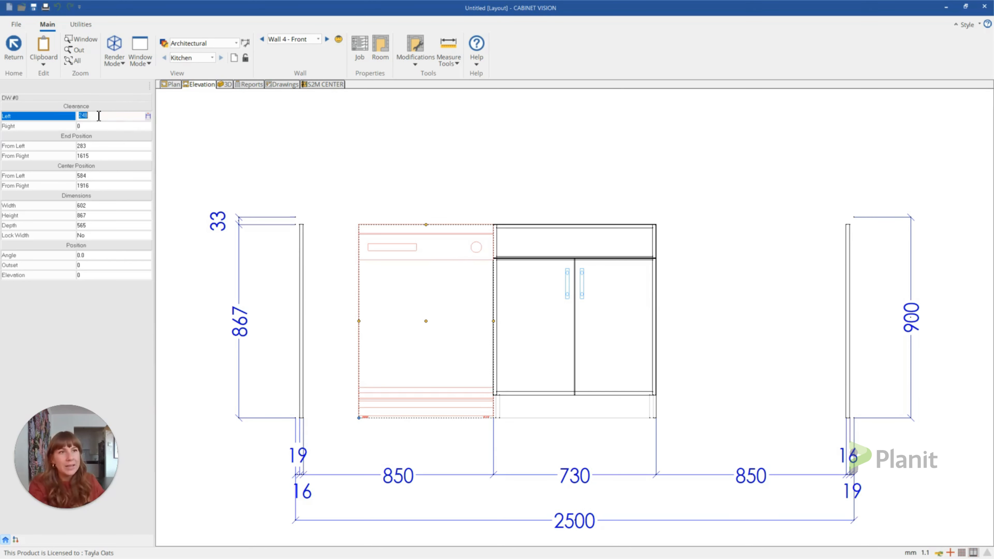
text(300)
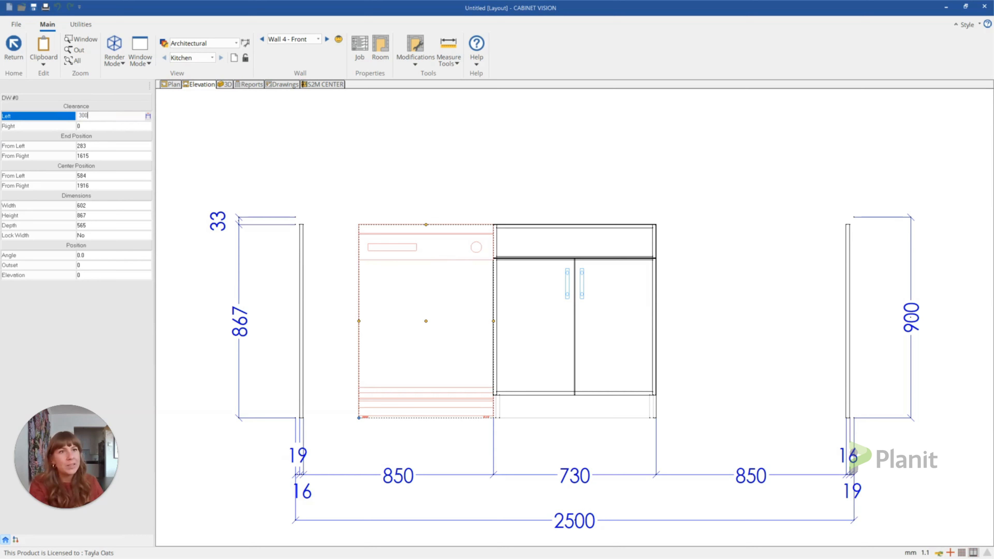
key(Return)
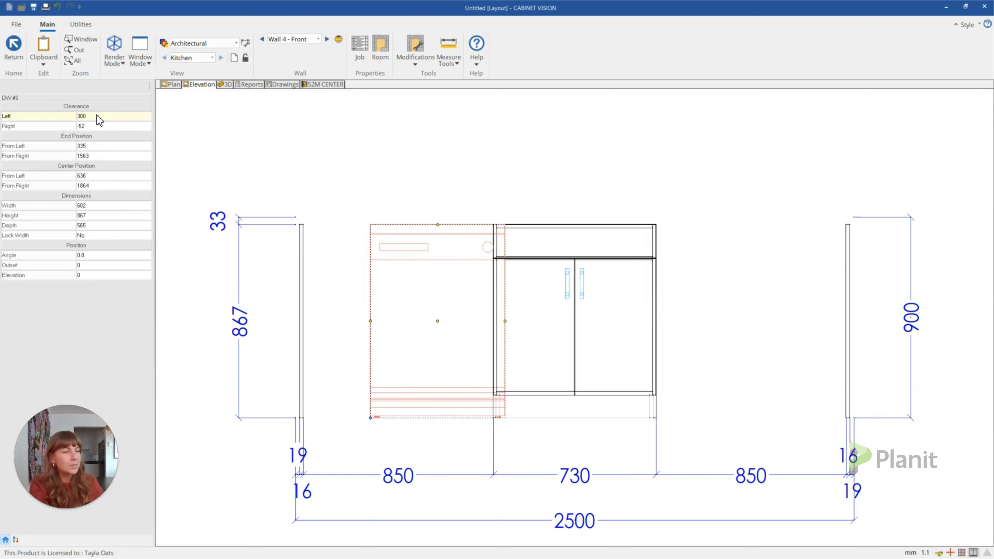
Narrow the sink cabinet to 678 mm by moving its left side to the dishwasher's right edge
click(562, 316)
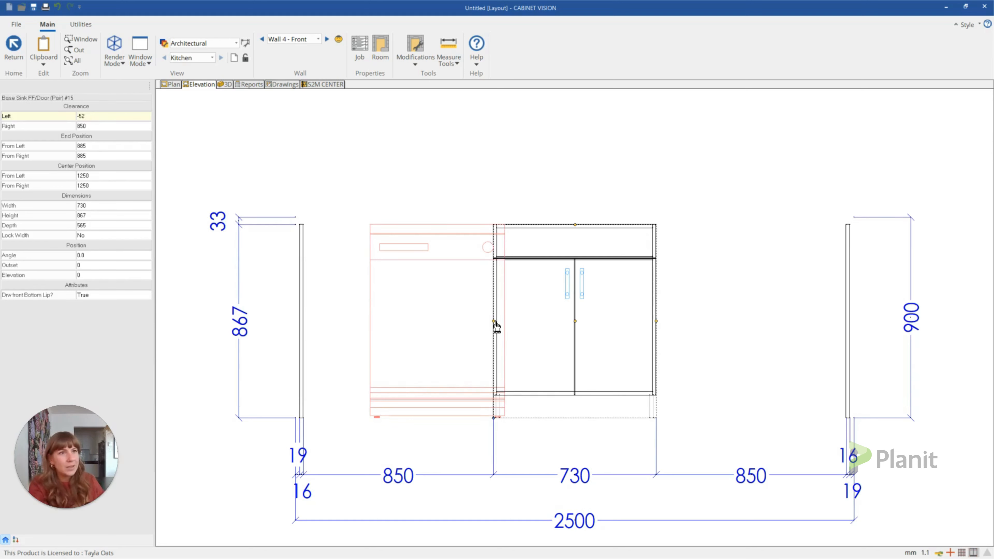
drag(493, 322, 502, 321)
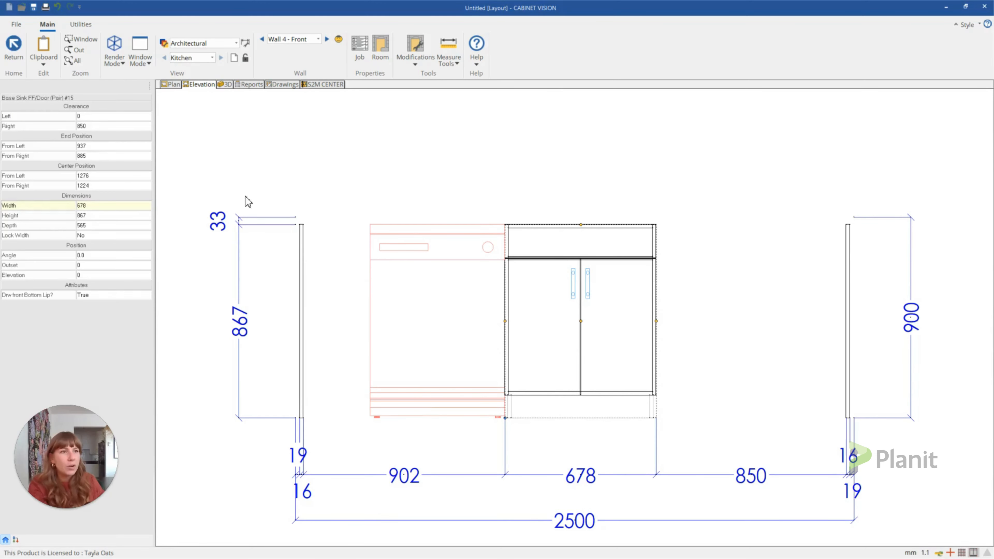
click(186, 168)
Place a Base 2 Drawer cabinet in the 300 mm gap between the left end panel and the dishwasher
click(51, 105)
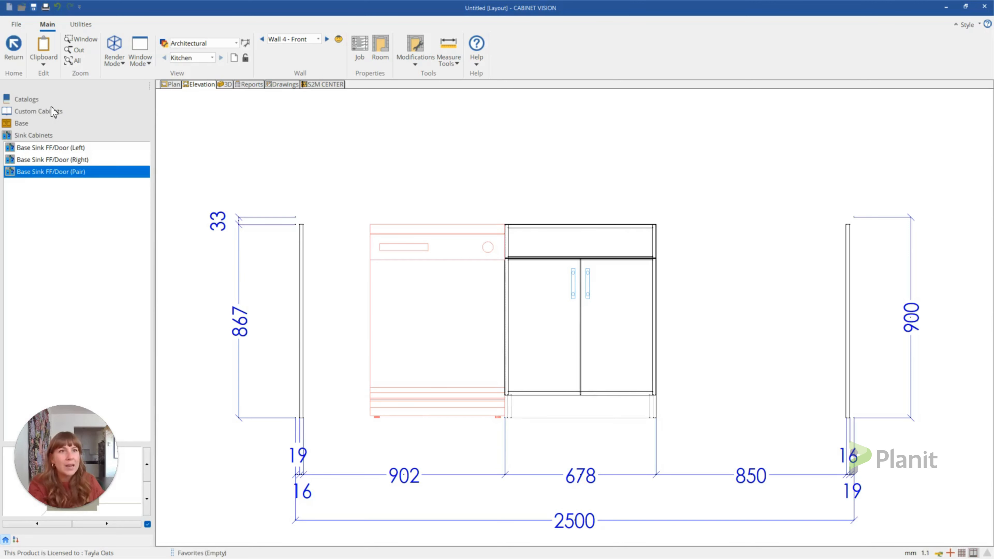
click(28, 124)
click(32, 161)
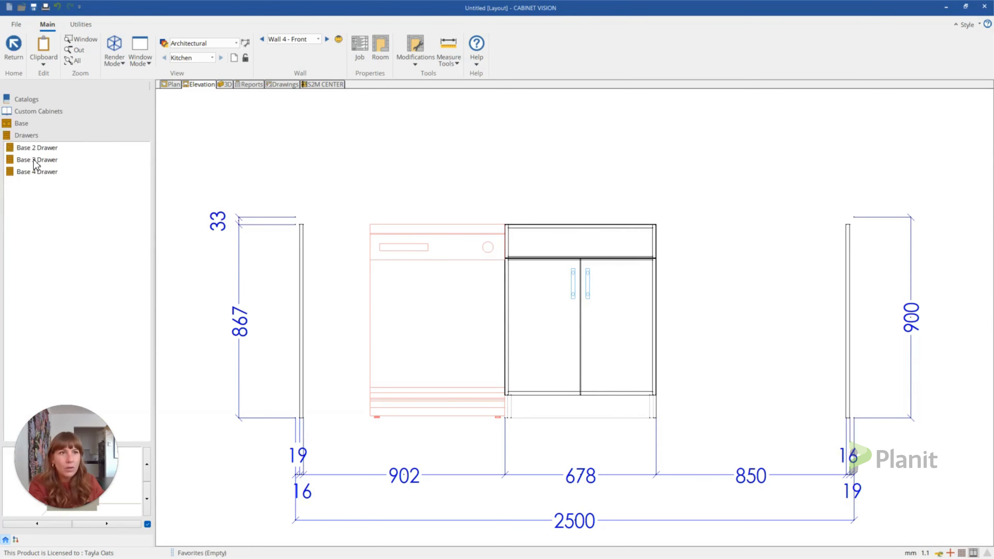
click(34, 150)
click(372, 274)
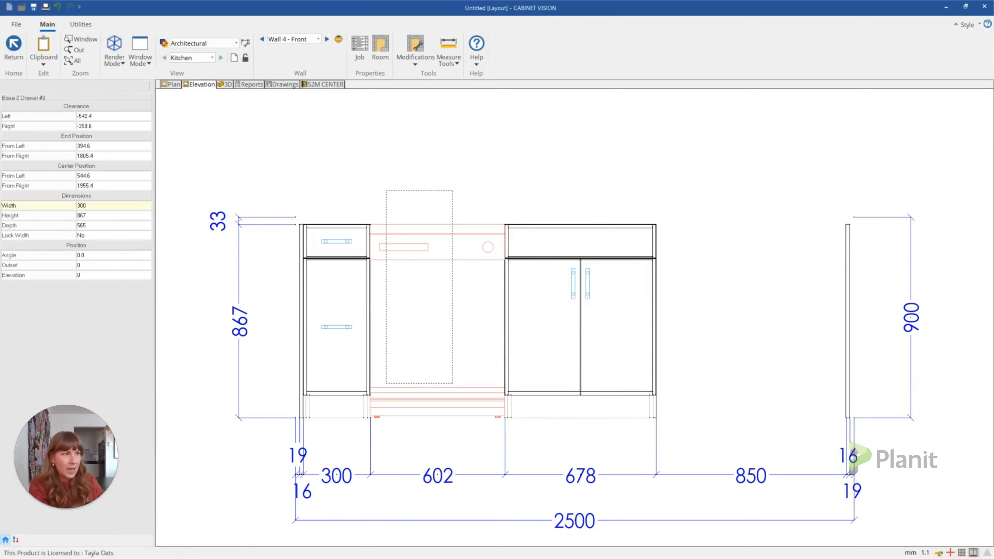
key(Escape)
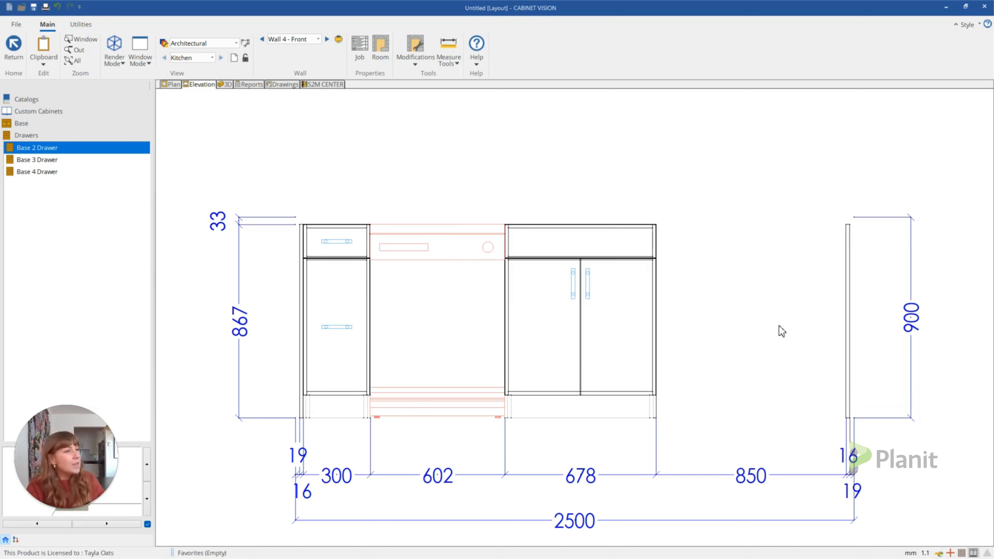
Place a Base 3 Drawer cabinet directly against the right end panel of the island
click(602, 325)
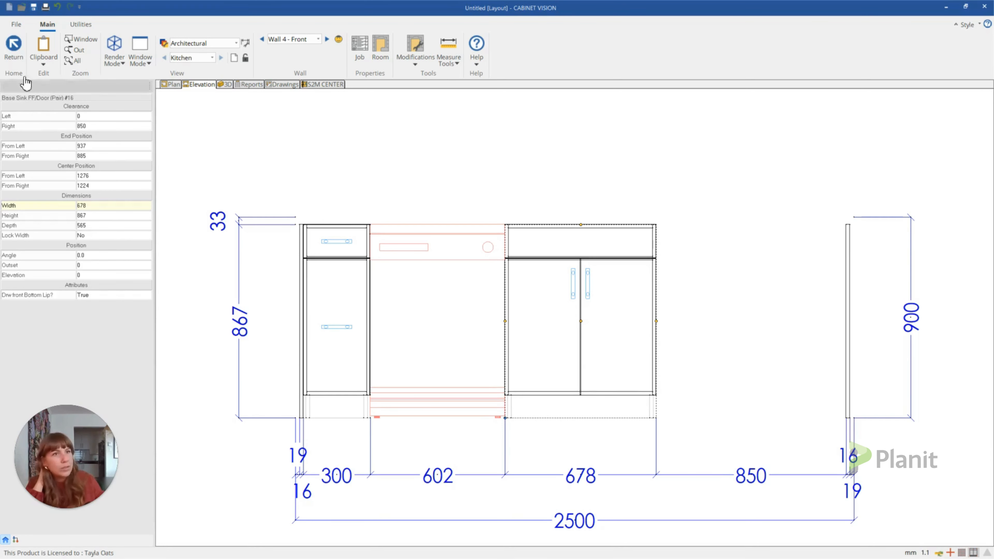
click(13, 45)
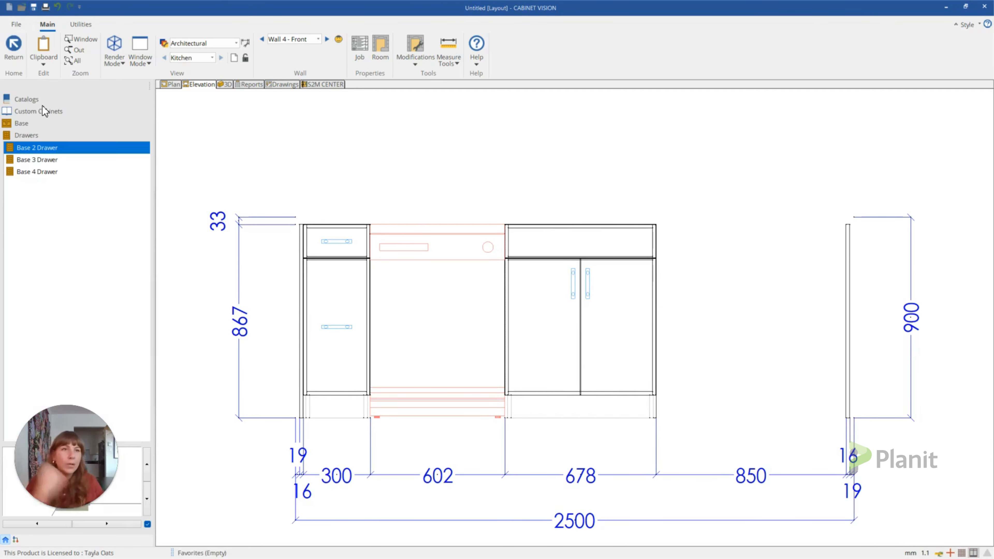
click(36, 160)
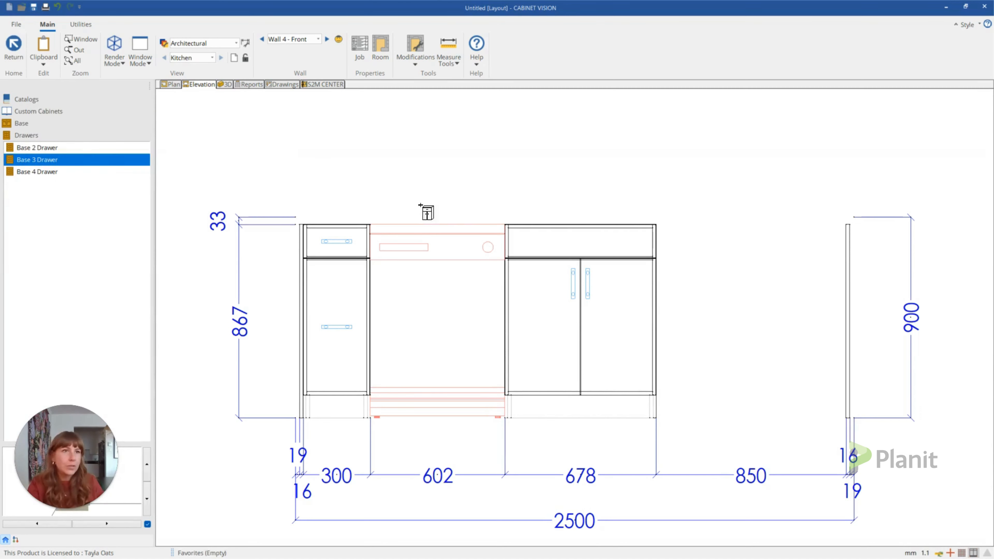
click(799, 295)
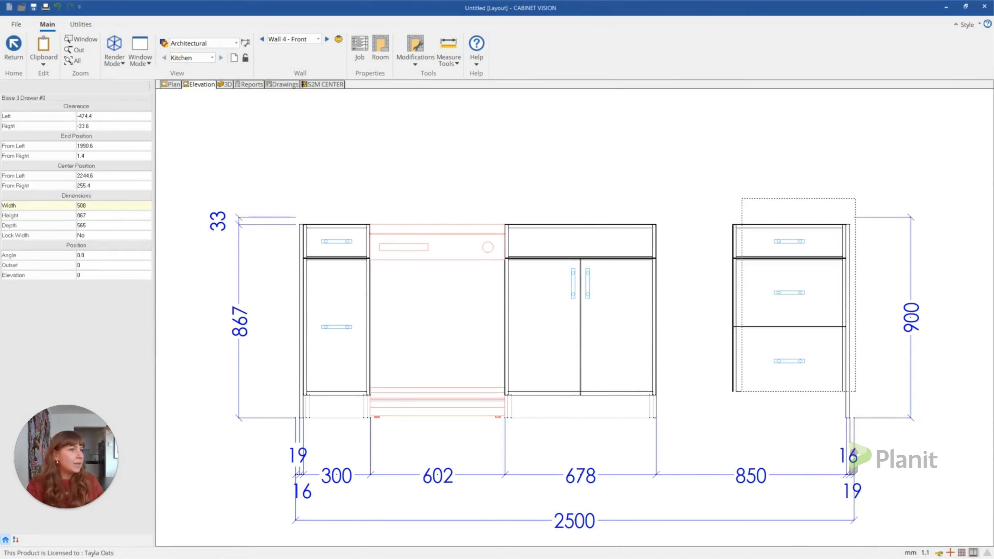
click(771, 327)
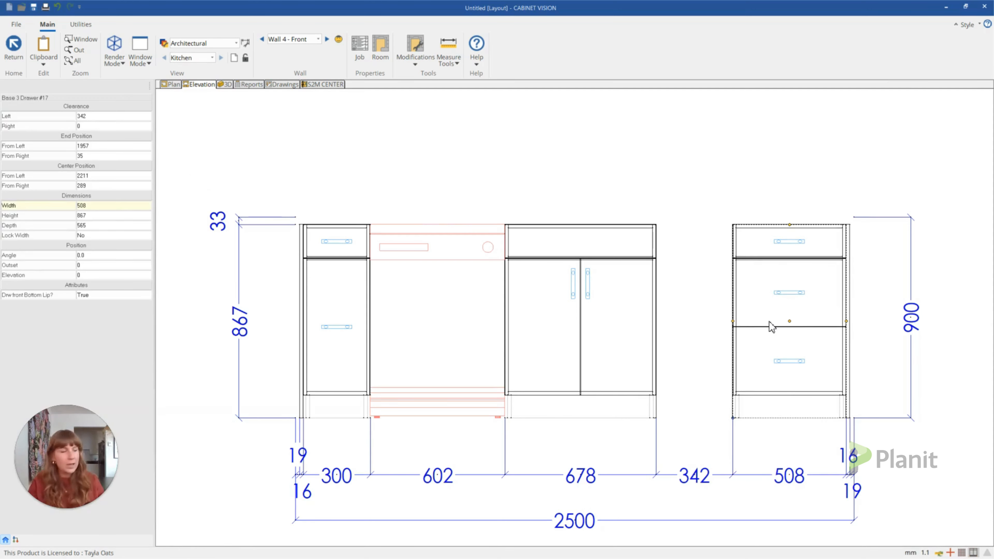
Equalize the sink cabinet and the three-drawer cabinet at 764 mm wide each, closing the gap between them
key(Escape)
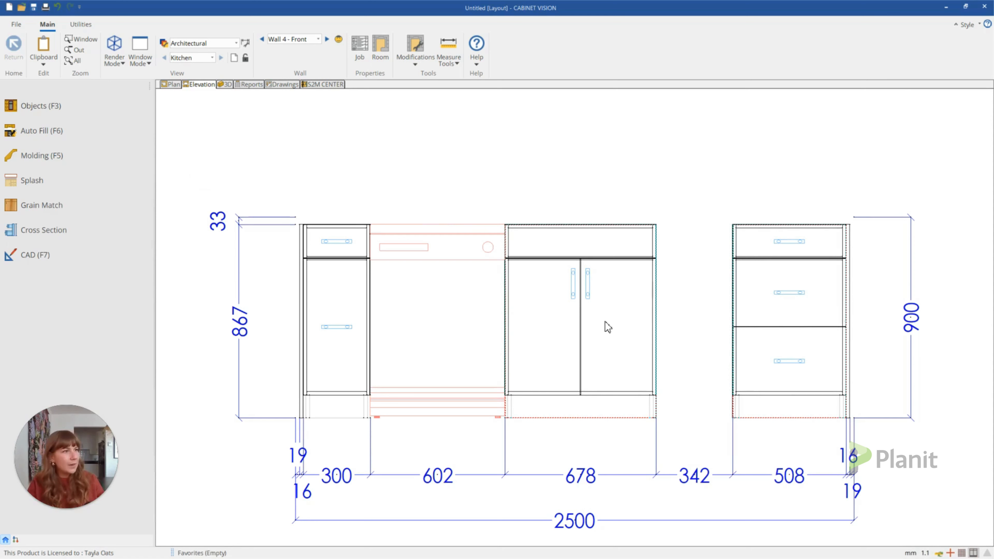
right_click(606, 277)
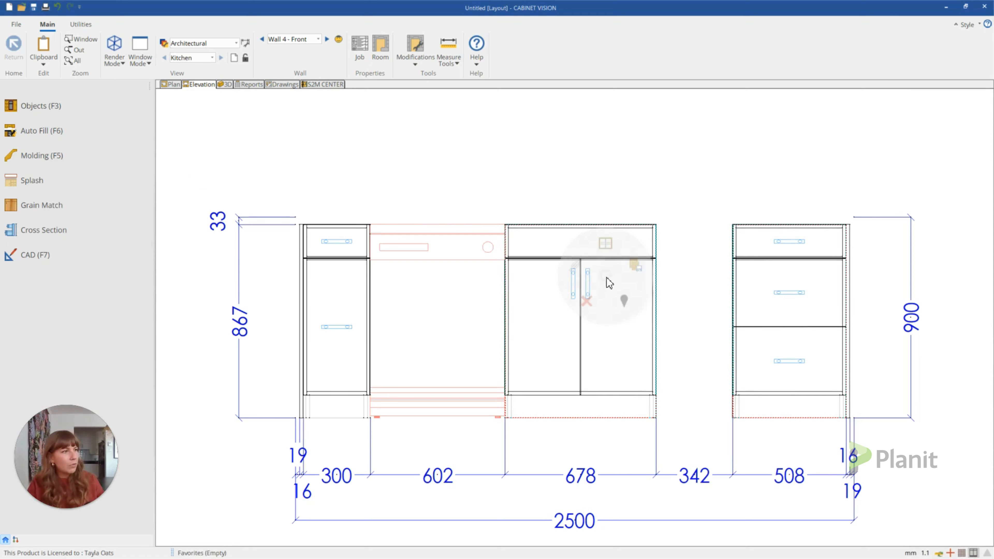
click(612, 244)
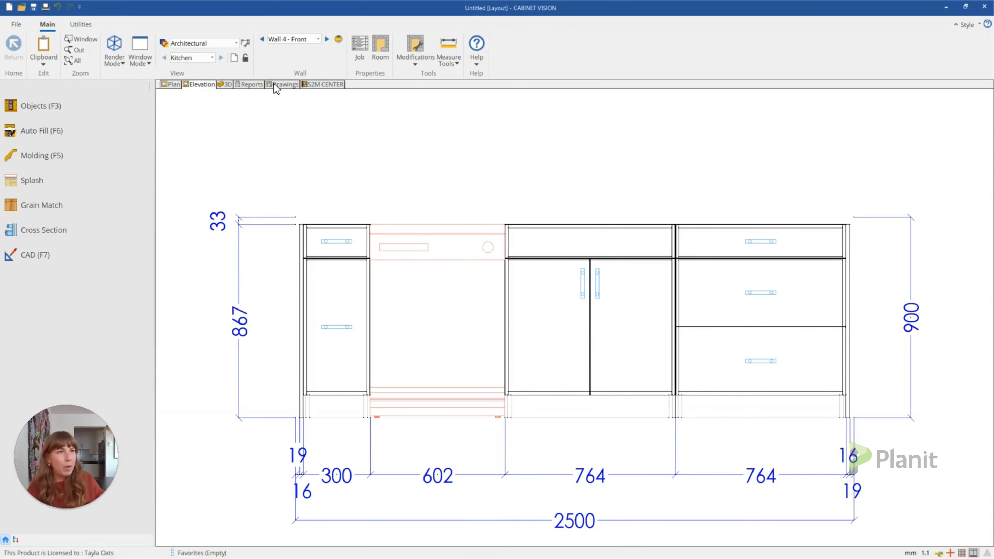
Check the island in 3D and place a Base Back Panel (To Floor) on its back side in plan, starting at the left end
click(227, 85)
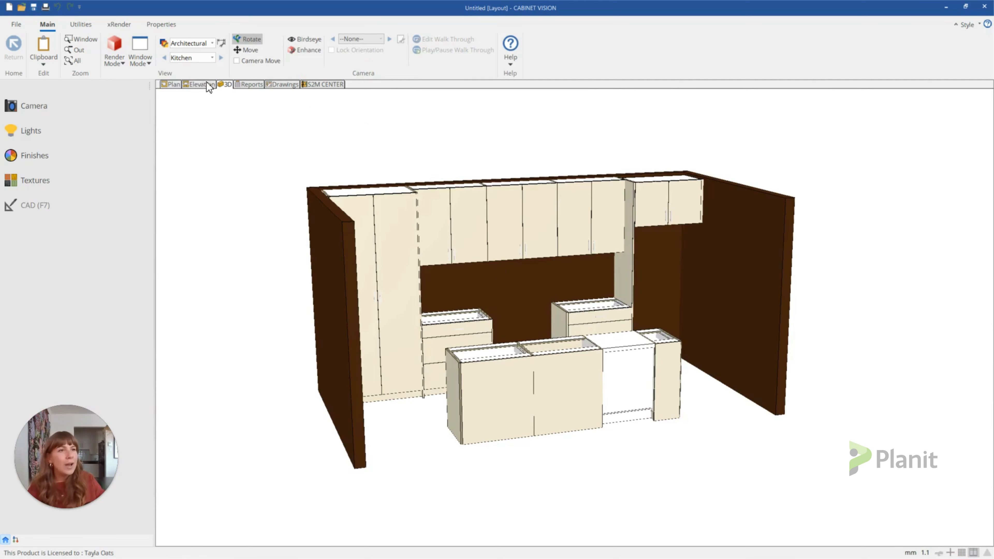
click(165, 86)
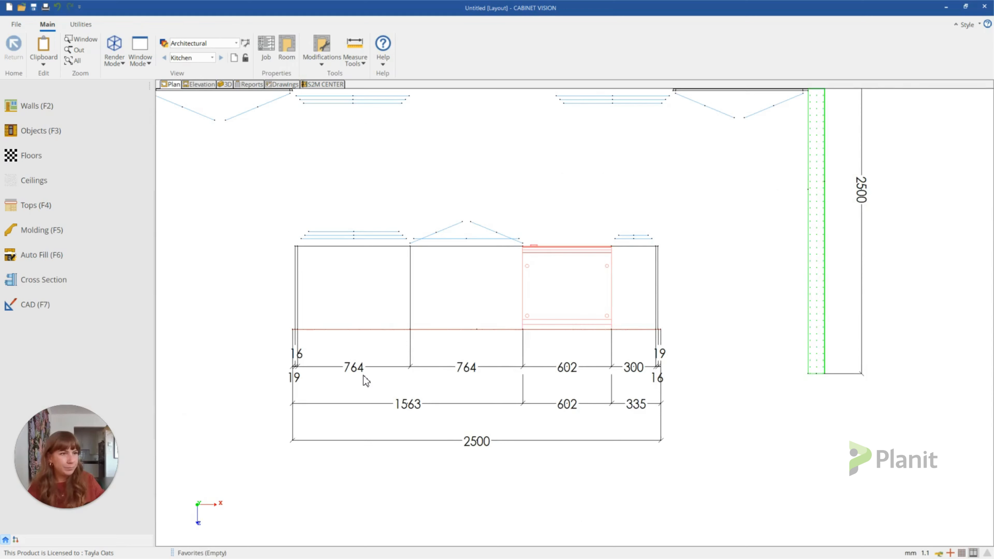
scroll(366, 382, up, 3)
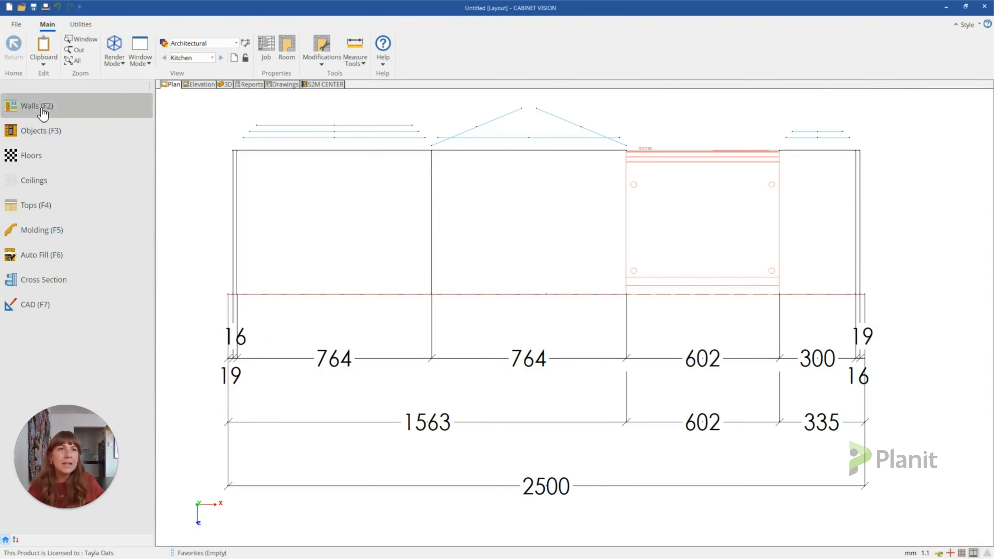
click(44, 132)
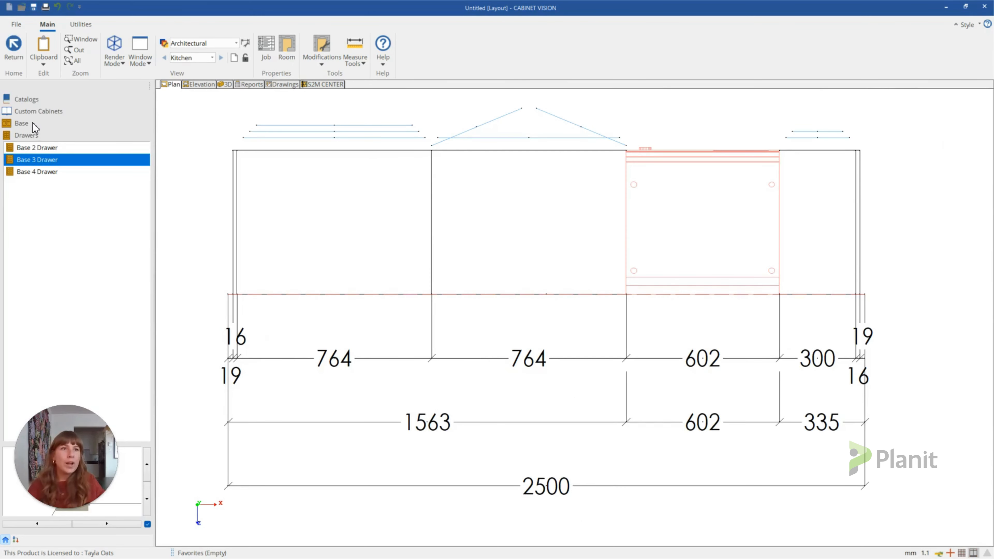
click(32, 123)
click(59, 208)
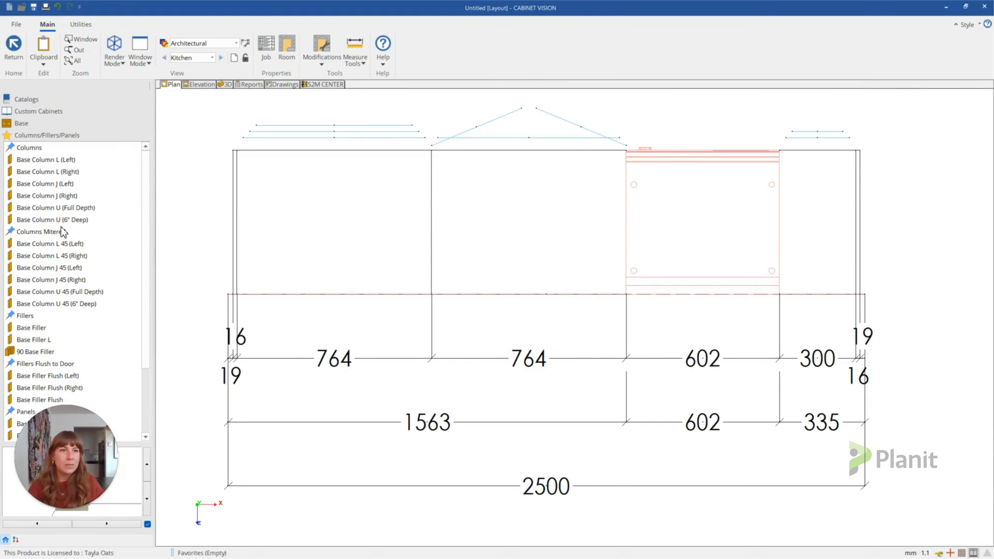
scroll(80, 200, down, 1)
scroll(81, 200, down, 2)
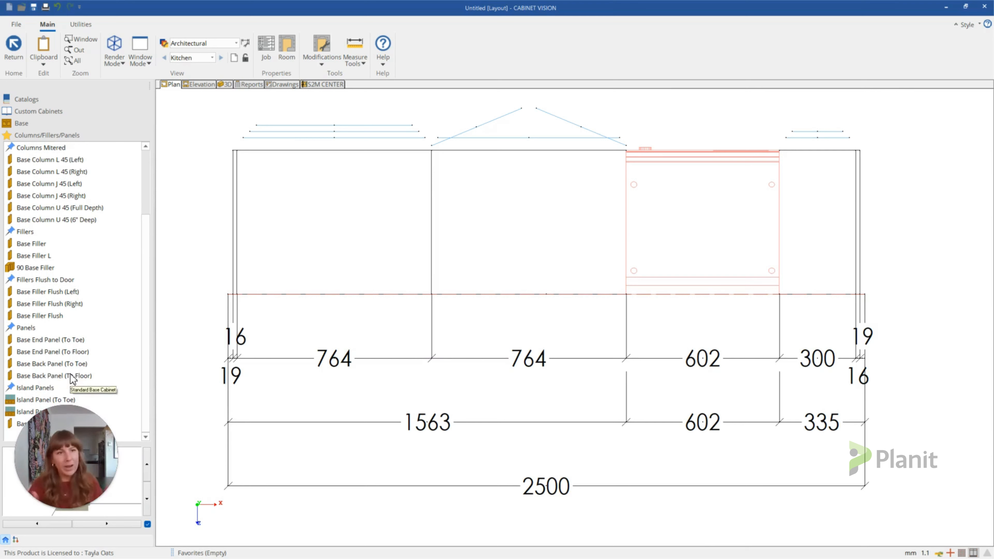
click(56, 376)
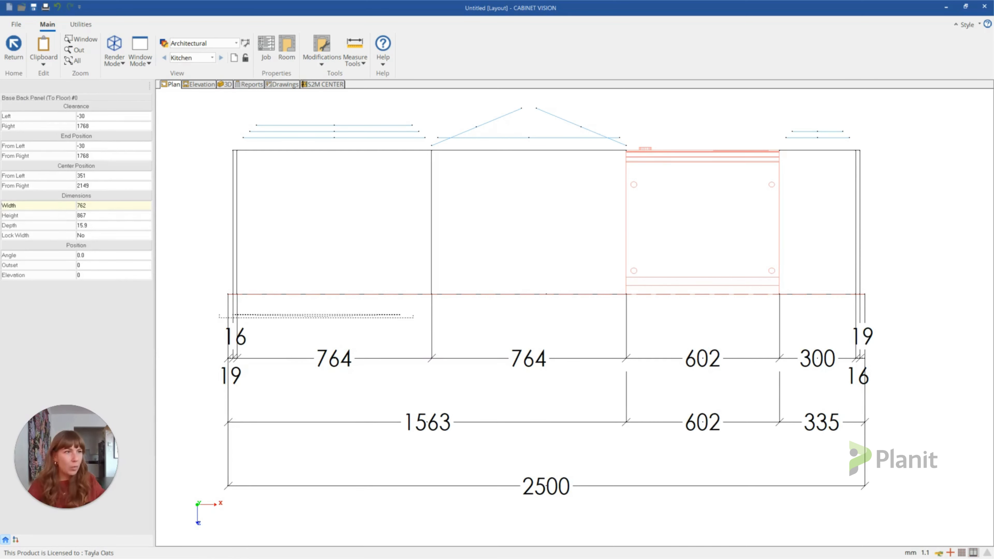
click(316, 315)
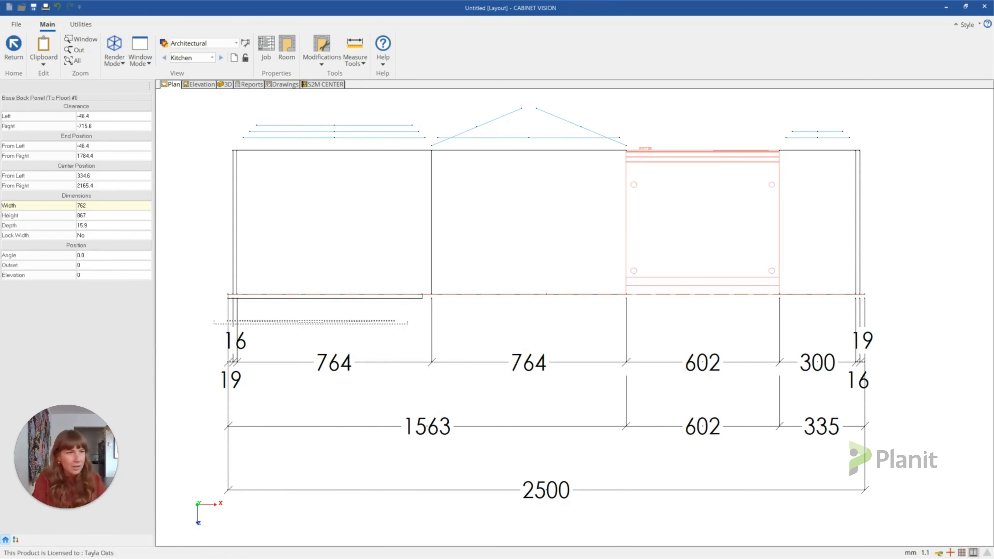
Try moving the island's sink cabinet toward the left wall and return it to its place beside the dishwasher
click(488, 234)
scroll(488, 234, down, 5)
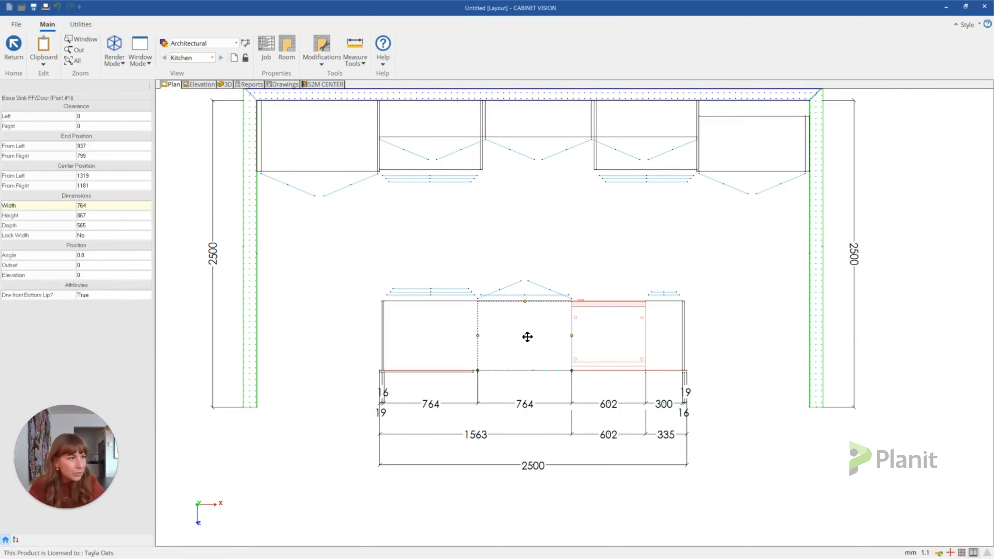
drag(527, 336, 310, 281)
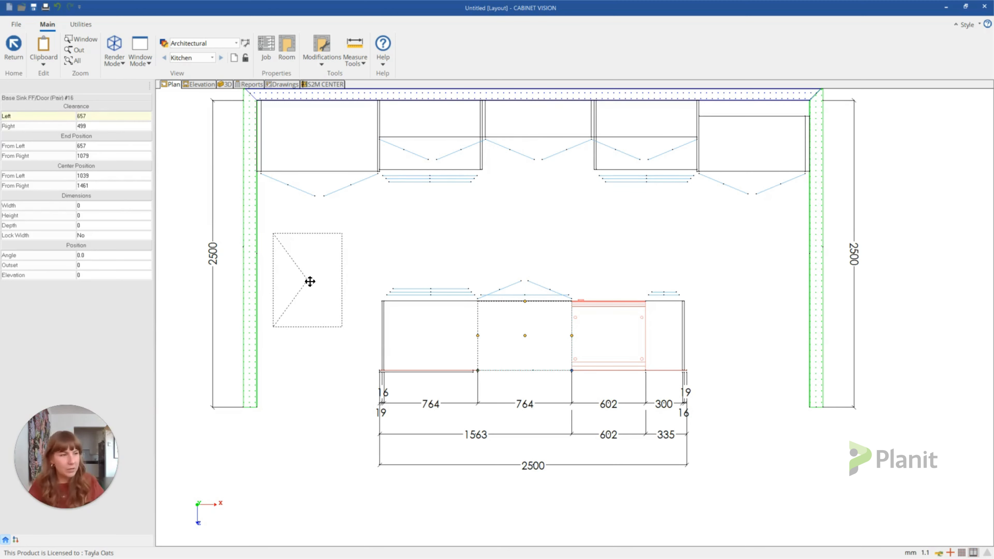
drag(310, 282, 519, 305)
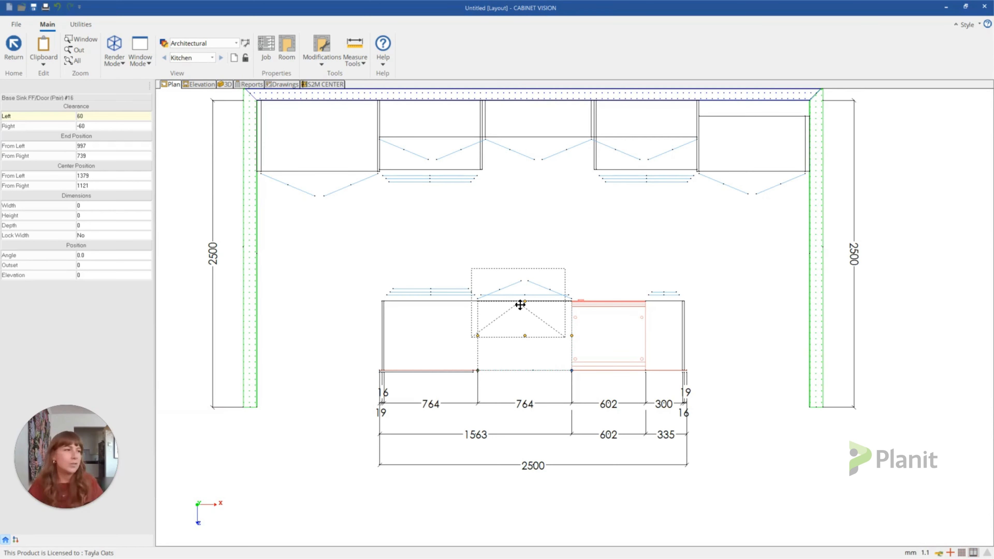
drag(519, 304, 525, 311)
scroll(505, 396, up, 4)
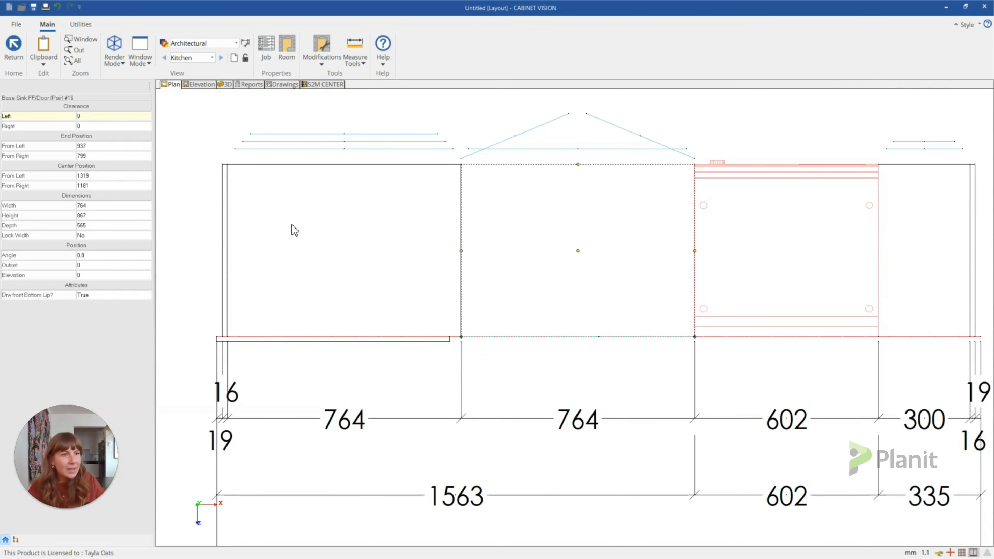
Show the back elevation of Wall 4 and set the back panel's left clearance to 19 mm
click(205, 83)
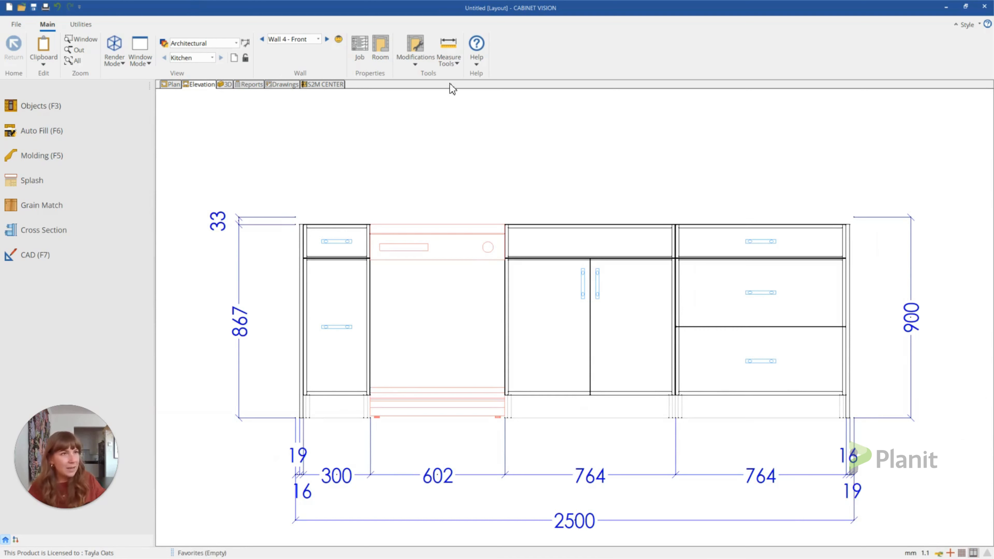
click(339, 40)
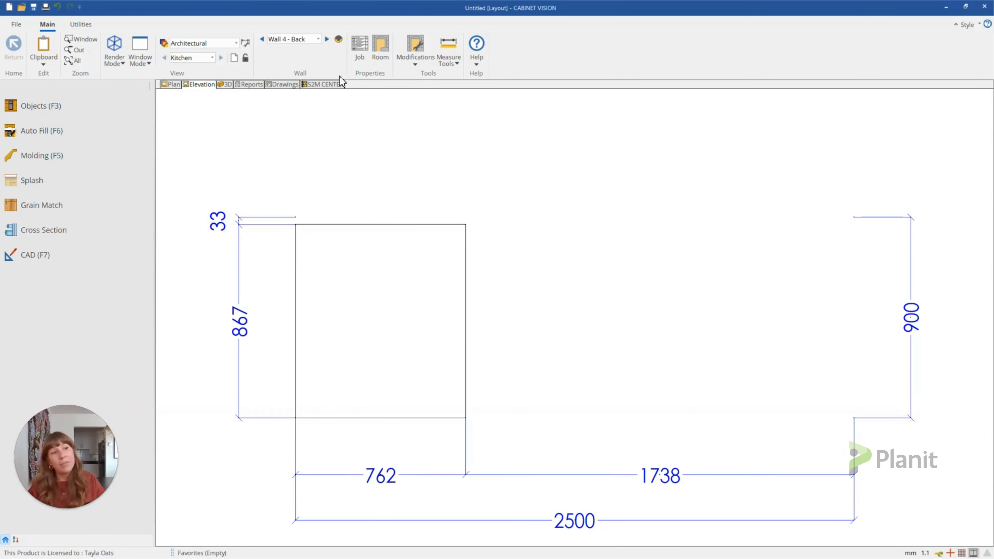
click(339, 41)
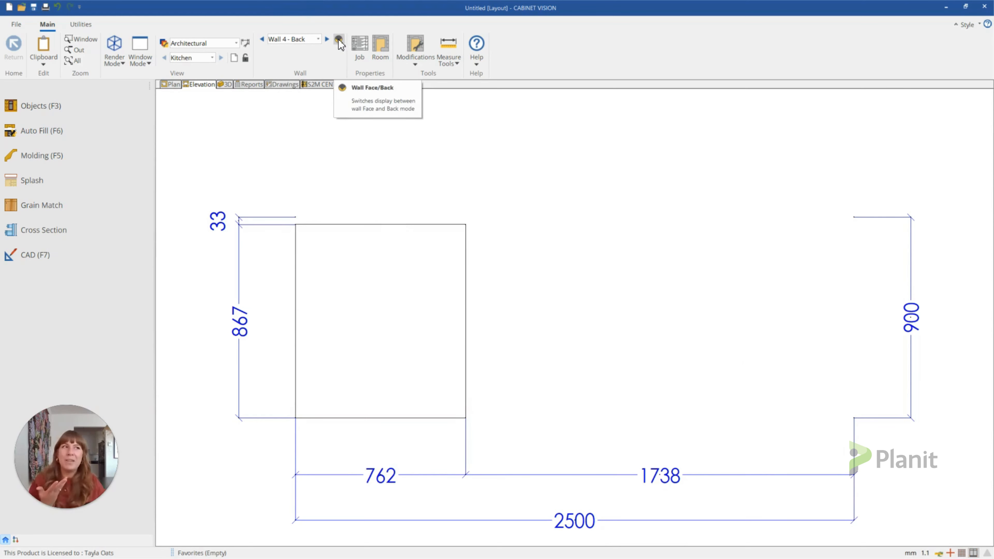
click(339, 40)
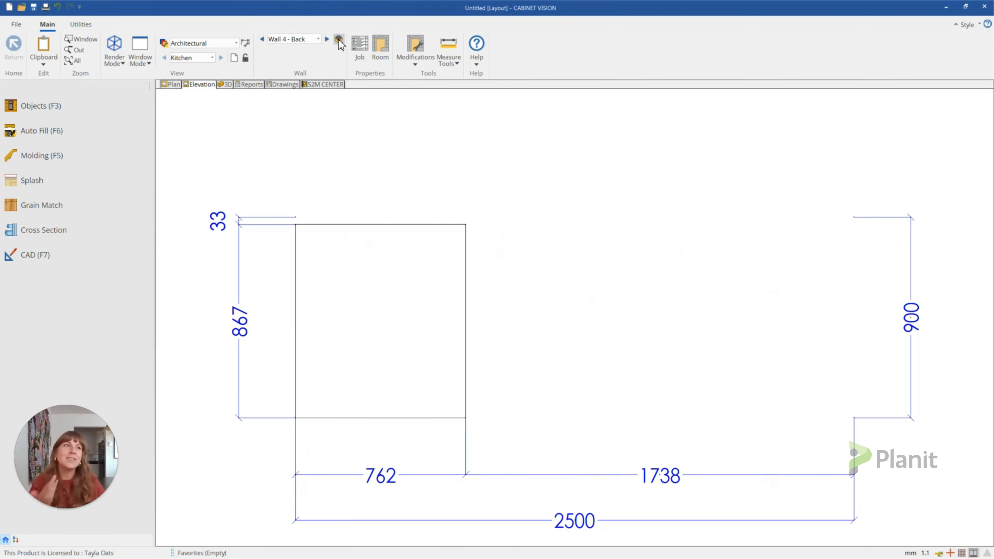
click(364, 309)
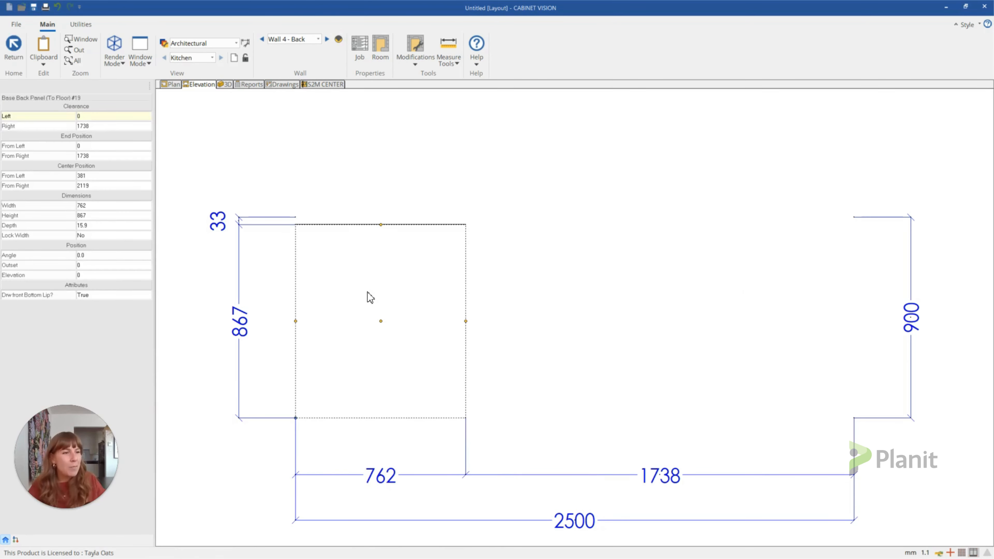
click(101, 116)
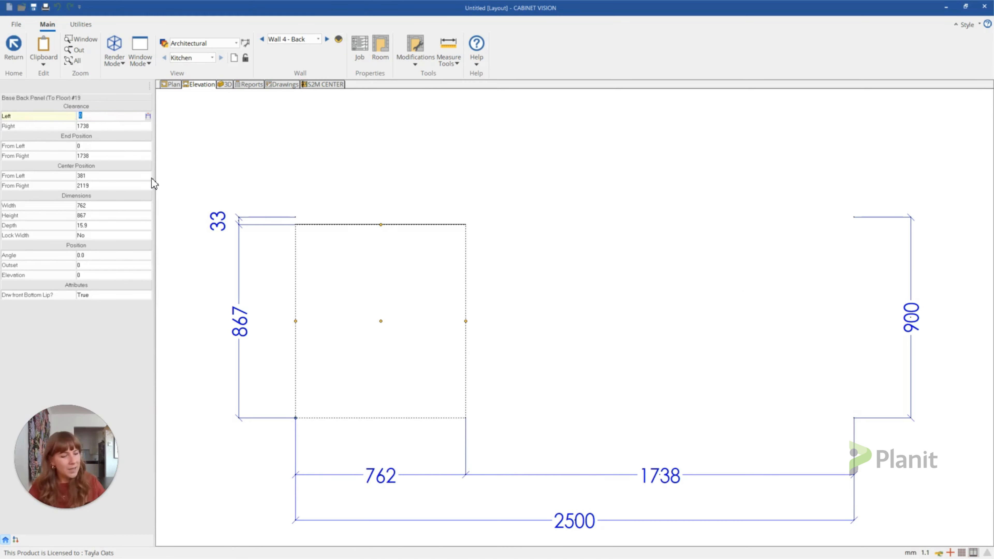
text(19)
key(Return)
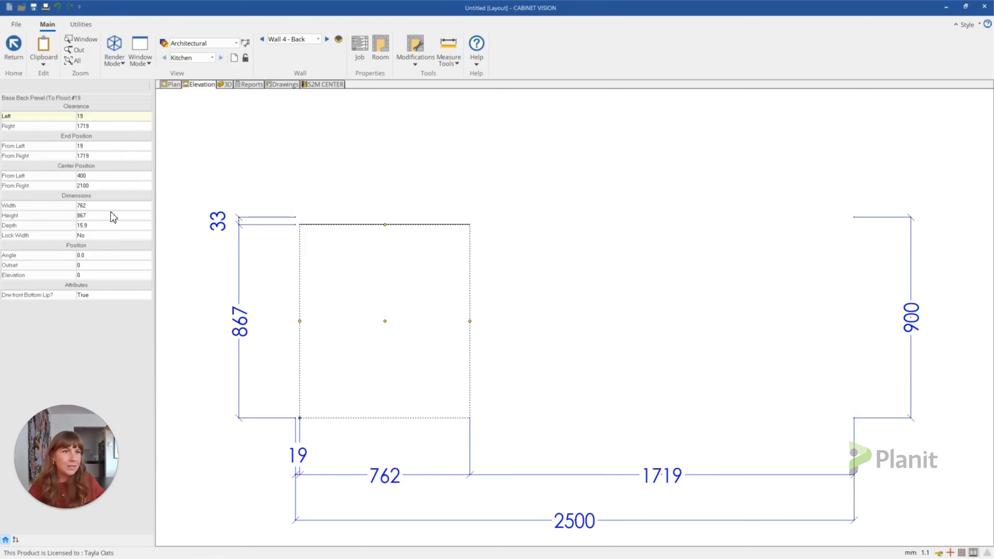
click(102, 207)
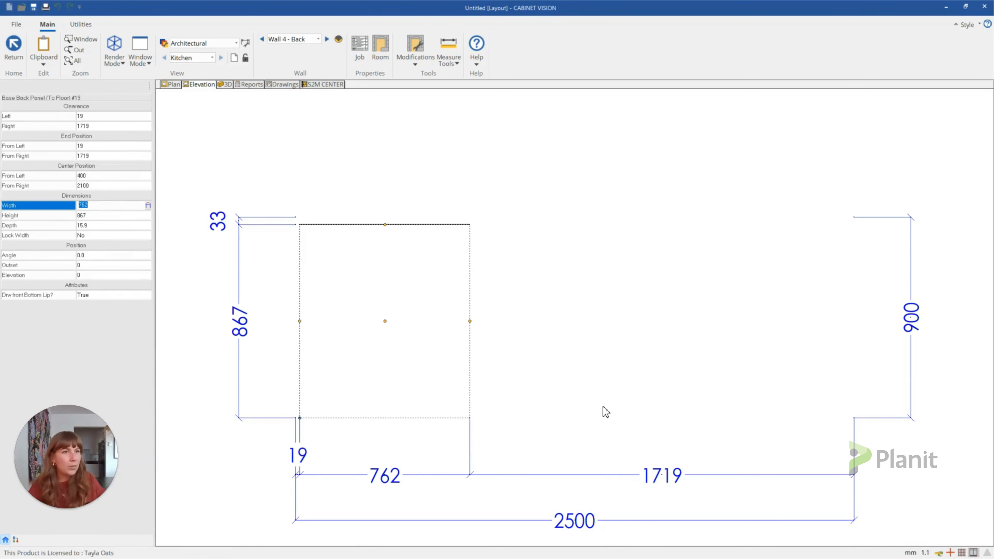
text(2500)
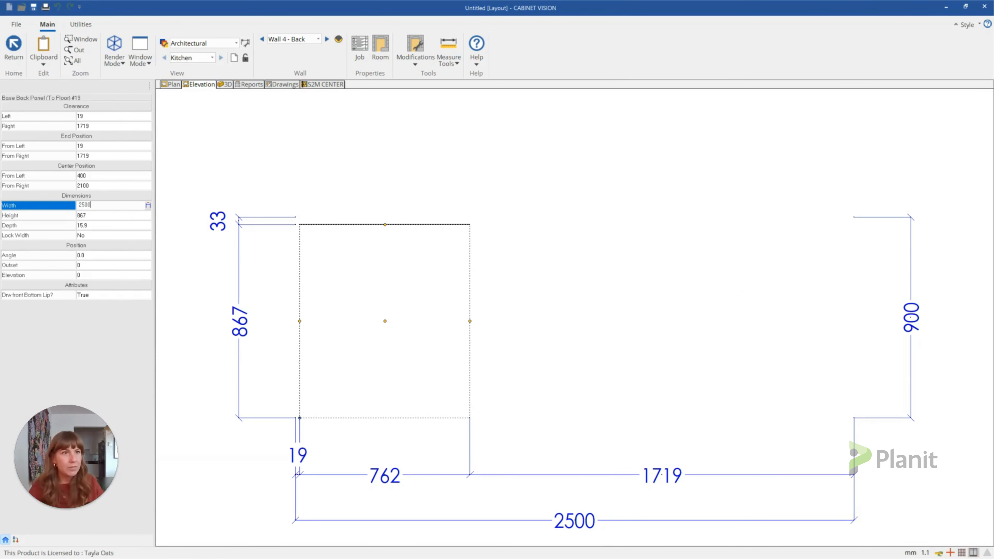
text(-1)
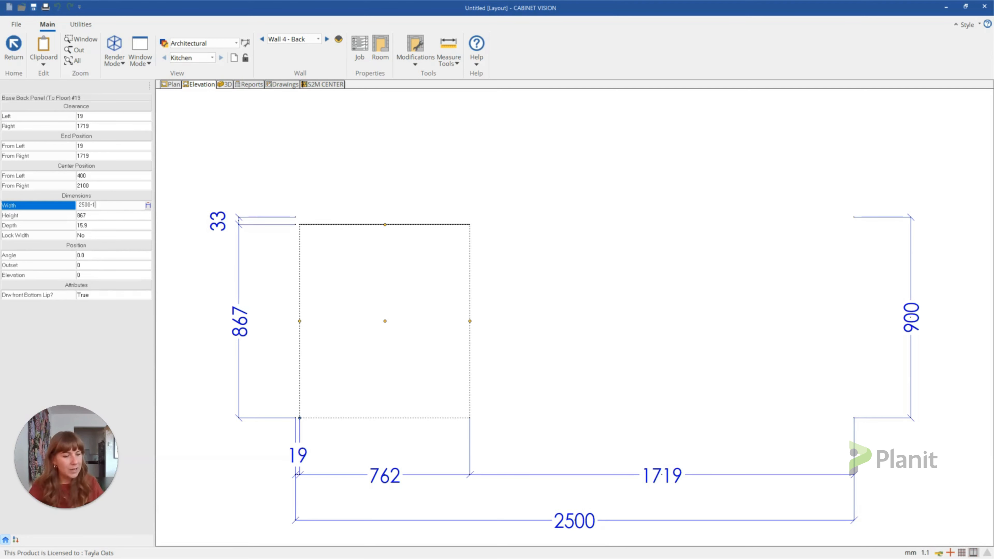
text(9-19)
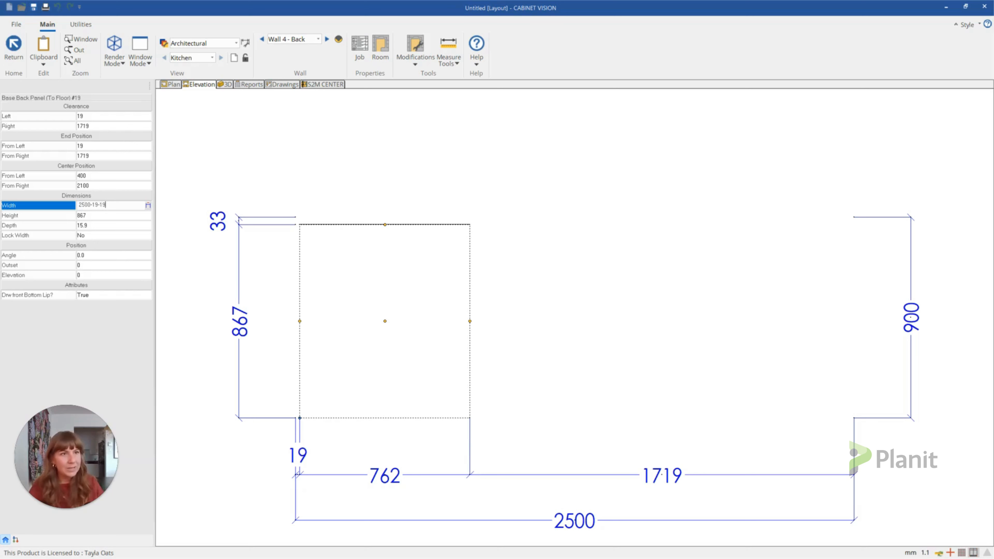
key(Return)
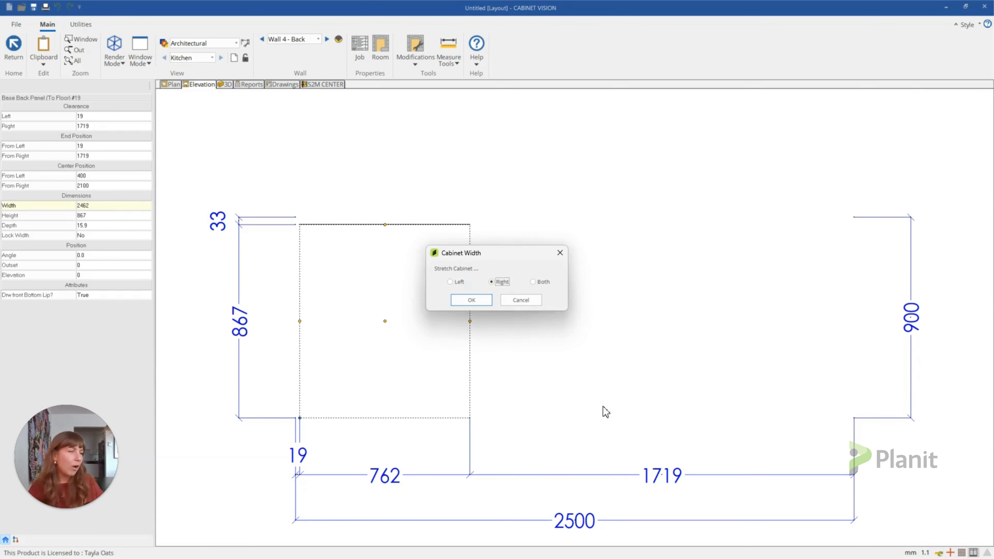
key(Return)
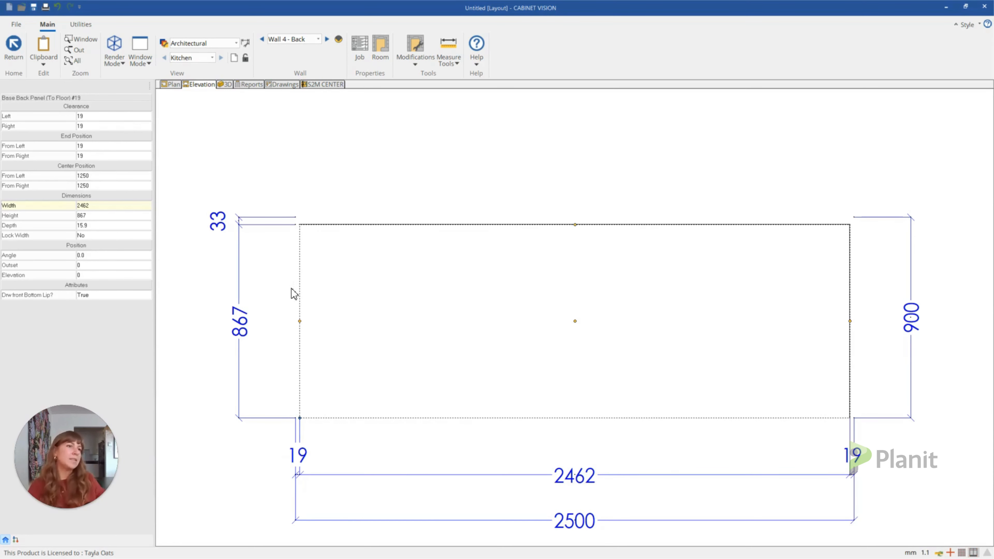
click(511, 203)
click(171, 85)
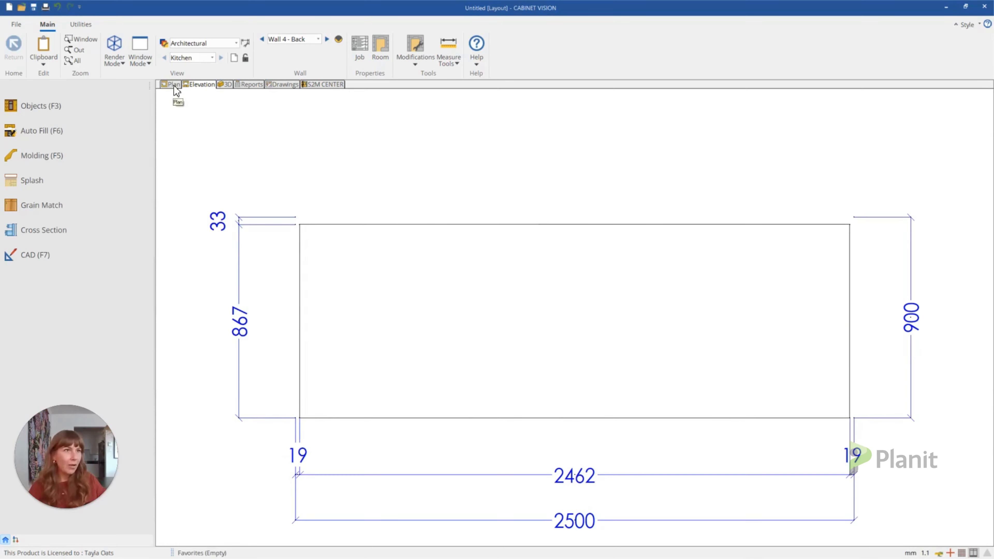
scroll(549, 421, down, 6)
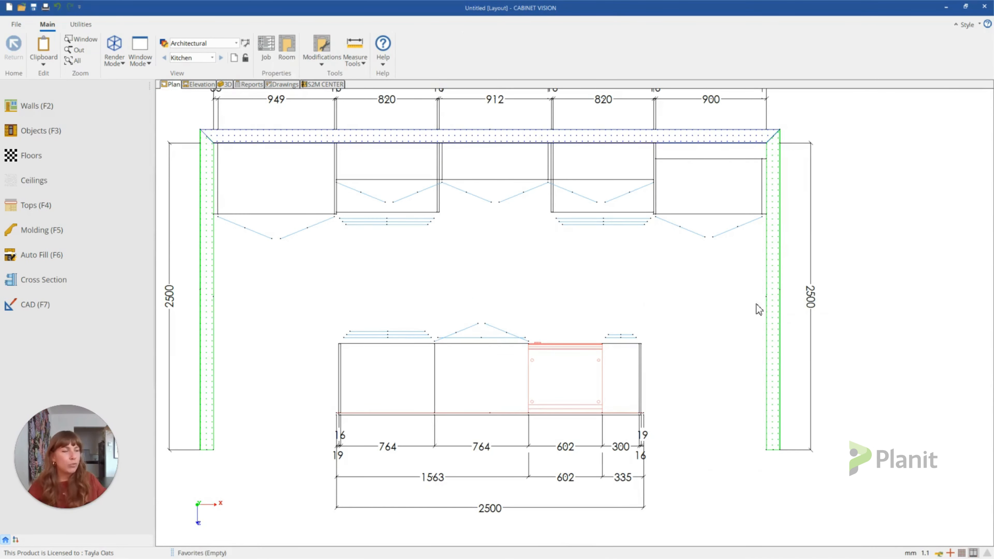
Check the island's back panel in the back elevation of Wall 4 and return to the plan view
mouse_move(736, 340)
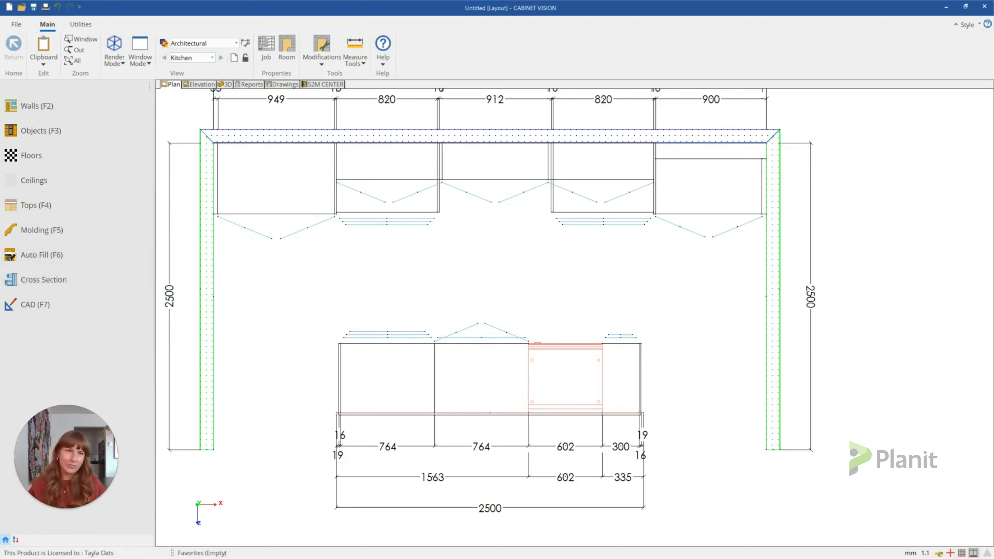
scroll(695, 327, down, 3)
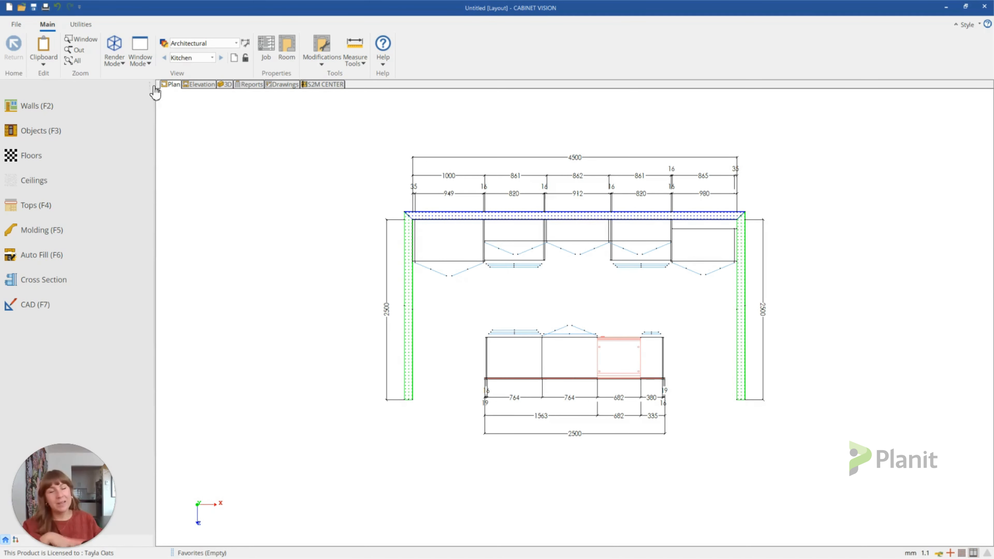
click(200, 85)
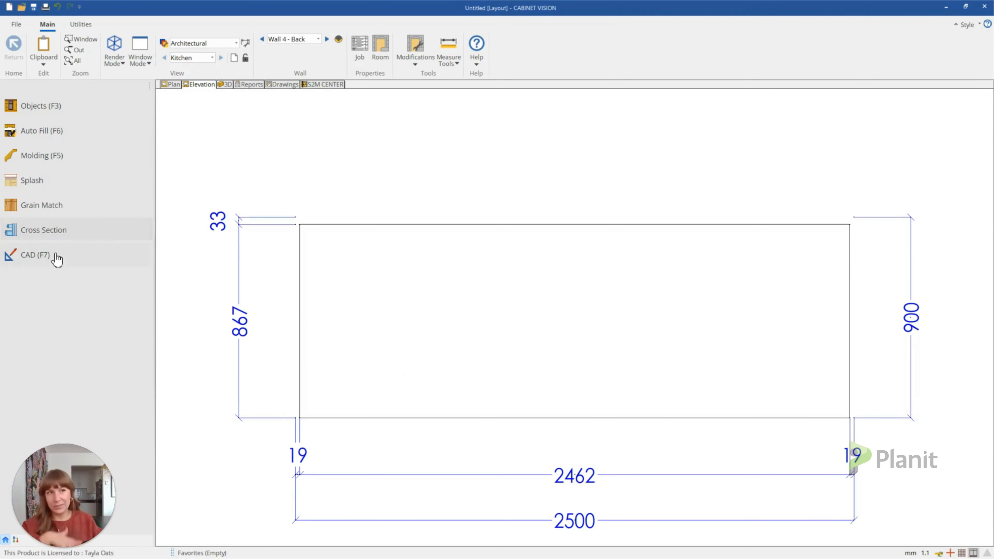
click(173, 85)
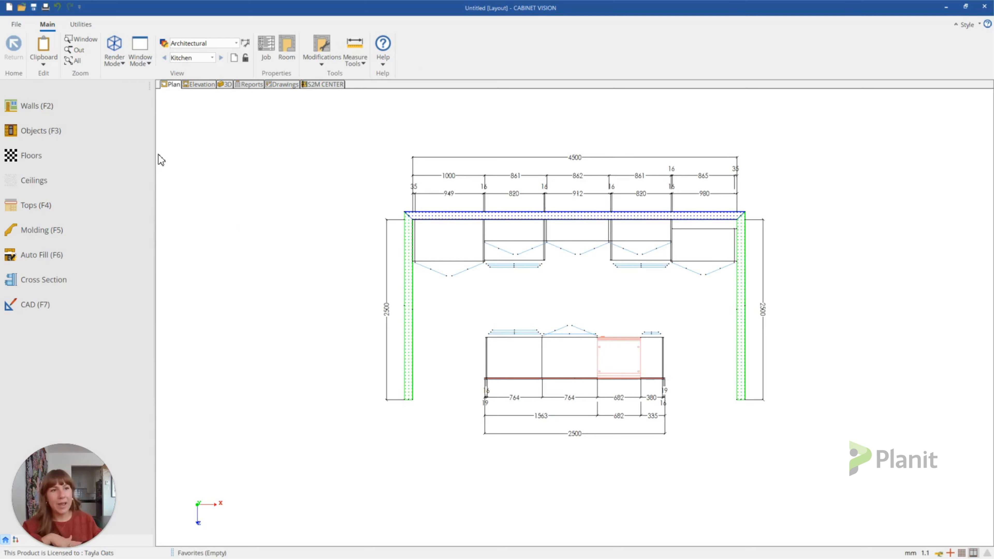
Auto-build the benchtops for the current wall face only, with the 4500 mm back wall selected
click(63, 206)
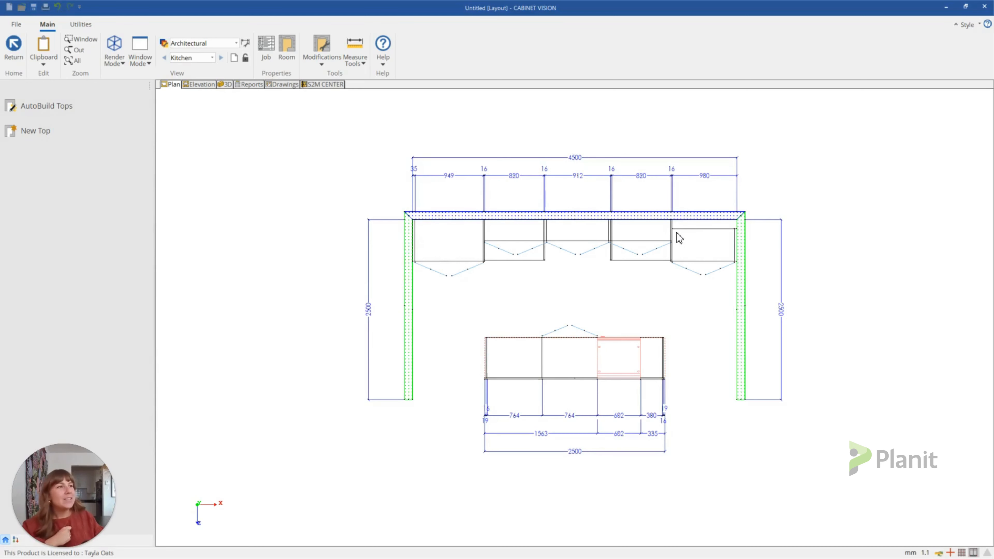
scroll(675, 234, up, 2)
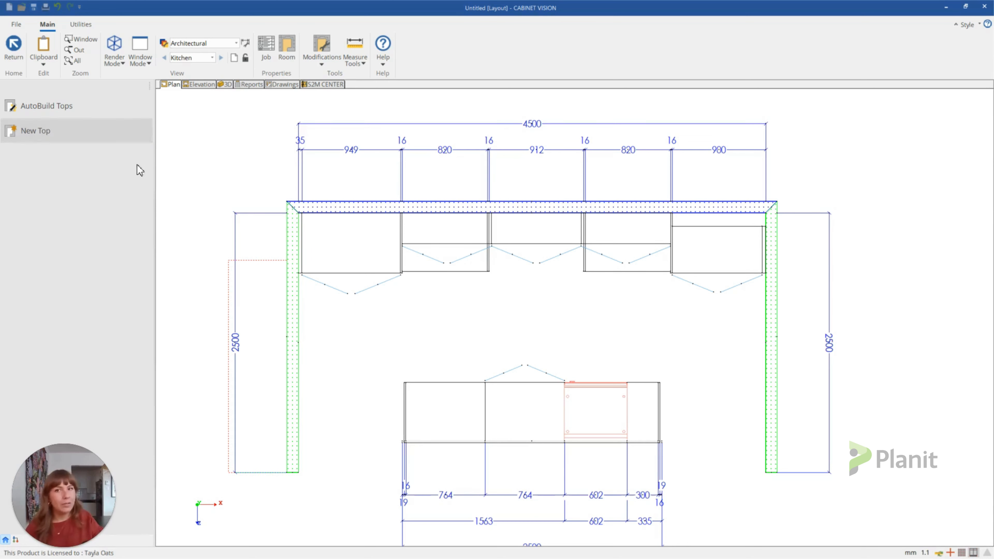
click(74, 112)
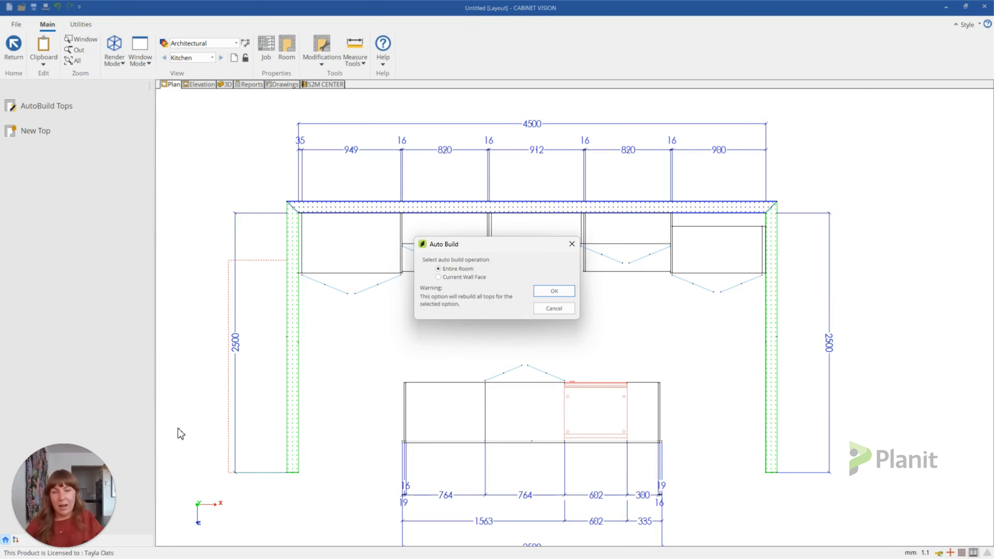
click(554, 309)
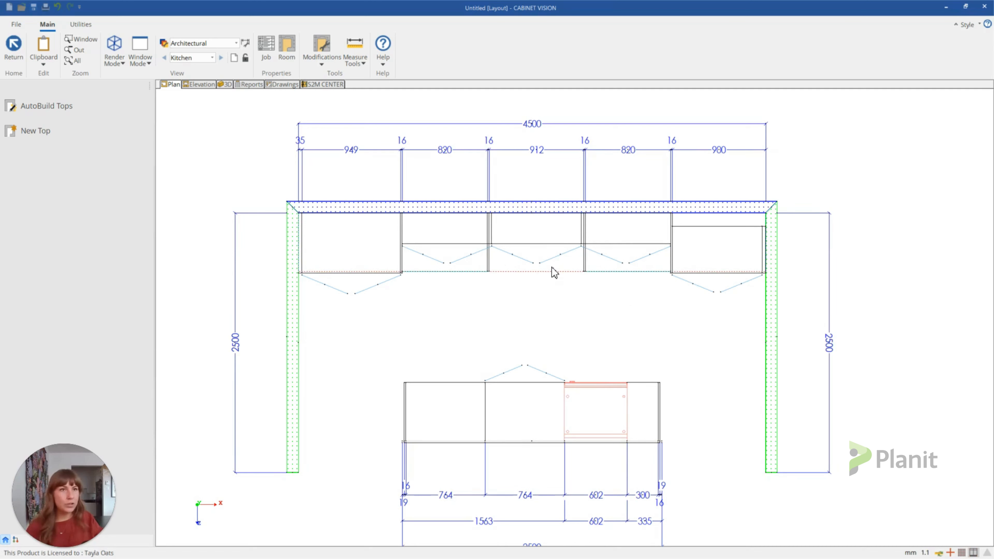
click(61, 106)
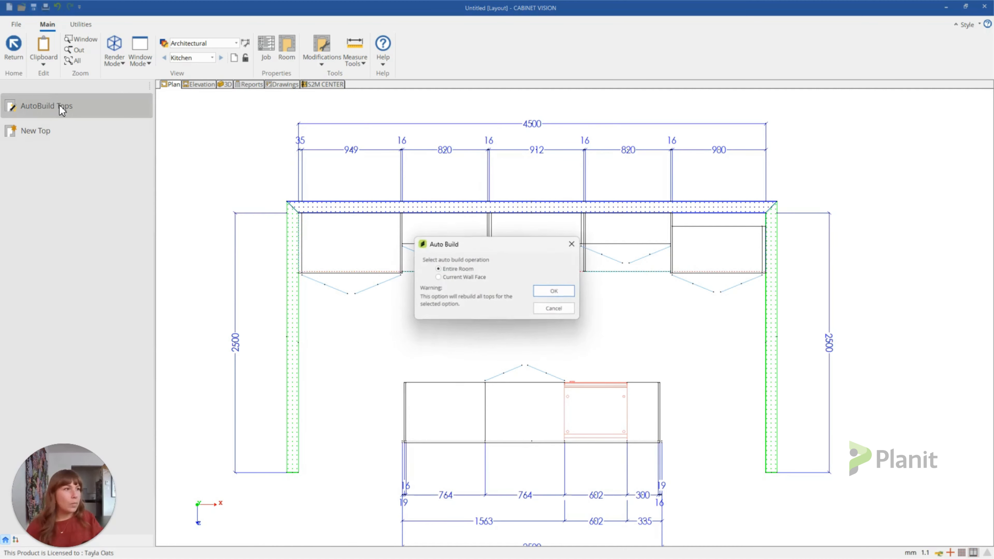
click(453, 279)
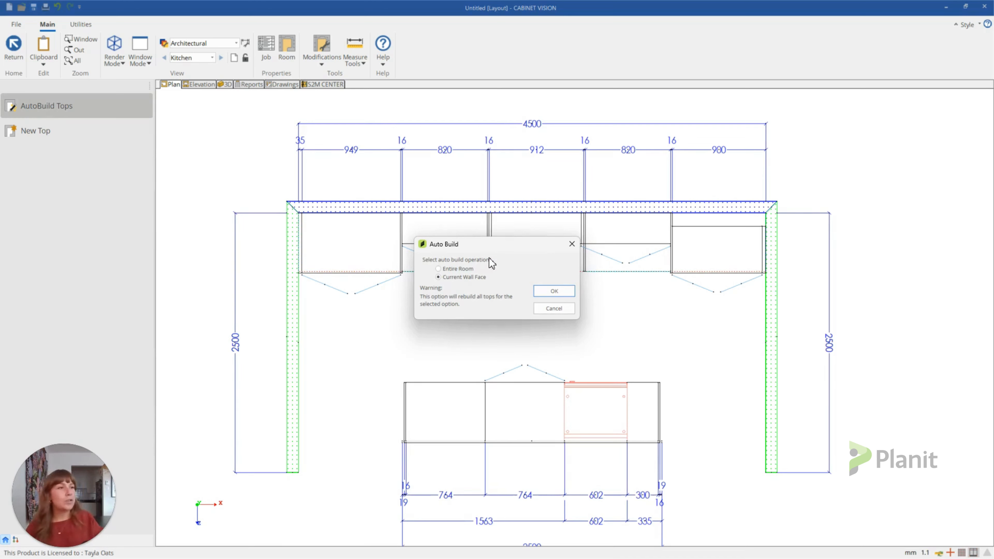
click(554, 292)
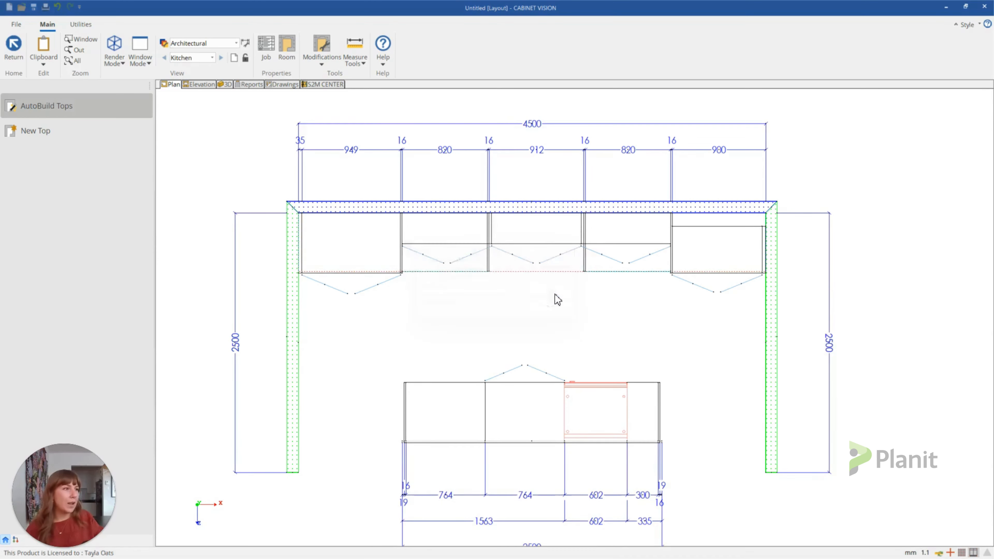
Examine the two benchtops on the back wall and their overhangs at the gap between the base cabinets
scroll(525, 249, up, 2)
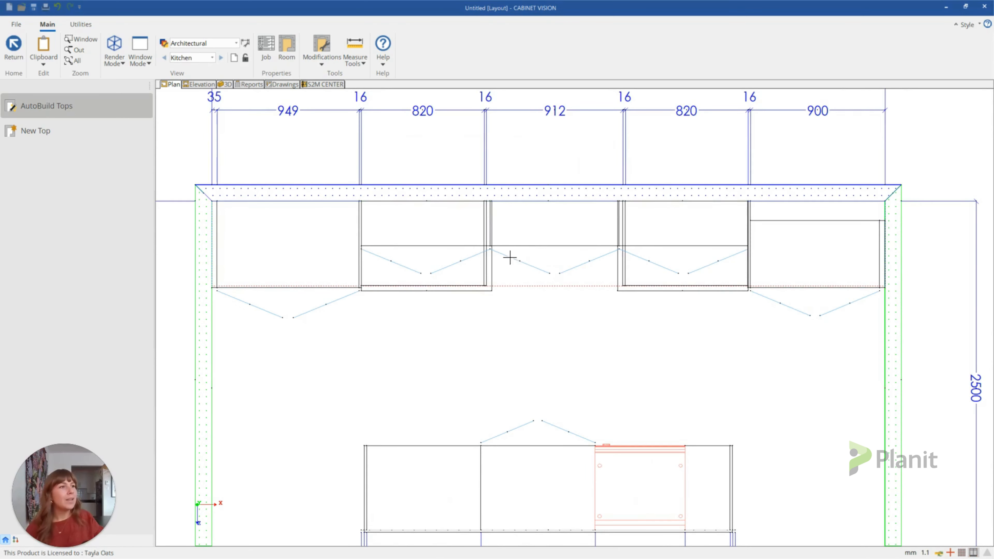
click(390, 269)
click(625, 242)
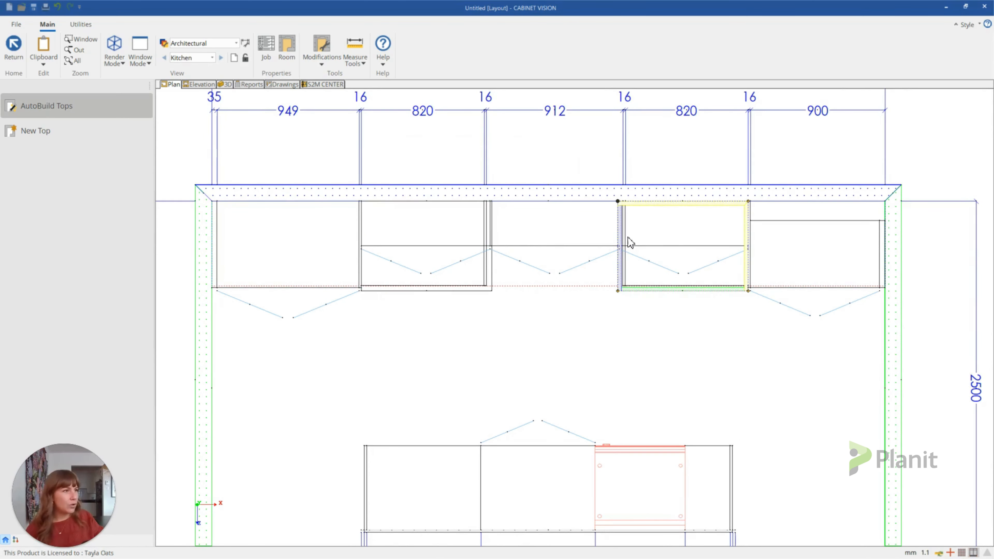
click(454, 260)
click(687, 268)
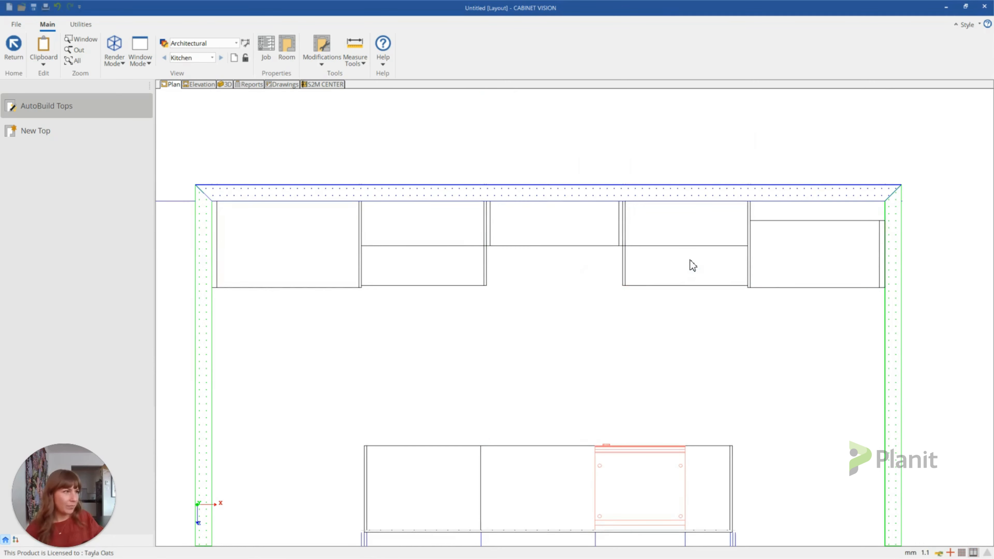
scroll(657, 256, up, 1)
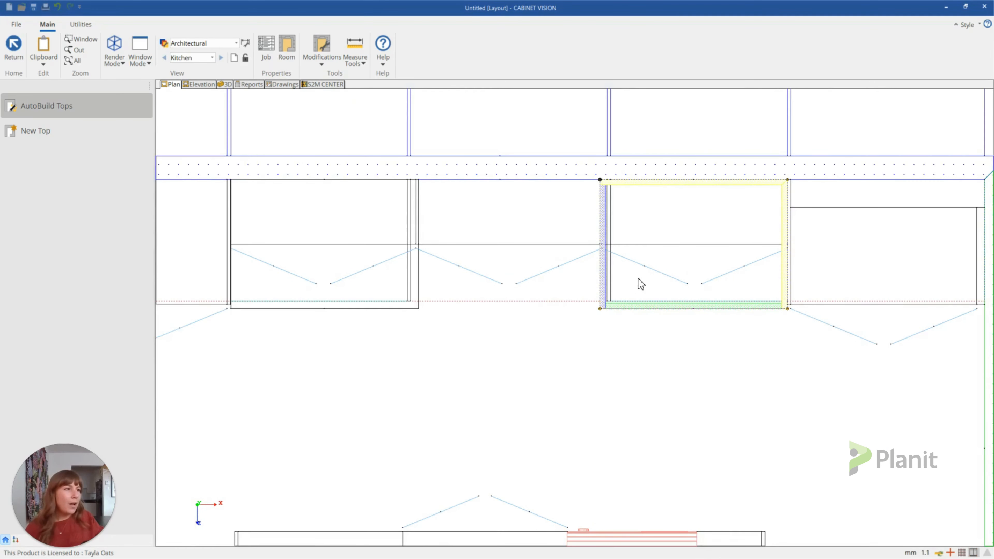
scroll(403, 308, up, 2)
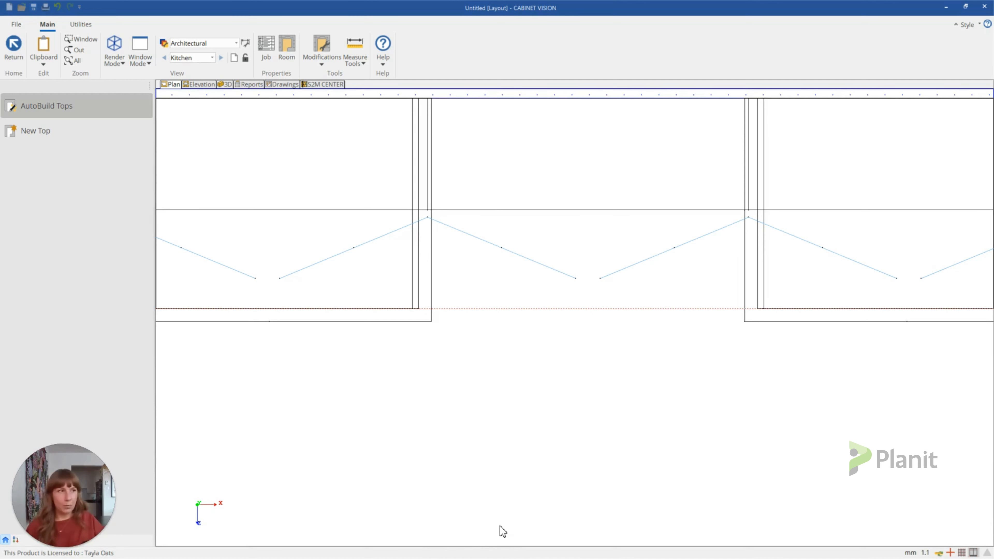
Open the back wall's left benchtop for shape editing and inspect the edge type of each of its four sides
scroll(598, 487, down, 3)
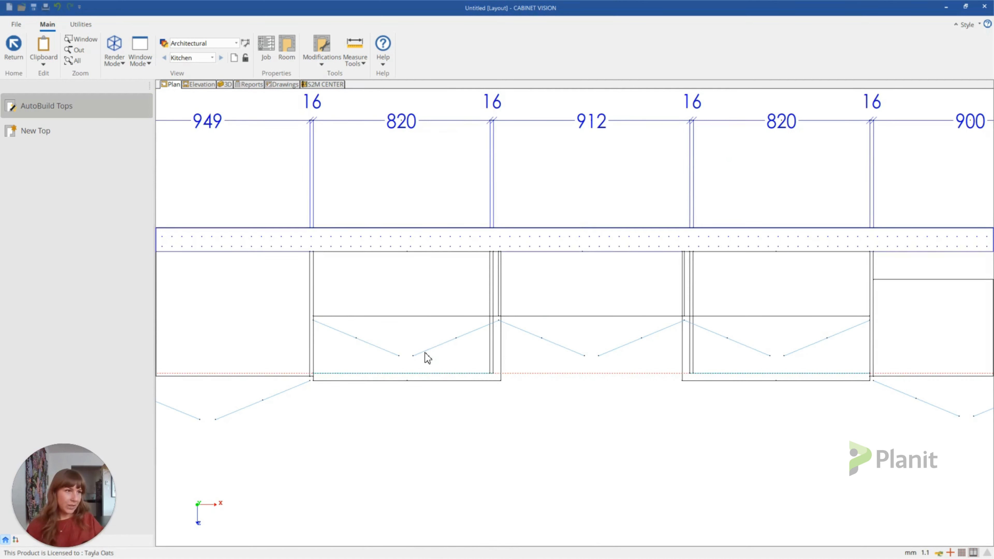
right_click(424, 364)
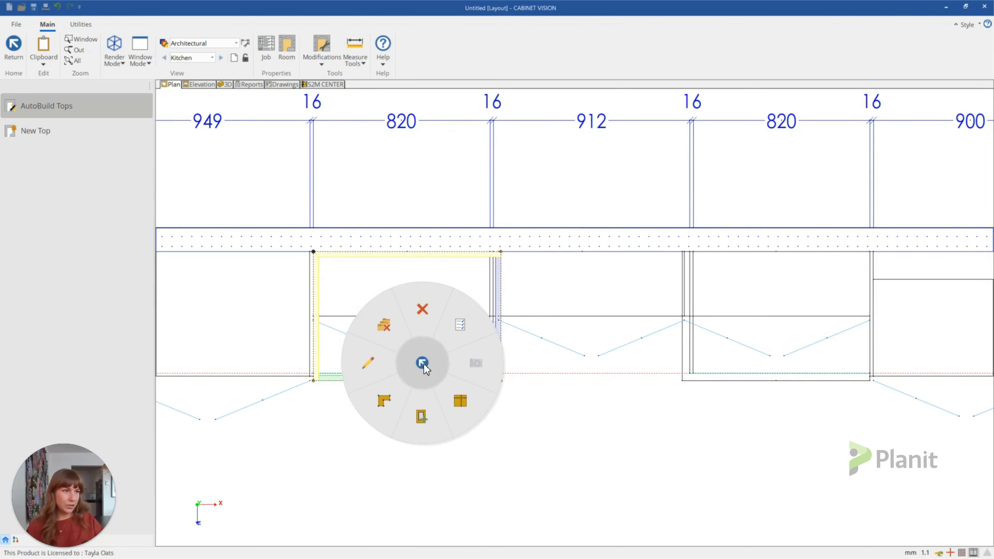
click(401, 395)
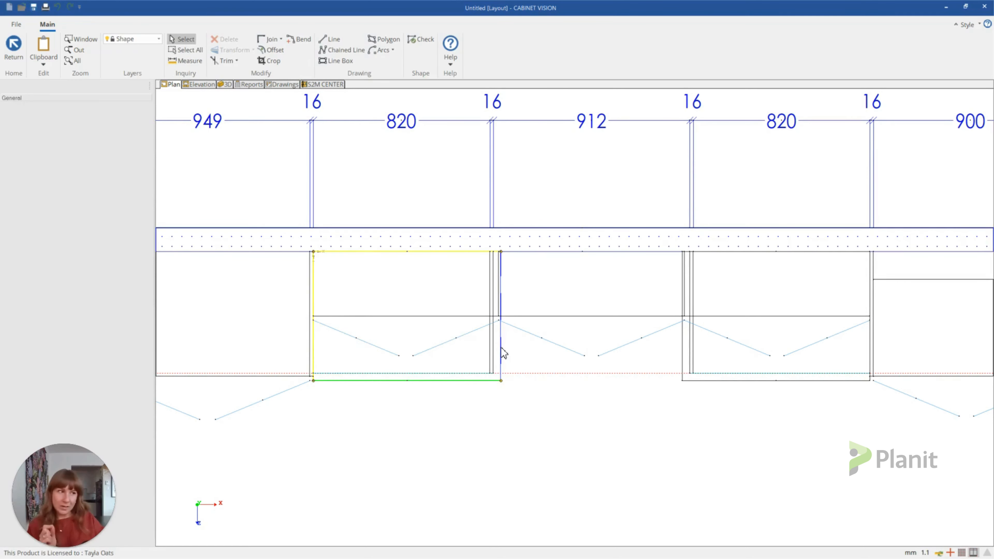
click(455, 380)
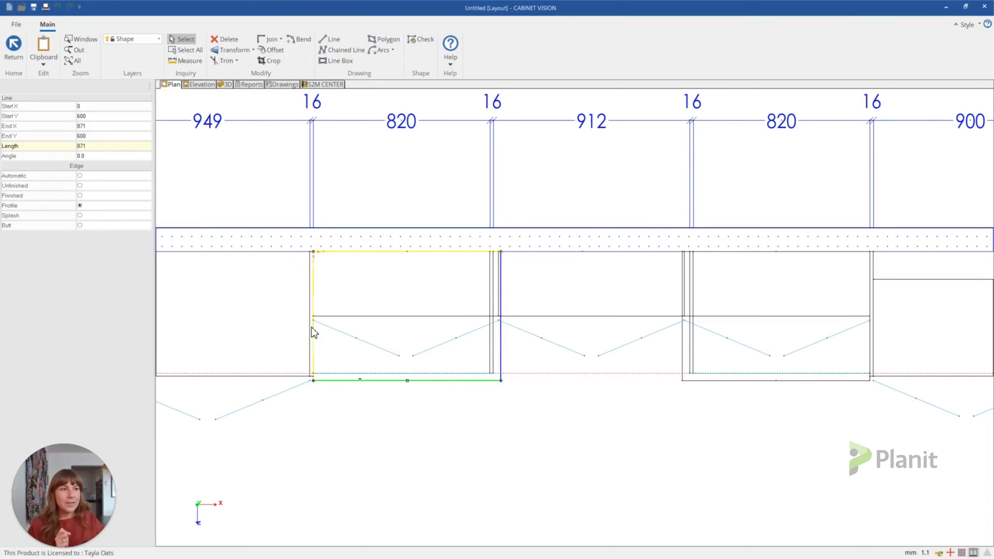
click(371, 251)
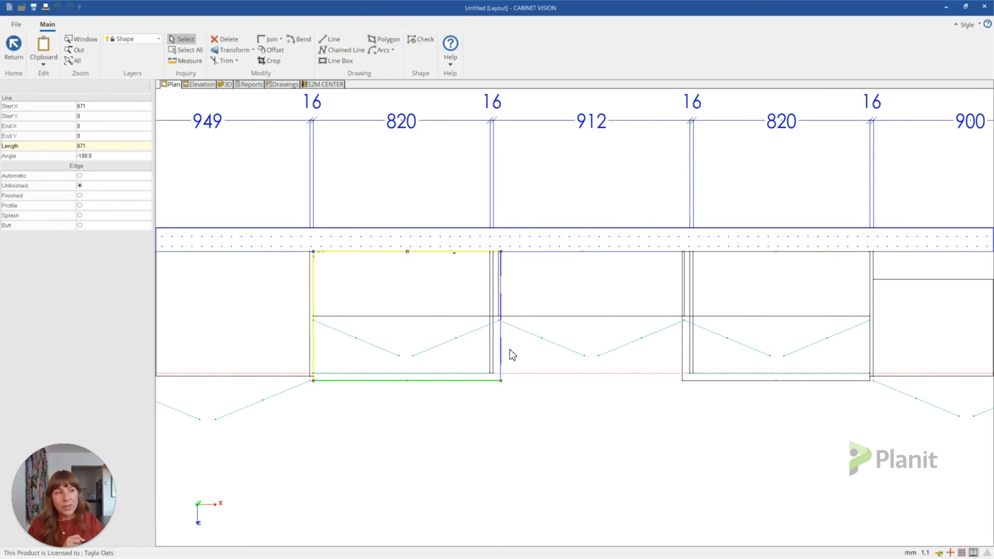
click(502, 352)
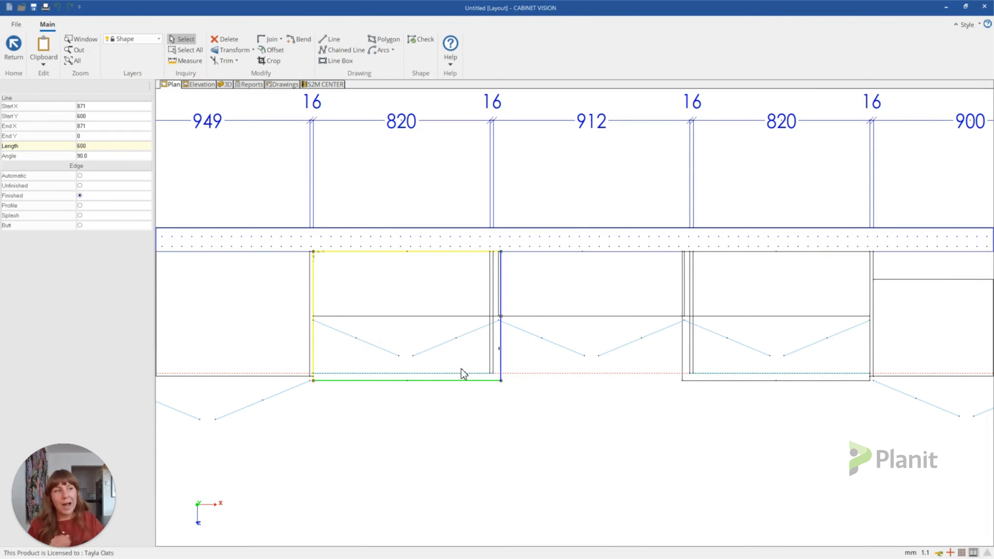
click(448, 381)
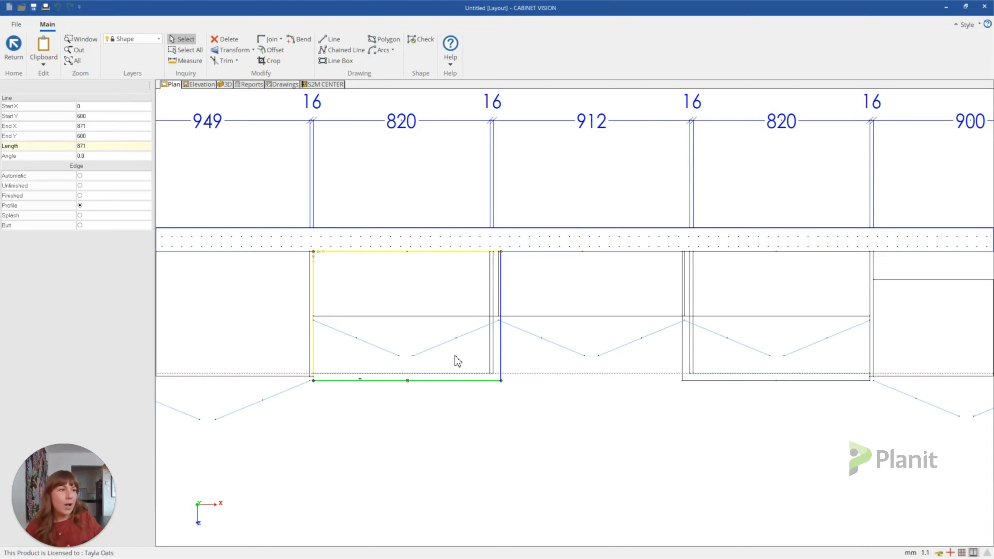
click(501, 349)
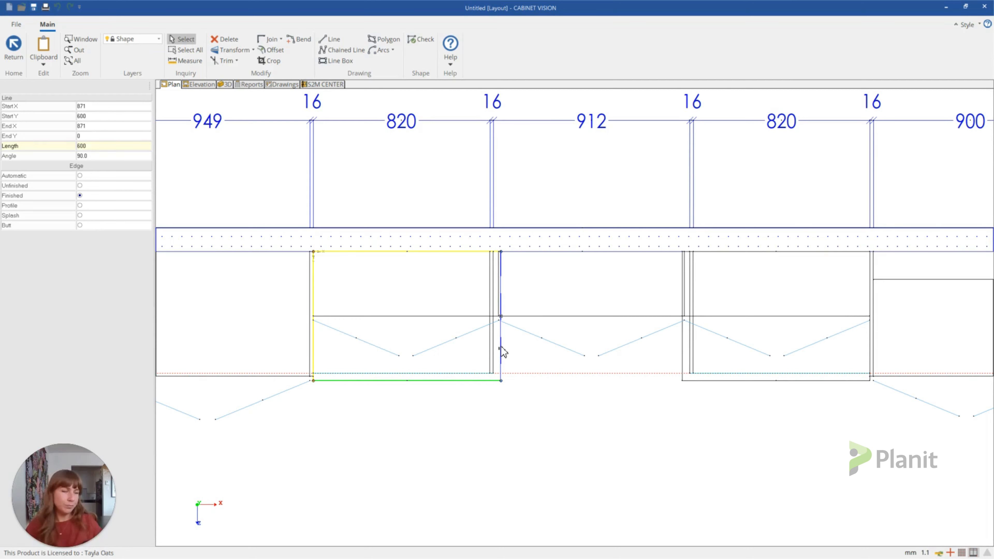
click(377, 253)
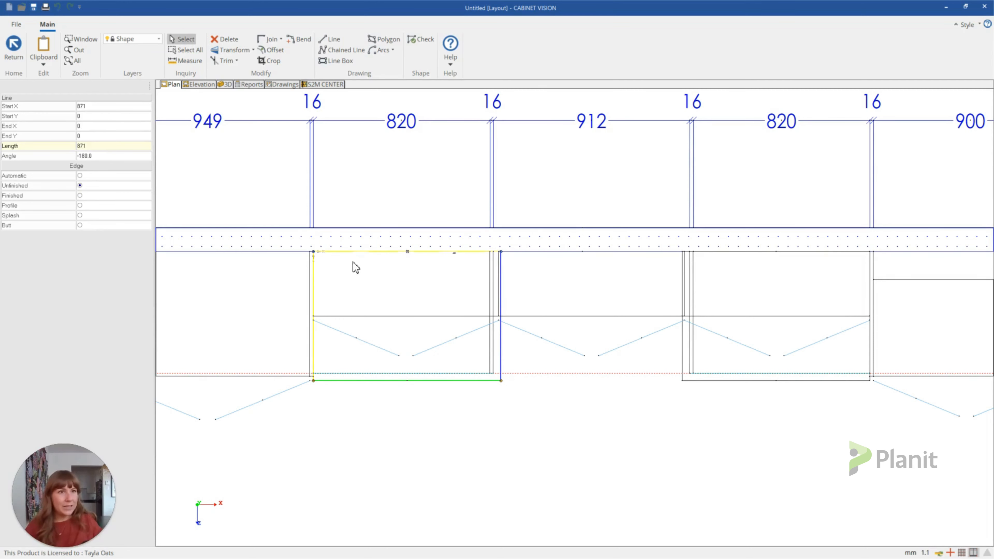
click(315, 287)
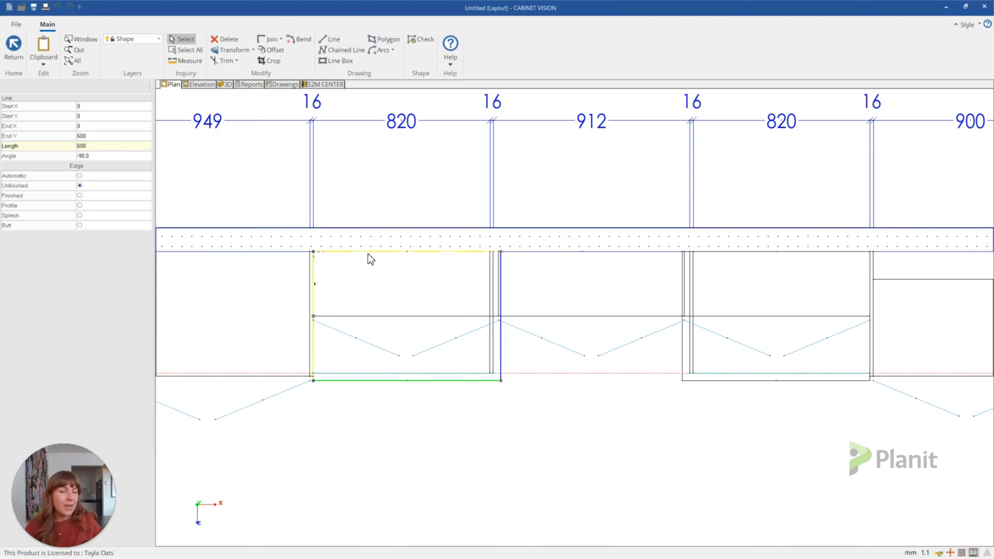
Try the Splash, Butt and Automatic edge types on the left benchtop's back edge and return it to Unfinished
click(359, 253)
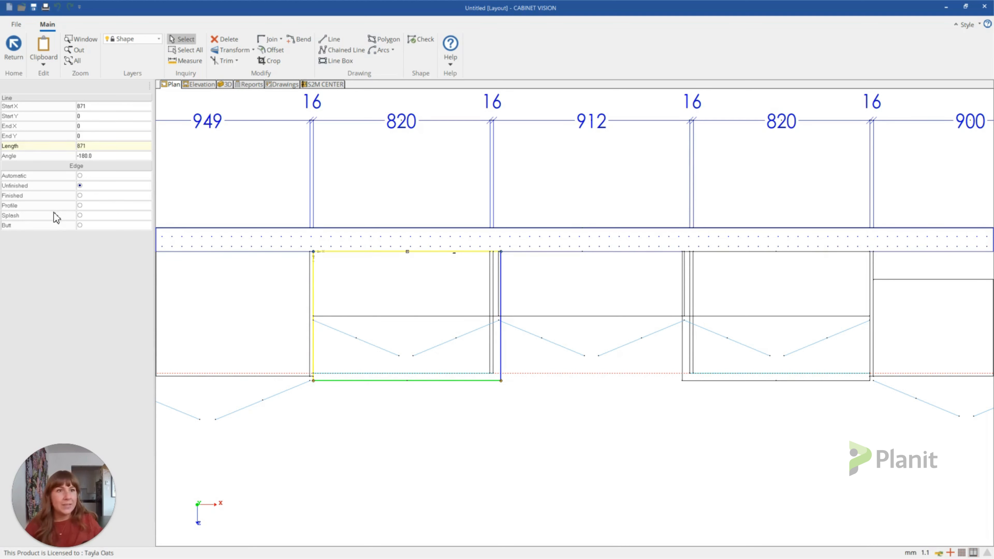
click(93, 215)
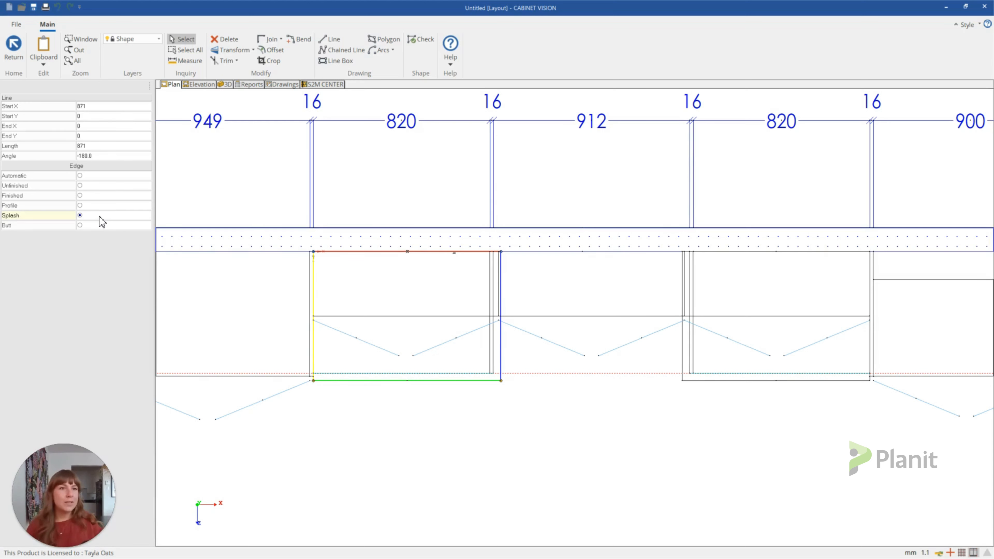
click(88, 228)
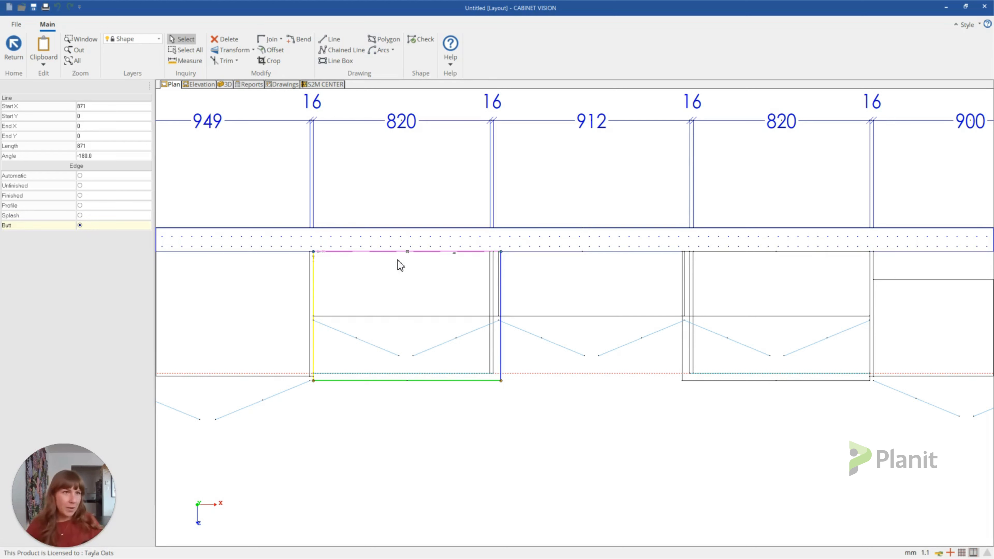
click(91, 176)
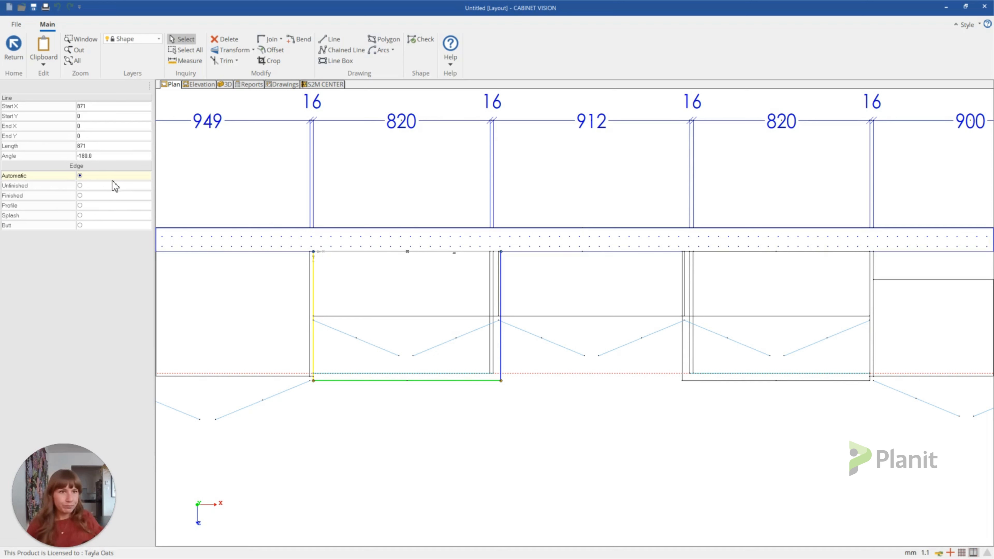
click(109, 189)
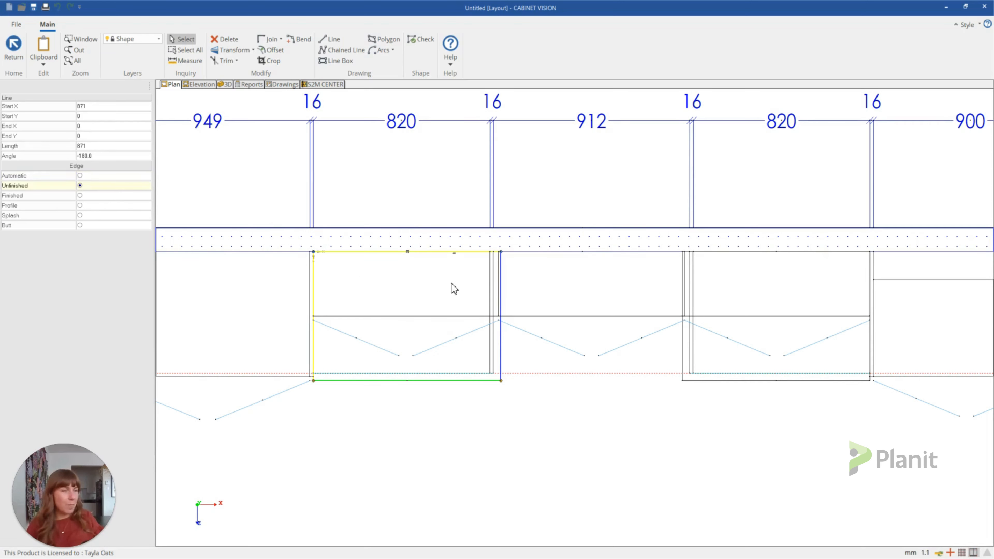
Offset the left benchtop's side edge at the gap inward by 32 mm and save the new shape
click(505, 347)
scroll(507, 351, up, 3)
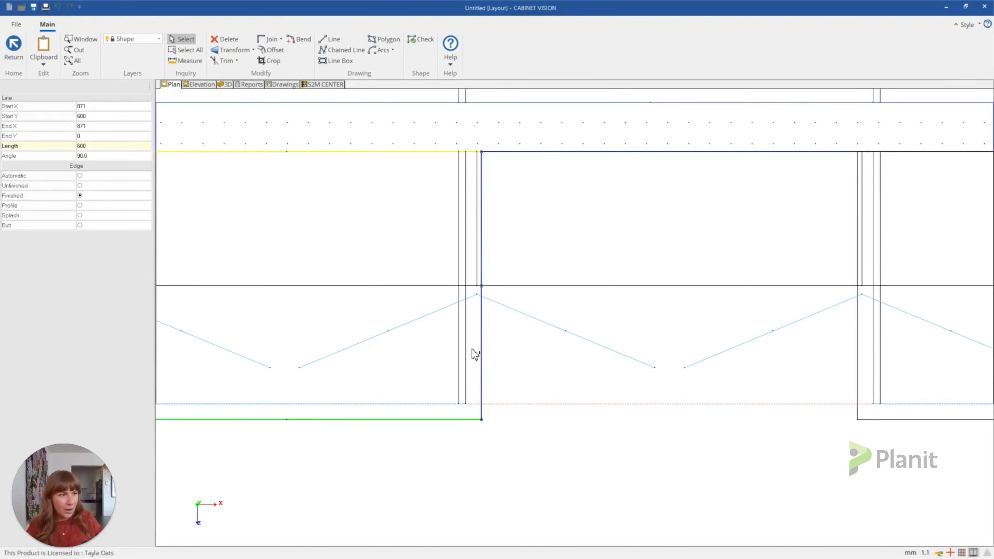
scroll(481, 356, up, 1)
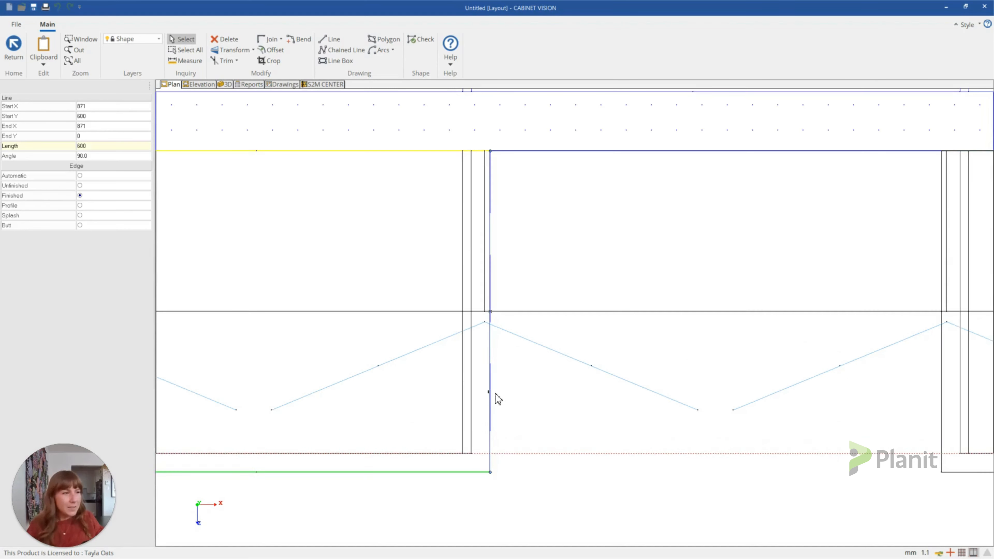
scroll(496, 398, up, 1)
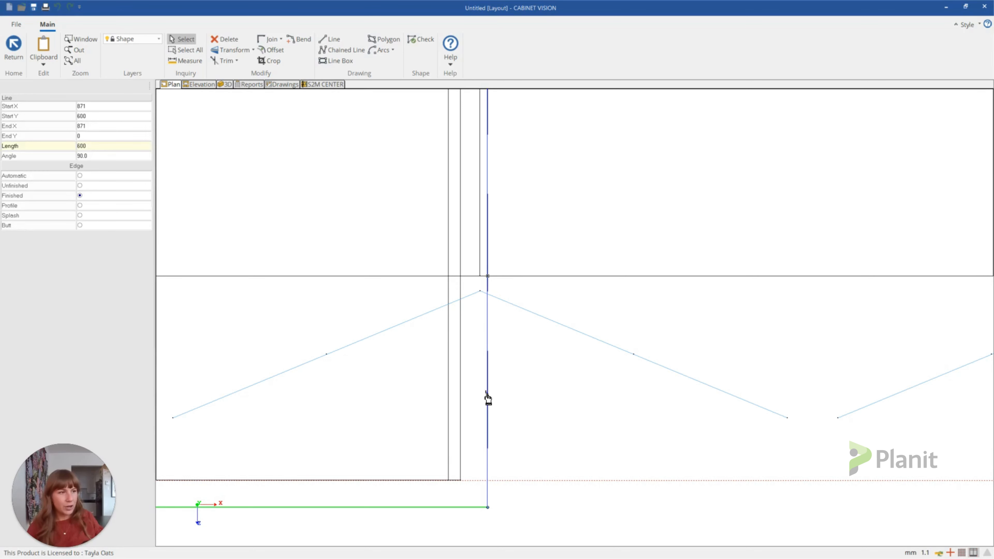
mouse_move(486, 391)
mouse_down()
mouse_move(459, 378)
mouse_move(260, 352)
mouse_move(271, 351)
mouse_move(259, 338)
mouse_move(526, 350)
mouse_move(666, 370)
mouse_move(715, 360)
mouse_move(573, 371)
mouse_move(458, 396)
mouse_move(557, 401)
mouse_move(490, 399)
mouse_up()
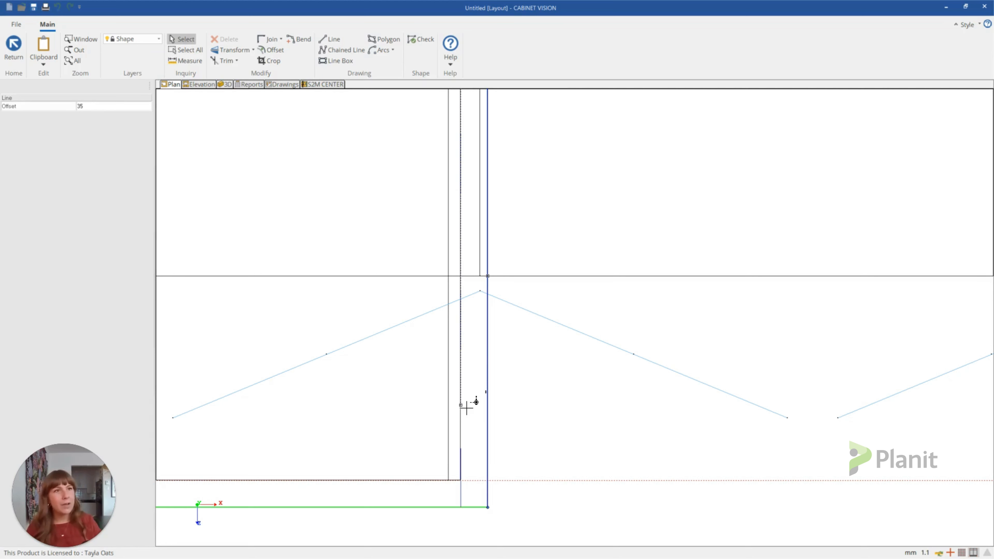
text(32)
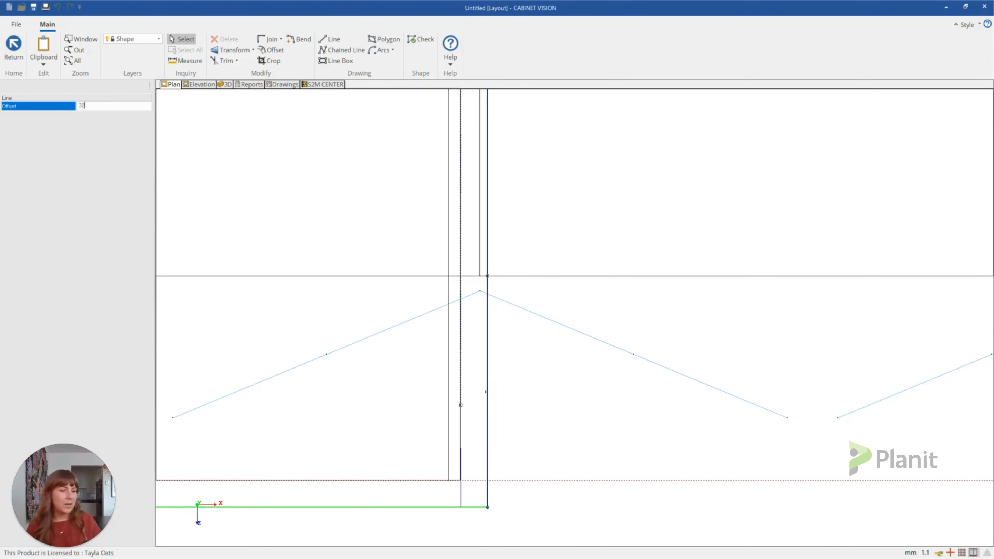
key(Return)
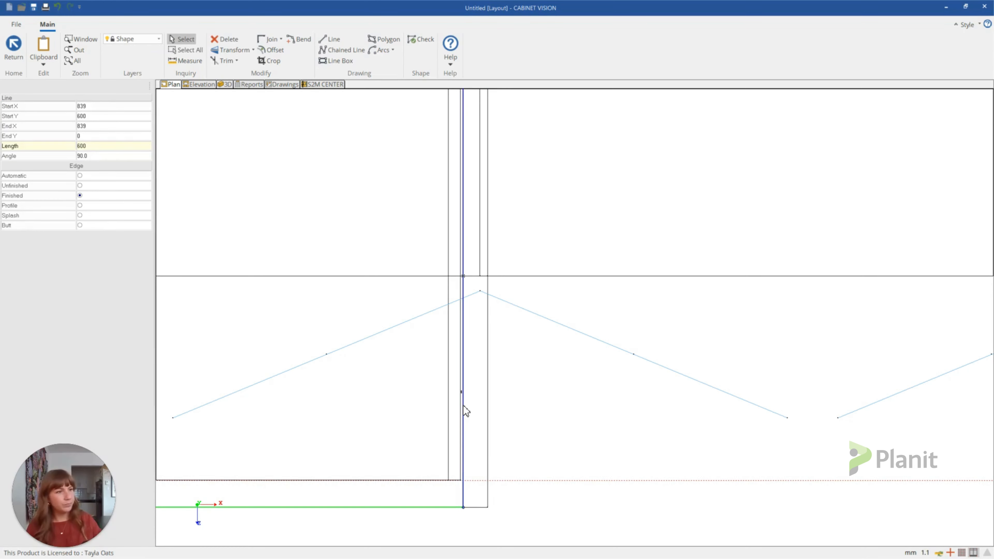
scroll(497, 508, down, 3)
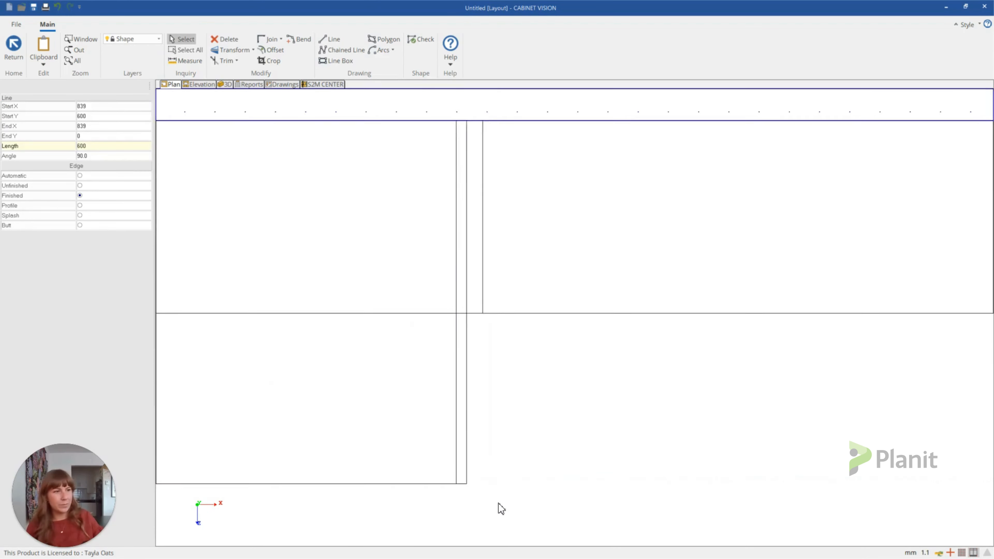
scroll(464, 324, down, 2)
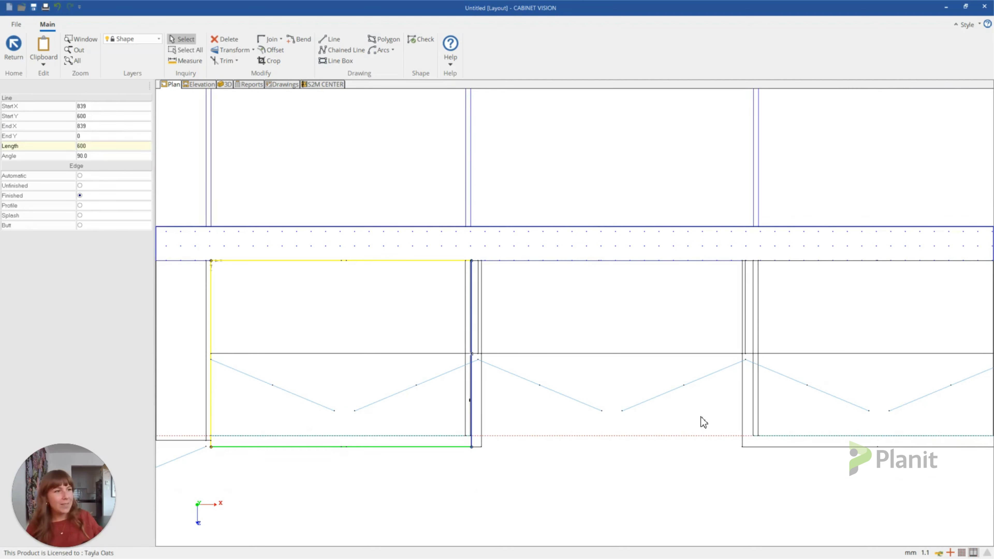
click(14, 45)
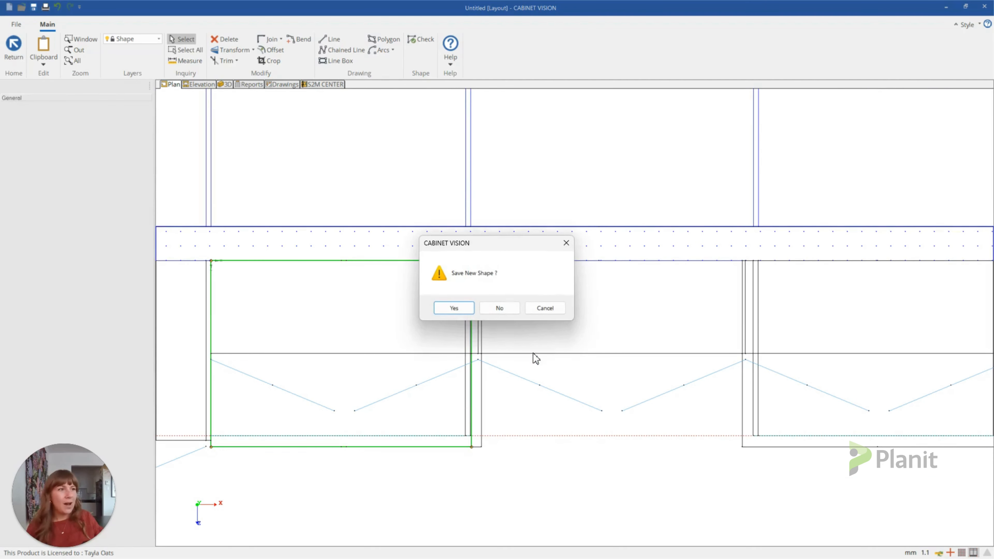
click(456, 309)
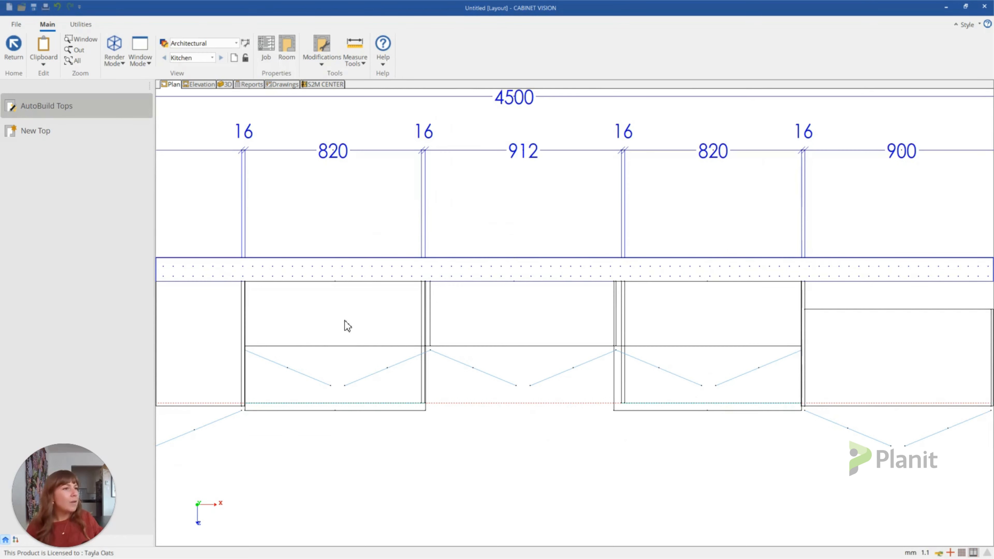
Edit the right benchtop's shape so its side edge at the gap moves inward by 32 mm, and save it
click(649, 380)
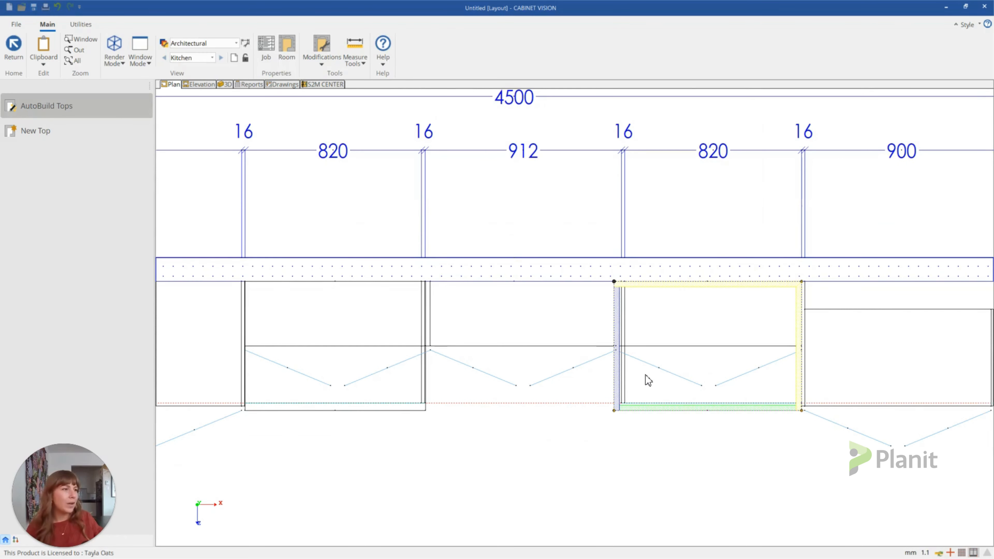
right_click(645, 374)
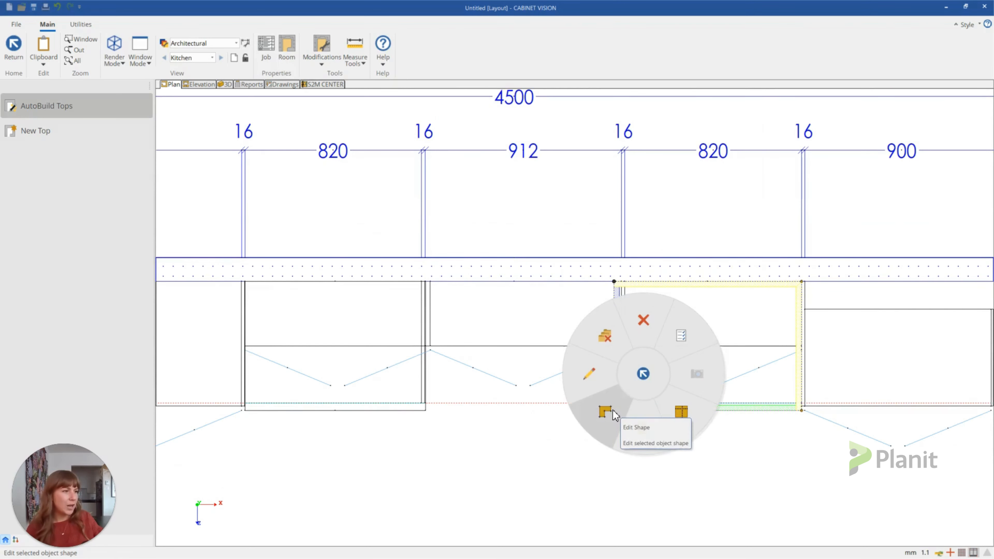
click(605, 411)
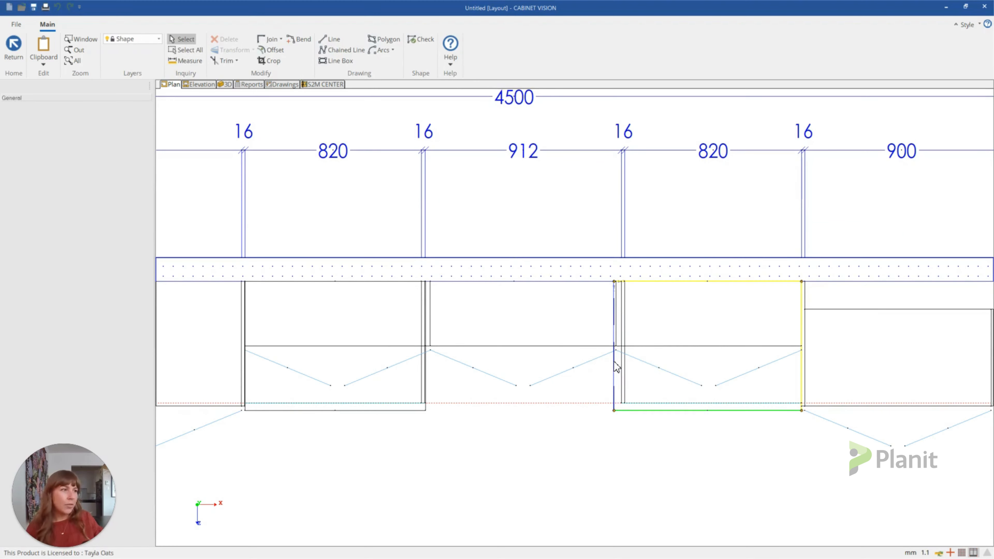
click(614, 364)
scroll(642, 345, up, 2)
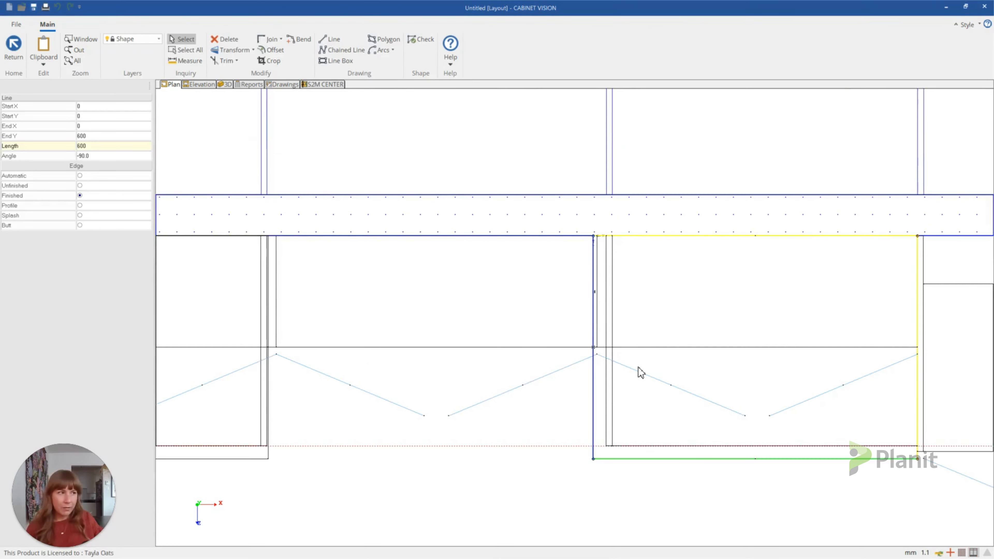
scroll(626, 401, up, 1)
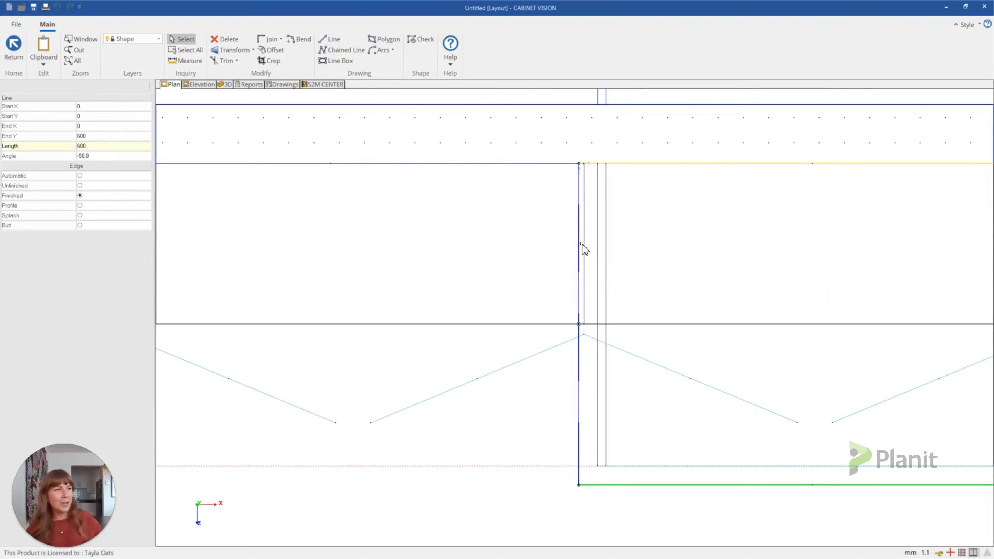
scroll(582, 247, up, 2)
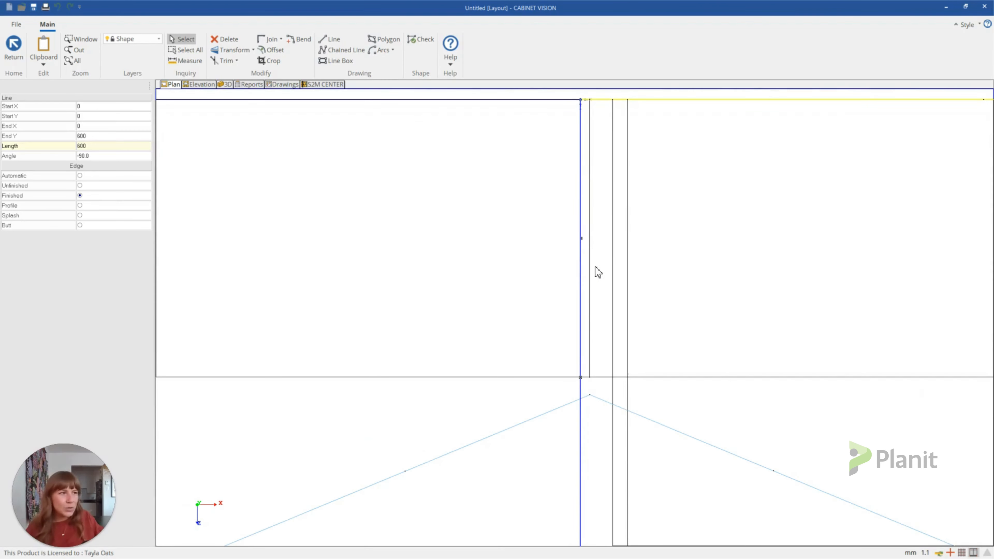
scroll(586, 248, down, 2)
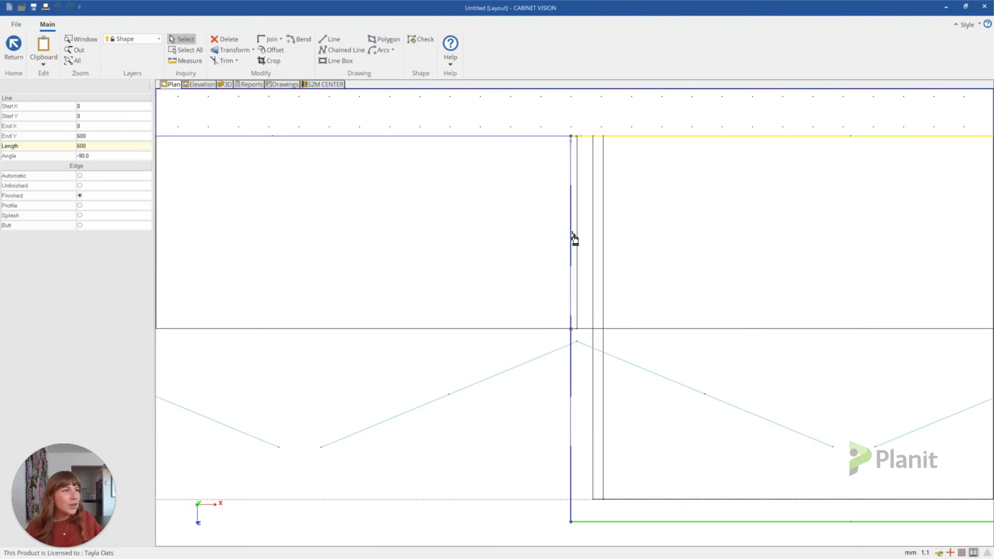
click(573, 234)
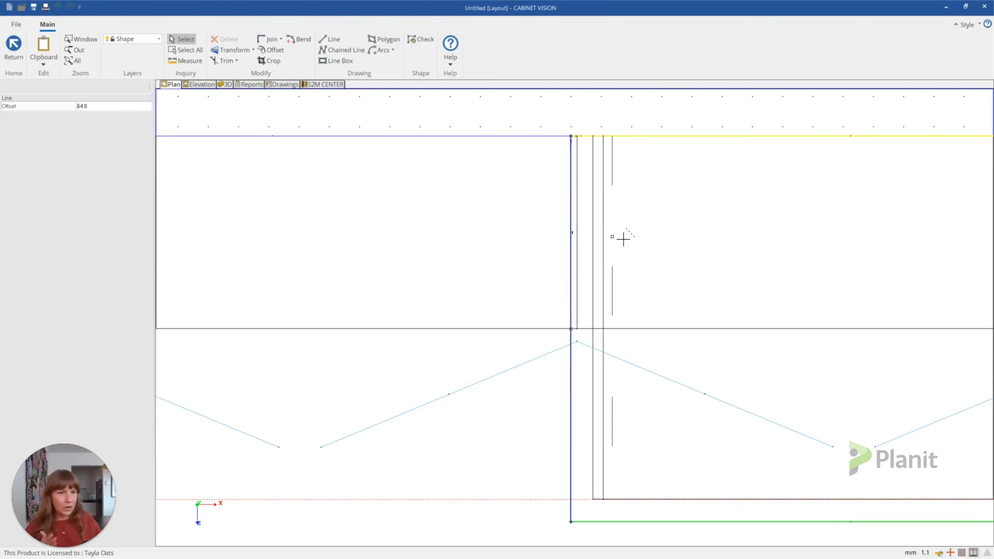
click(592, 238)
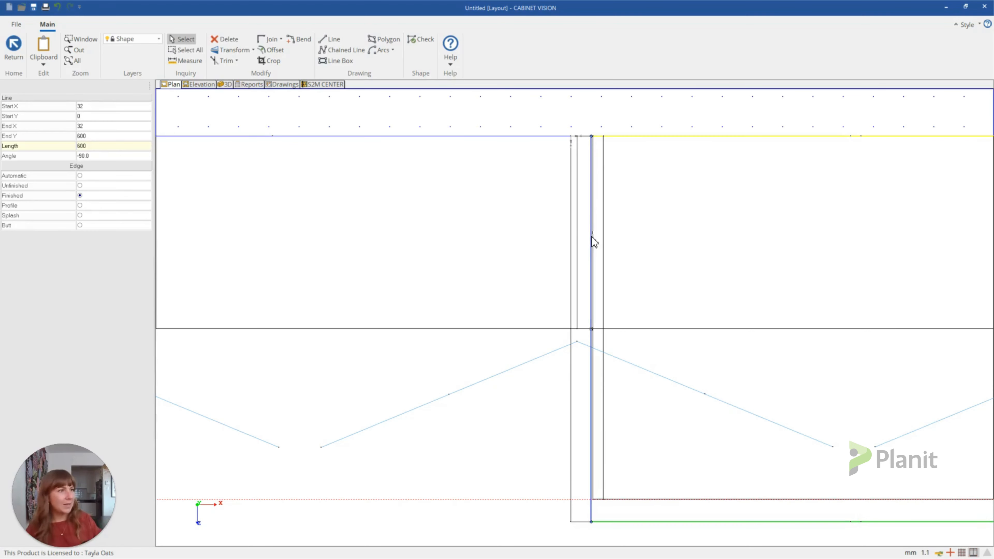
scroll(631, 271, down, 3)
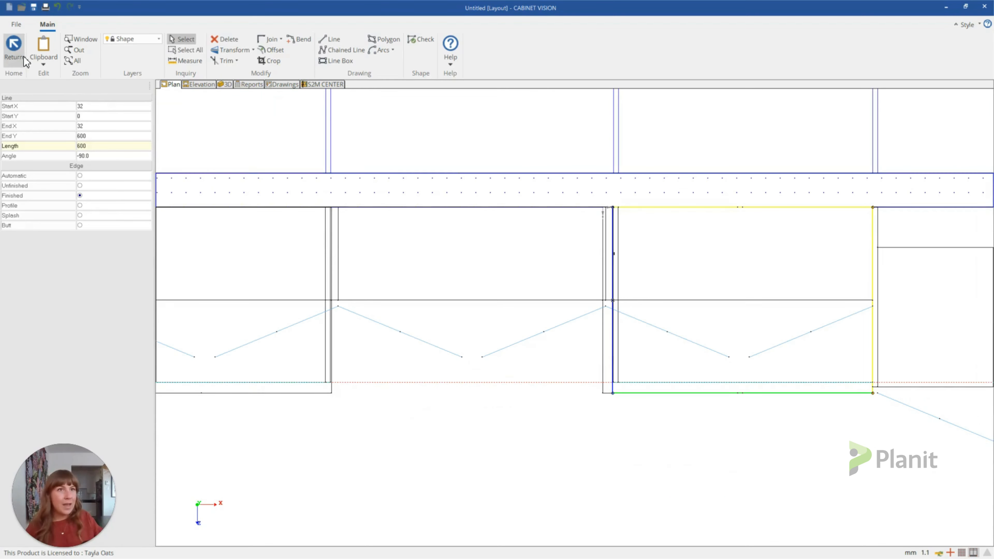
click(13, 45)
click(450, 308)
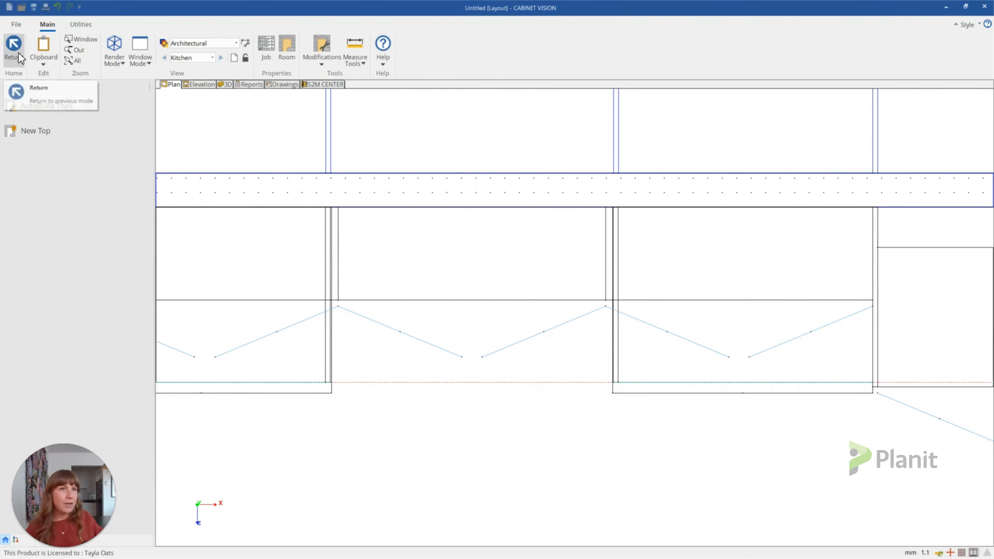
click(14, 46)
Examine the shortened benchtops and their overhang past the base cabinets' end panels in the Wall 2 front elevation
click(200, 84)
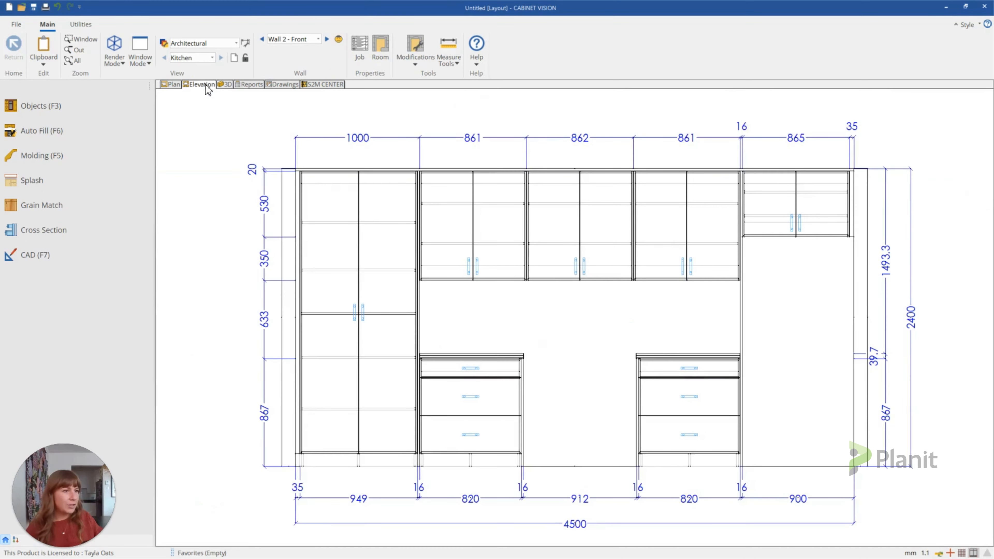
scroll(558, 352, up, 3)
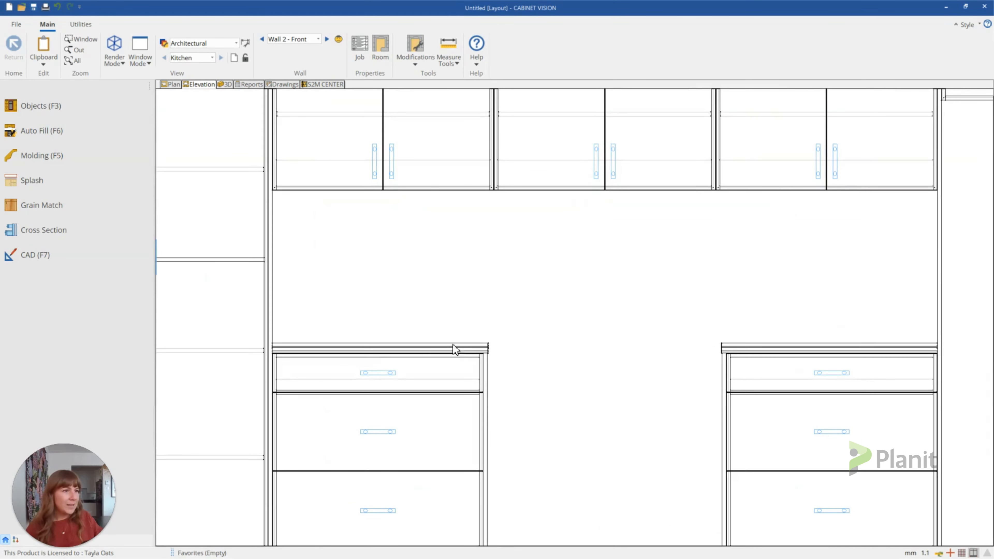
scroll(524, 352, up, 6)
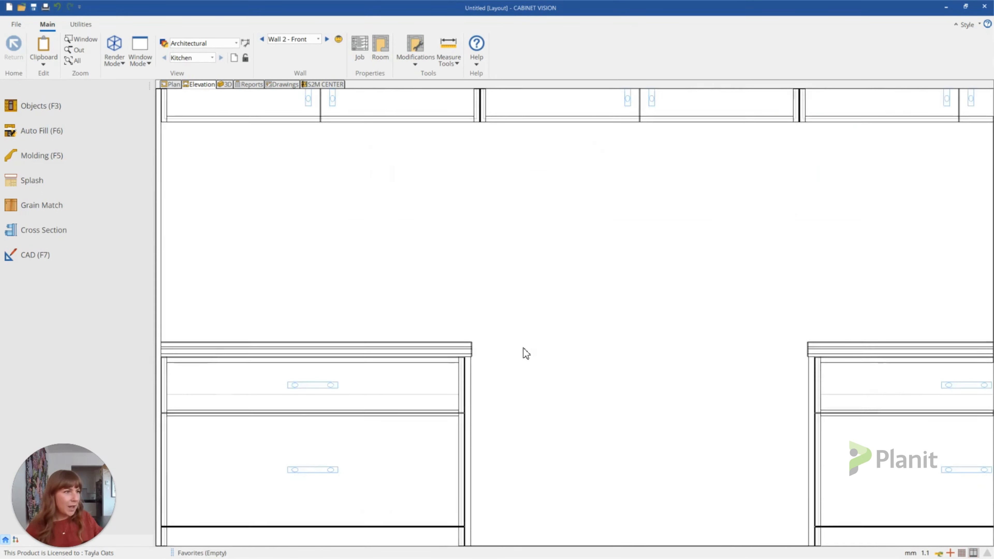
scroll(466, 353, up, 2)
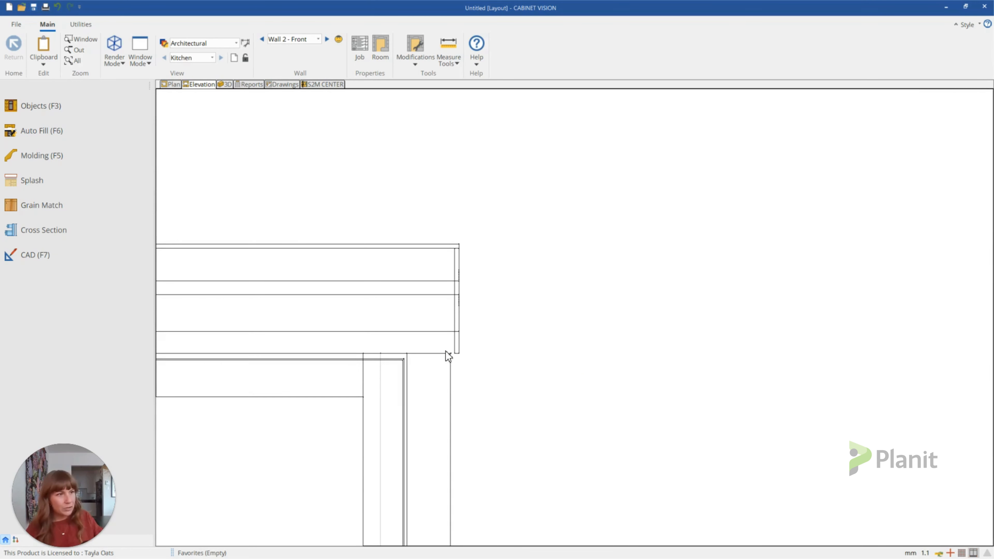
scroll(372, 284, down, 5)
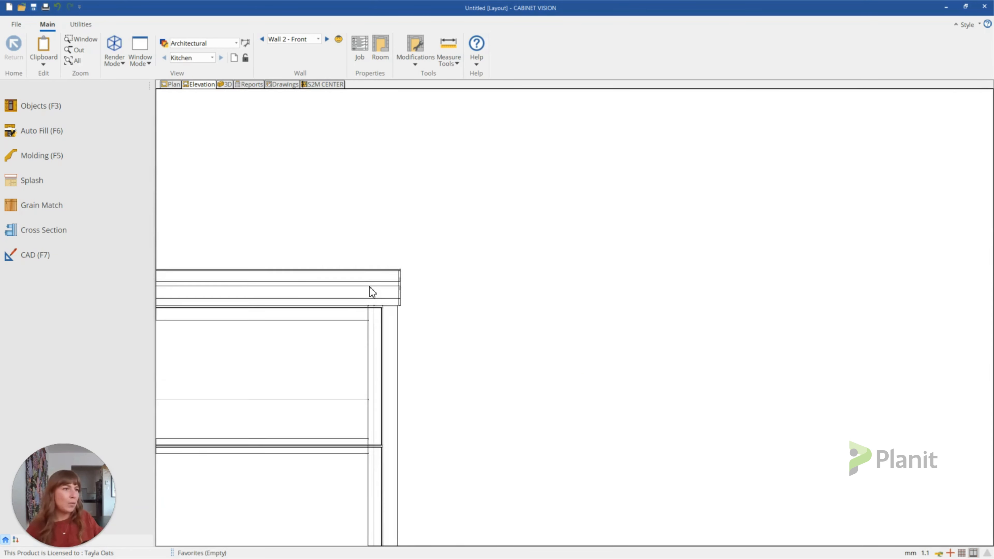
scroll(595, 403, down, 3)
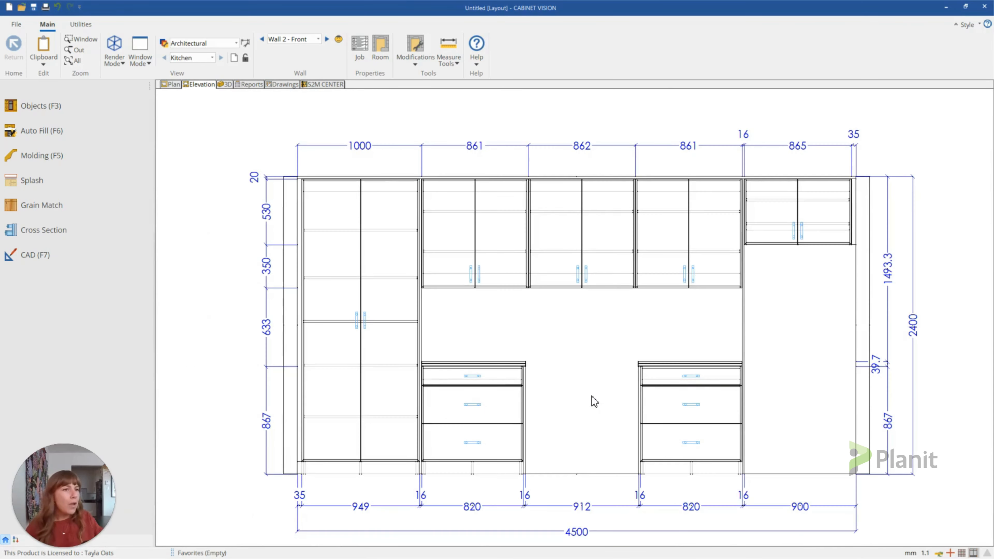
Start a new custom top for the island in the plan view
click(172, 84)
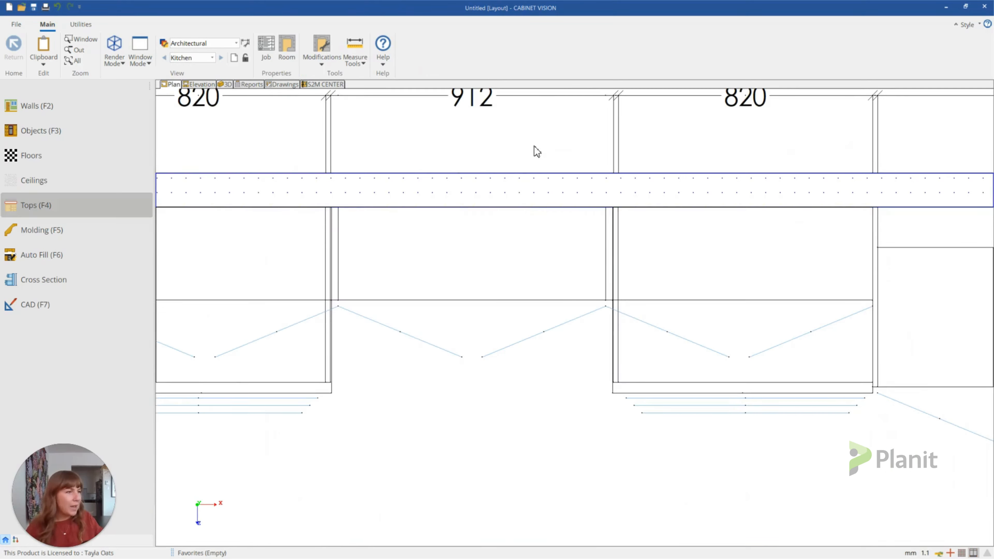
scroll(528, 266, down, 5)
scroll(508, 166, down, 2)
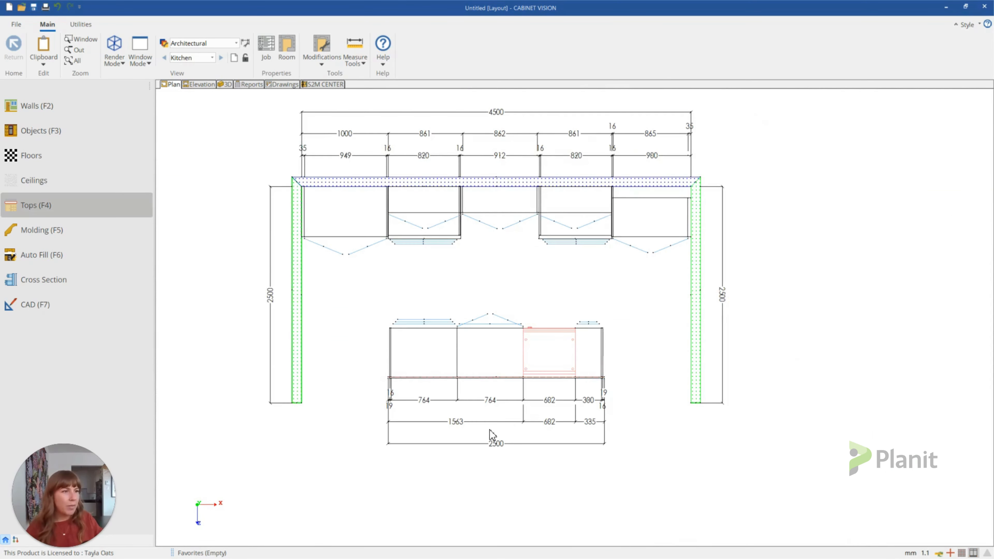
scroll(492, 434, up, 5)
scroll(443, 381, up, 2)
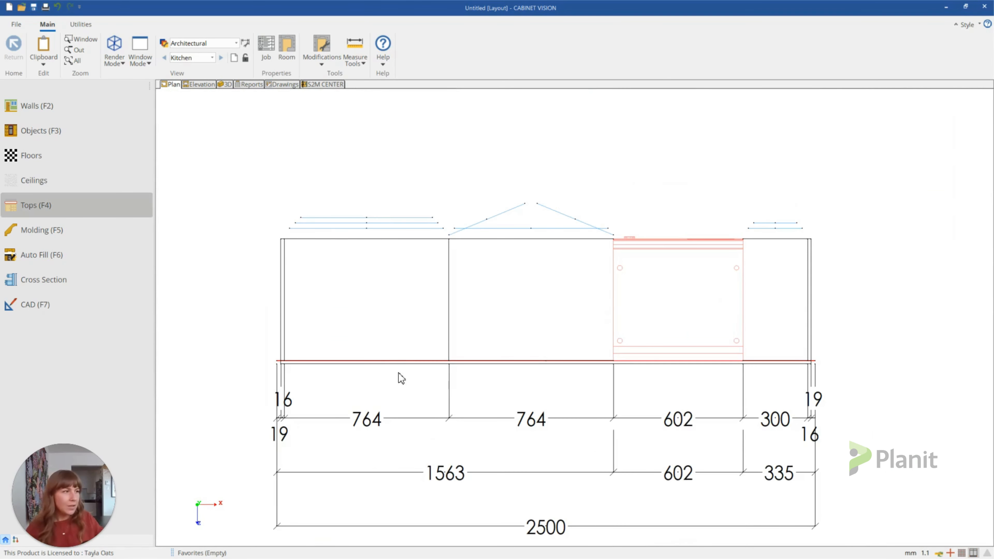
click(37, 204)
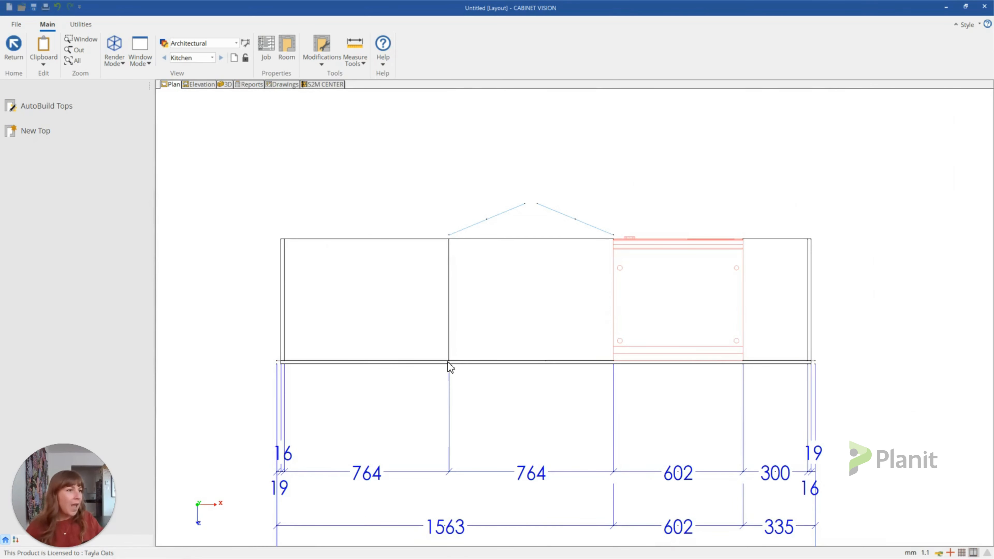
scroll(450, 368, down, 3)
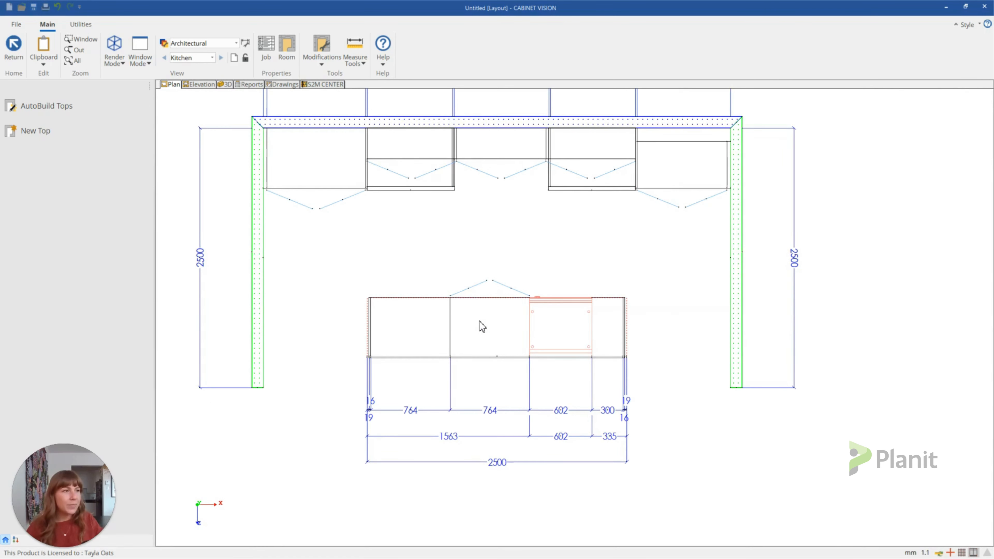
scroll(479, 325, up, 2)
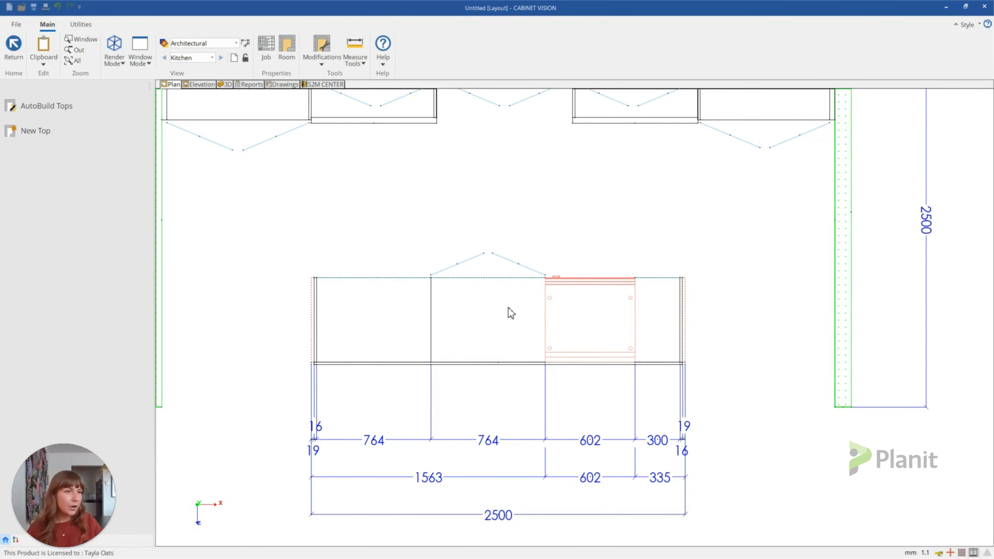
click(45, 133)
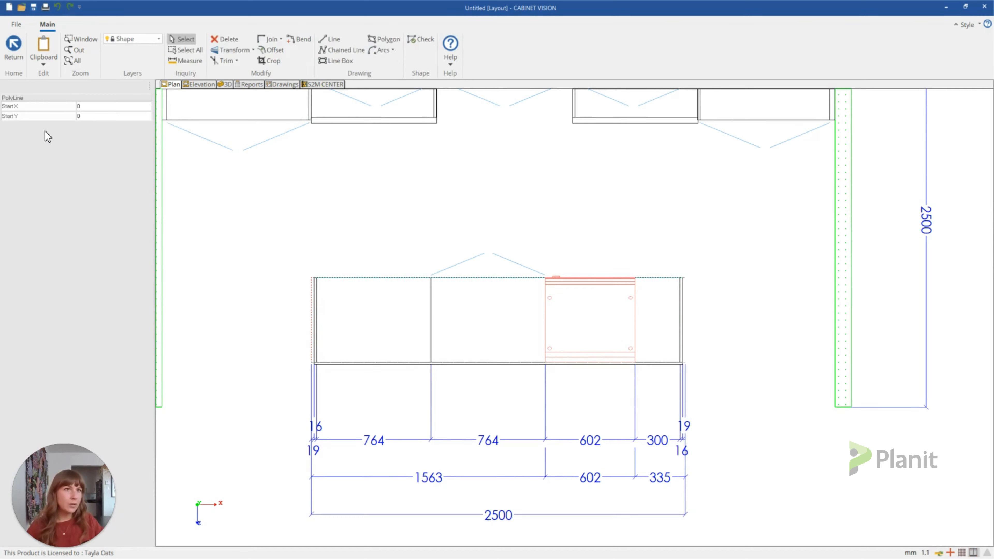
click(296, 93)
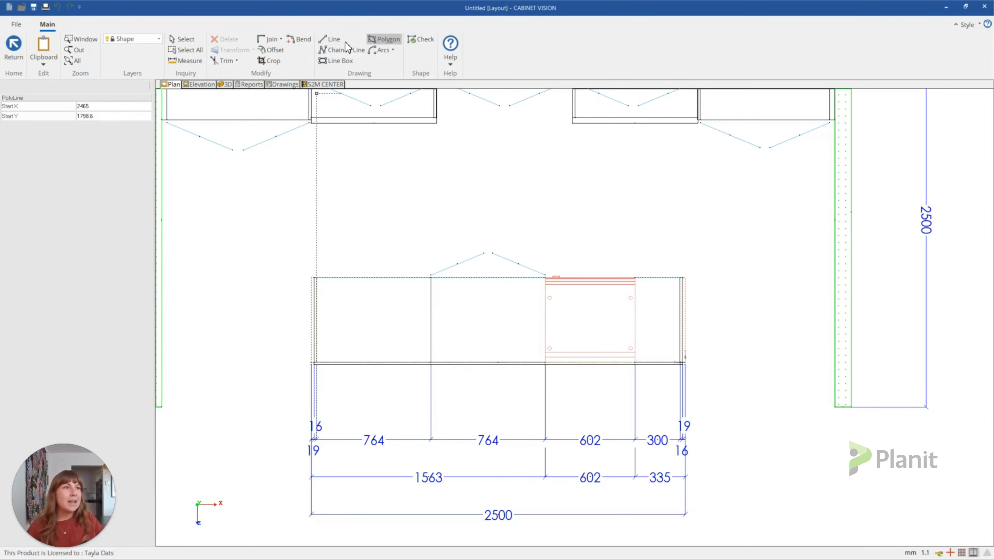
Draw a 2500 by 600 mm line box over the island cabinets, starting from the corner at the back panel's 335 mm end
click(342, 61)
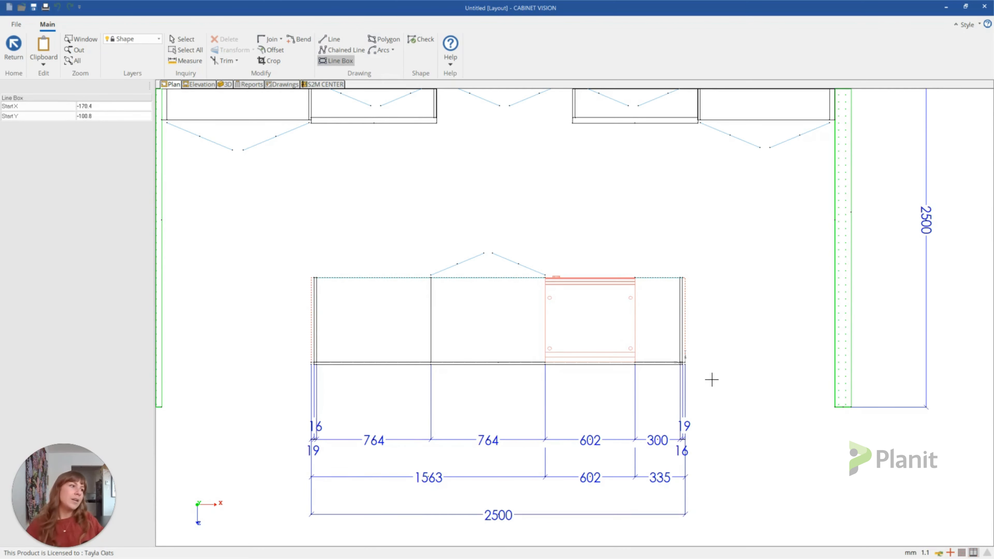
scroll(705, 406, up, 4)
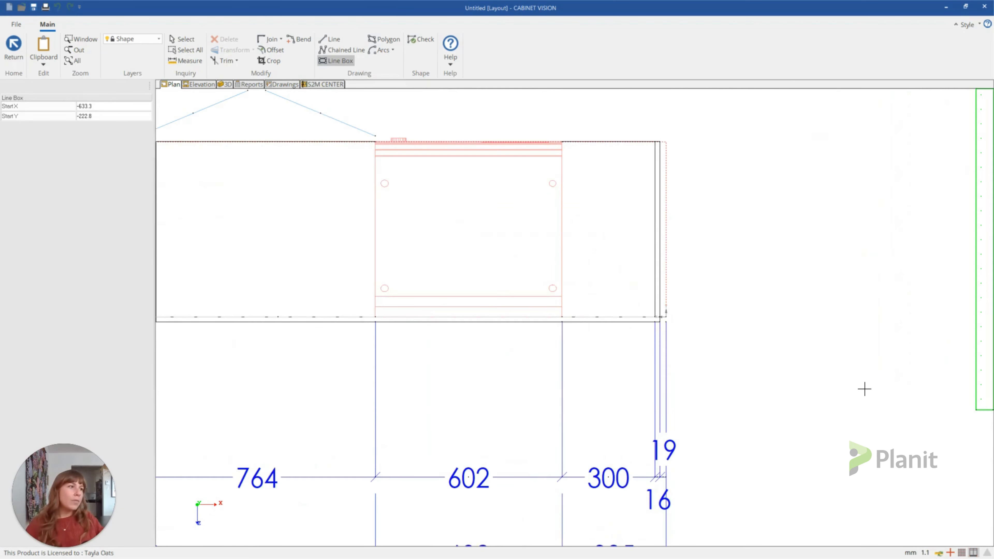
scroll(867, 403, down, 3)
scroll(747, 382, up, 5)
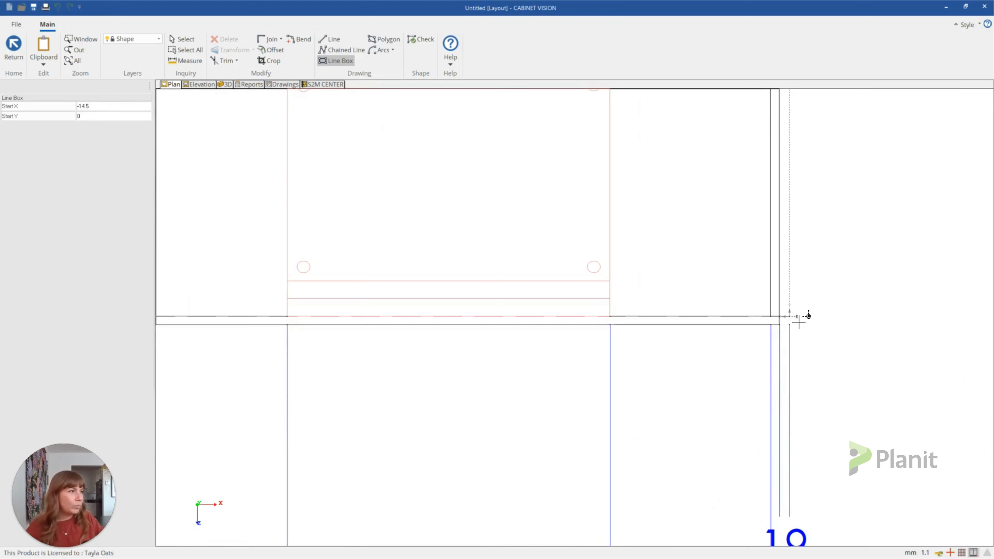
scroll(795, 320, down, 5)
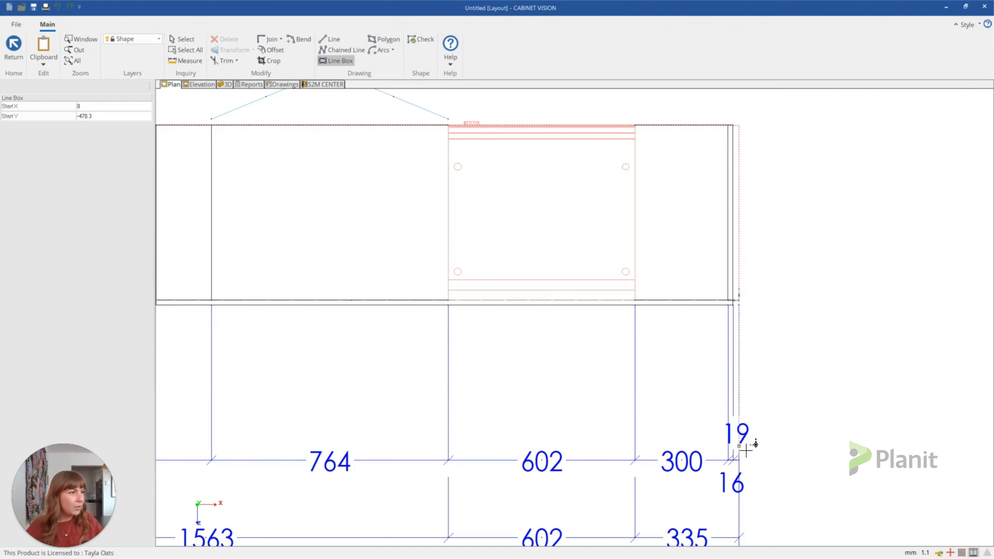
click(746, 306)
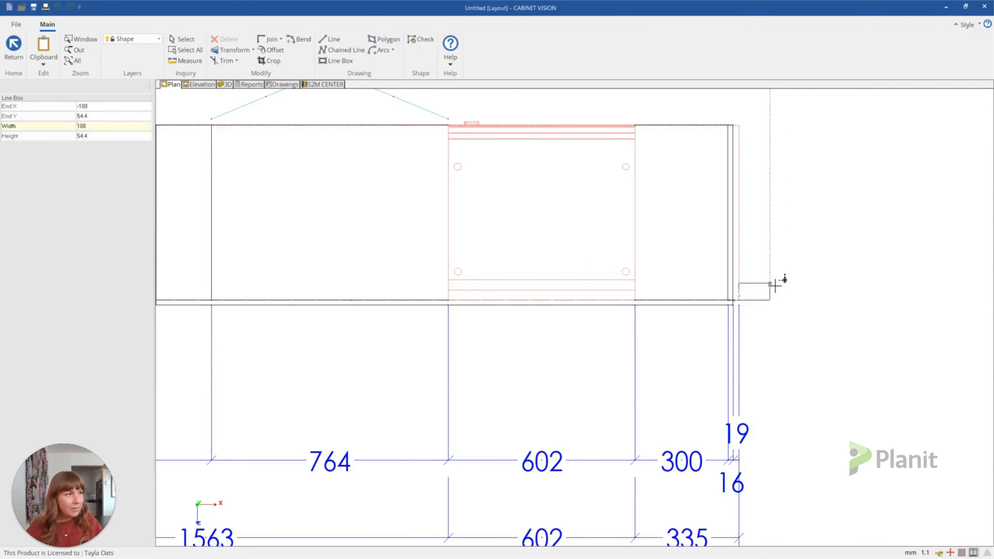
scroll(798, 315, down, 3)
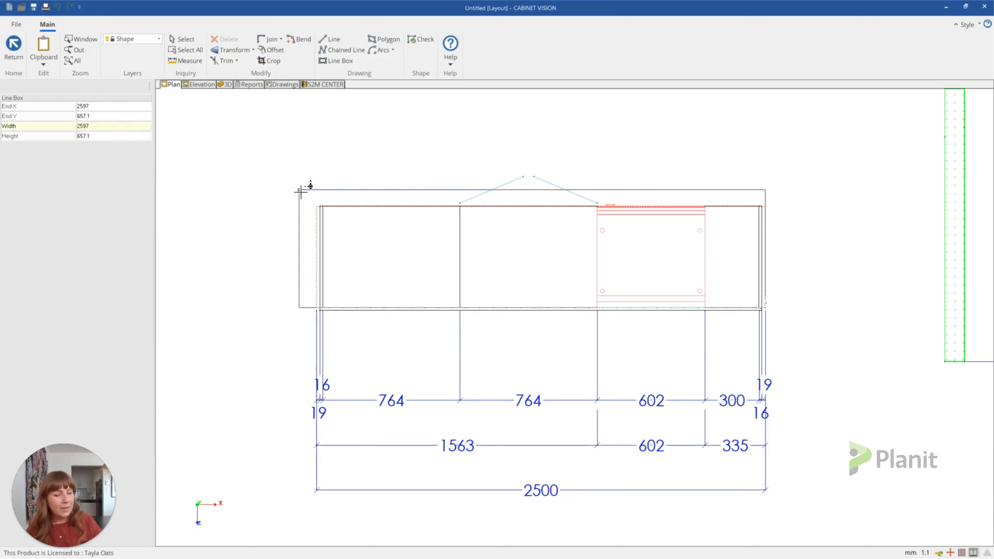
text(2500)
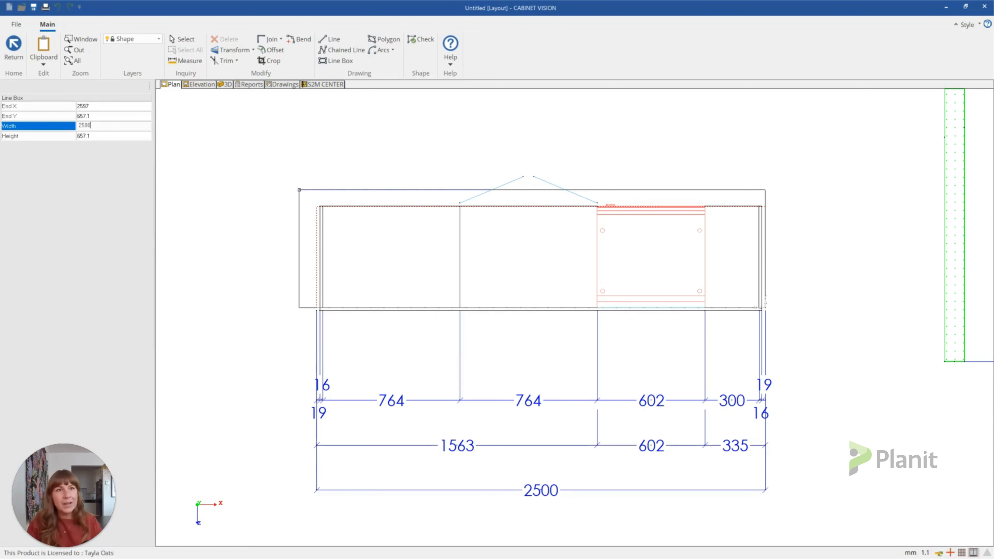
key(Tab)
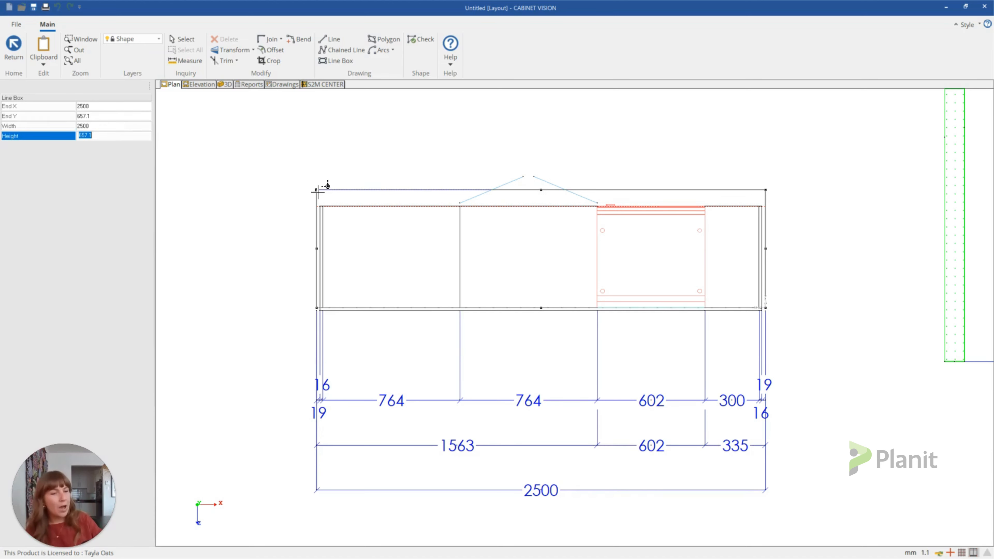
text(600)
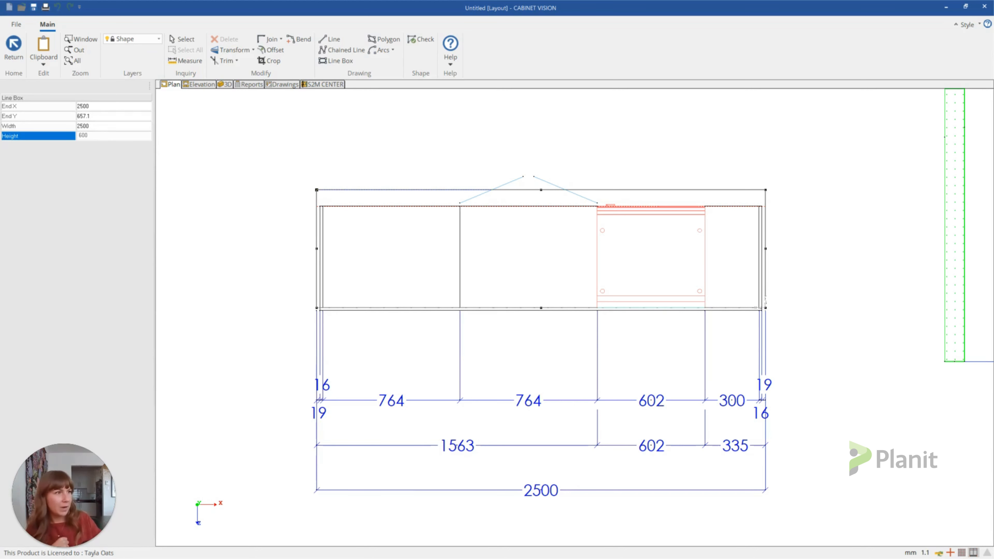
key(Return)
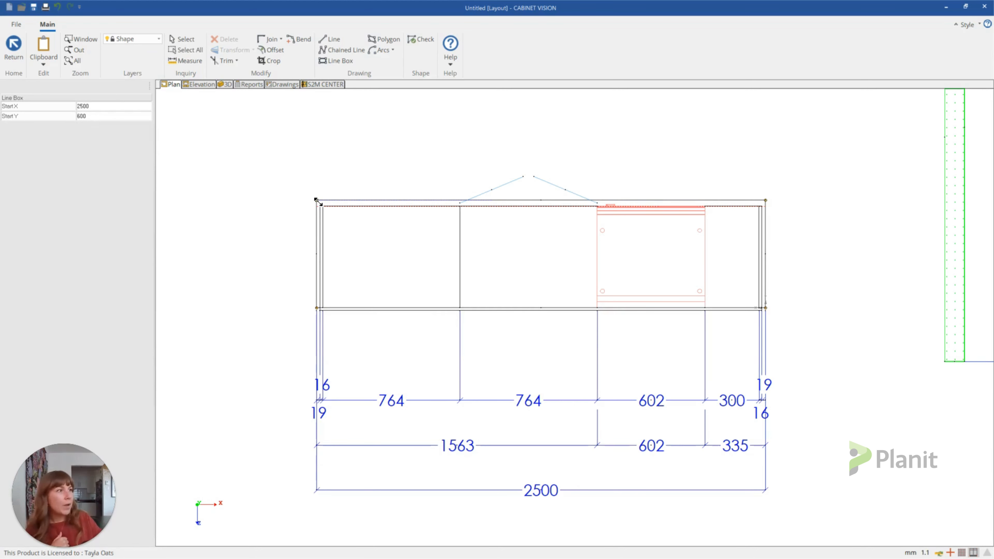
Offset the island top's long back-panel edge outward by 300 mm to form an overhang
click(187, 43)
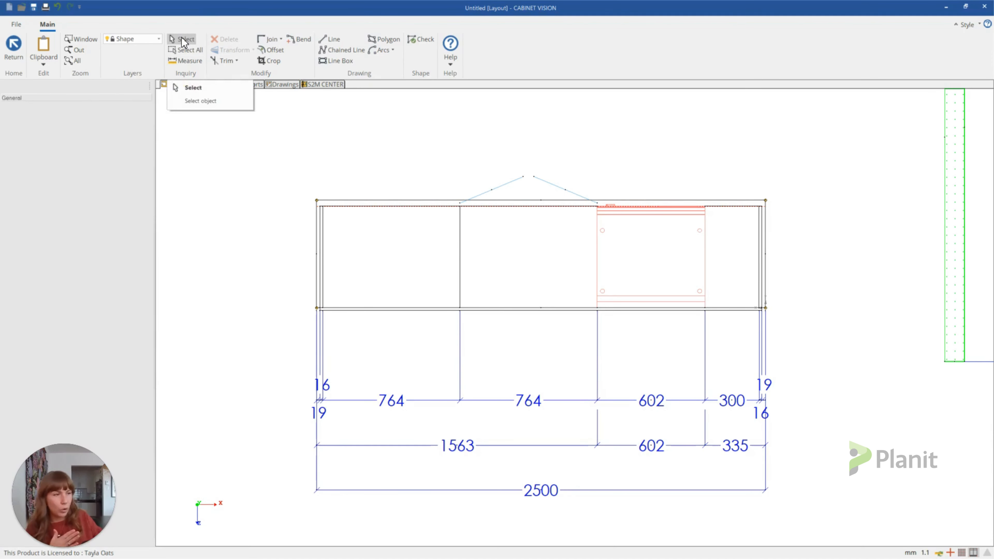
click(535, 310)
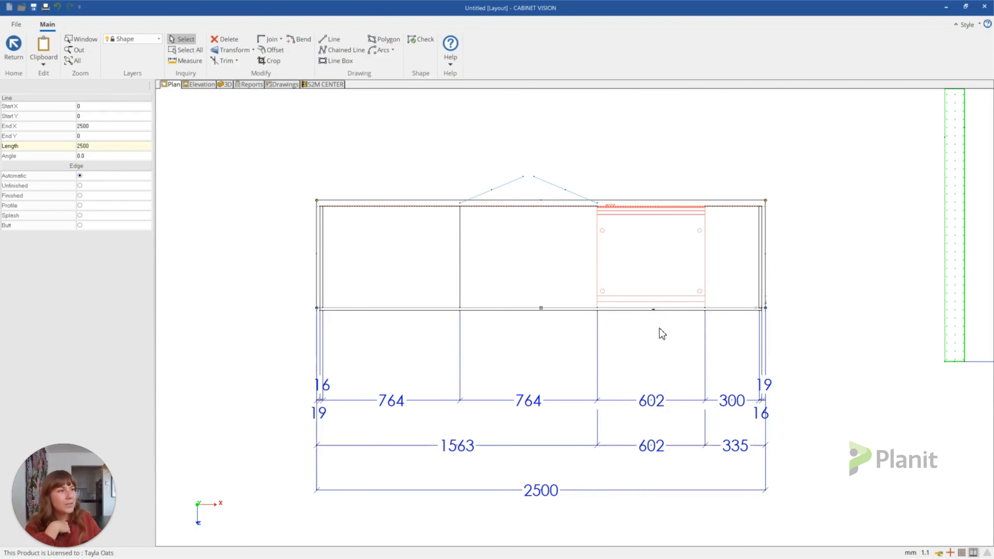
scroll(659, 327, up, 2)
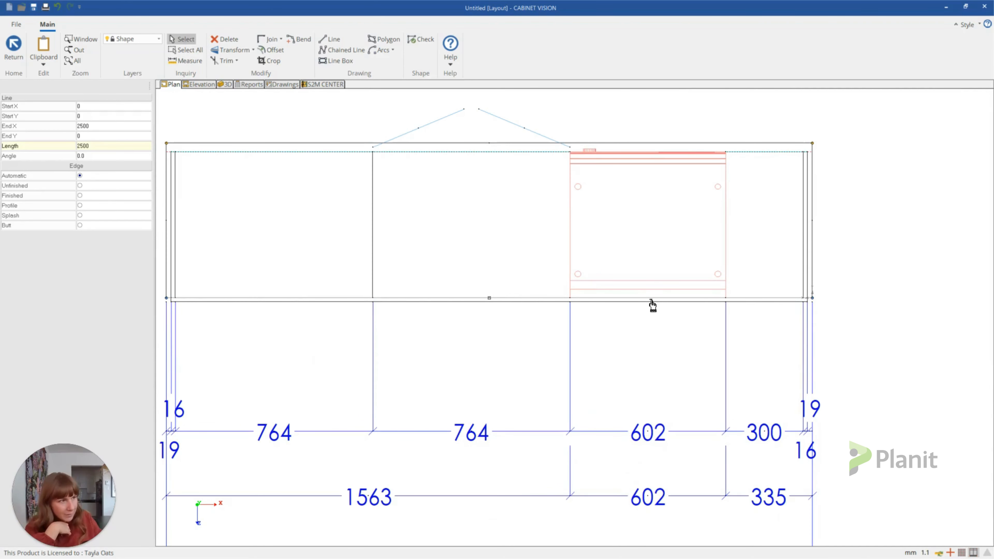
drag(651, 299, 653, 388)
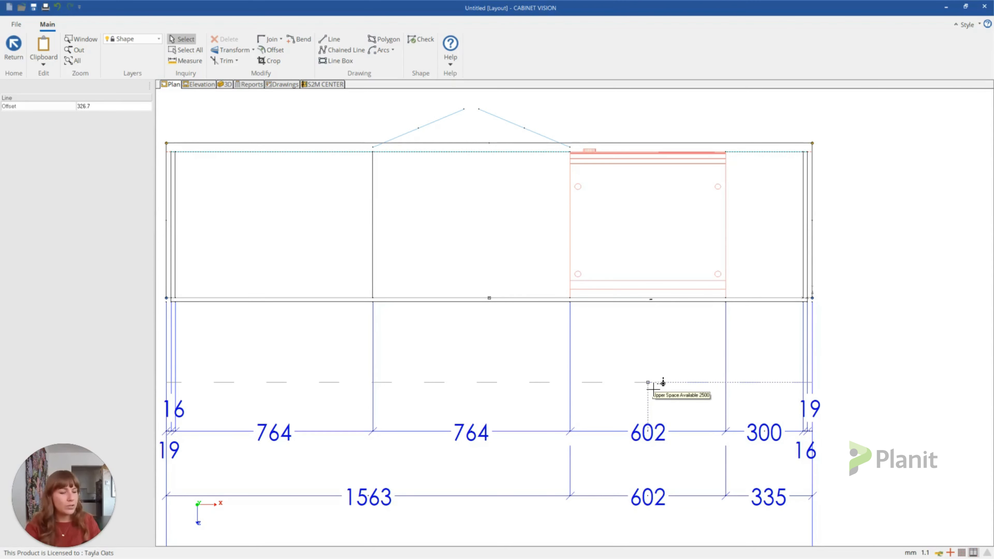
text(300)
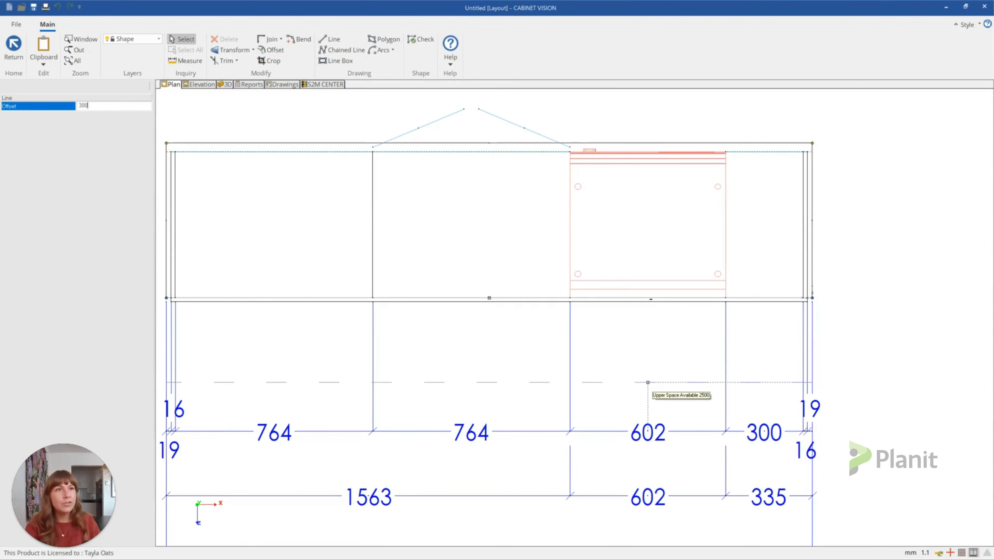
key(Return)
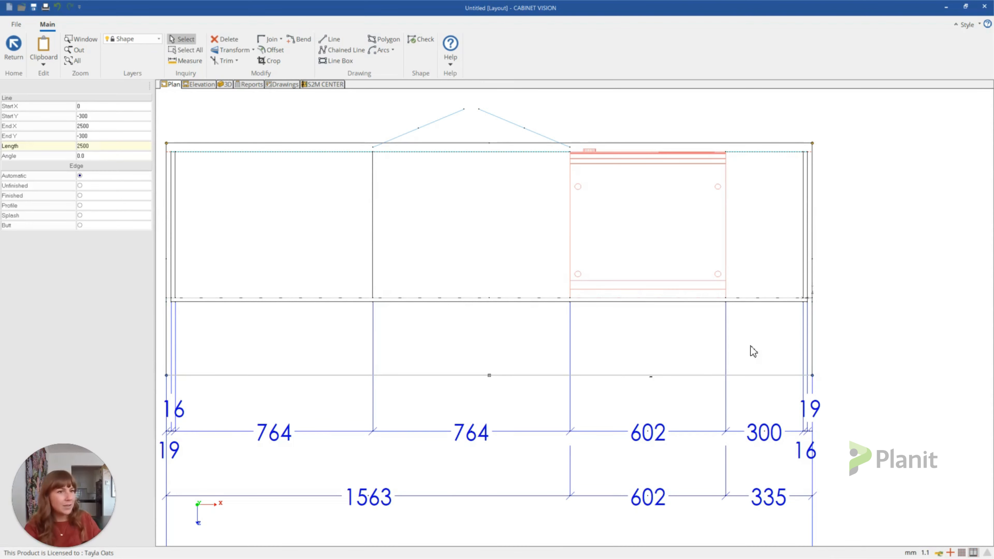
scroll(791, 430, down, 2)
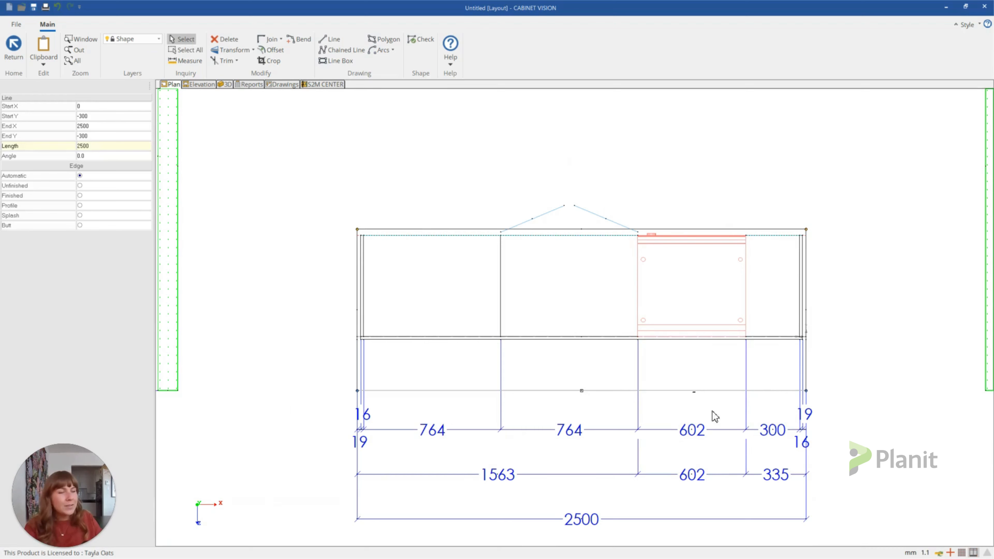
Check the edge settings on all four sides of the island top and save the new shape
click(359, 326)
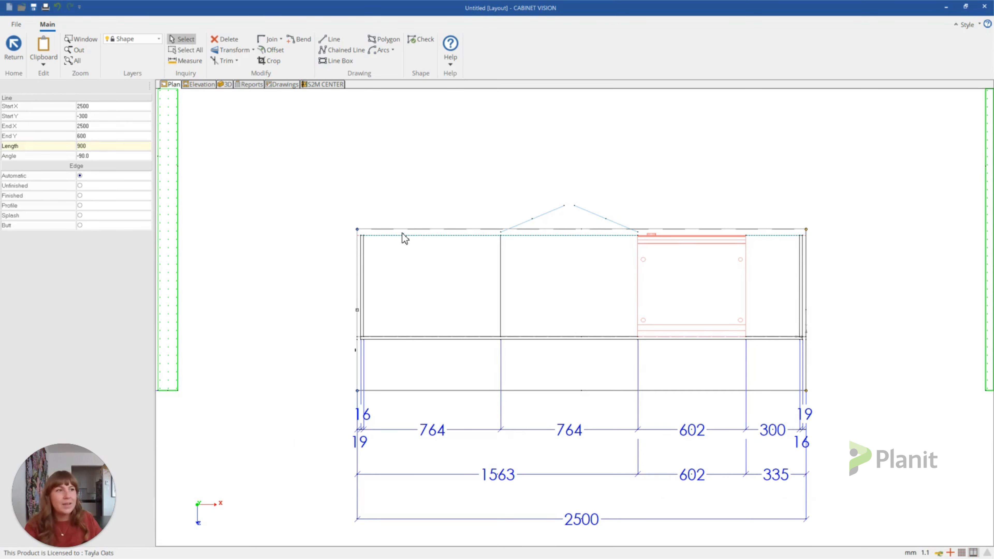
click(401, 230)
click(808, 282)
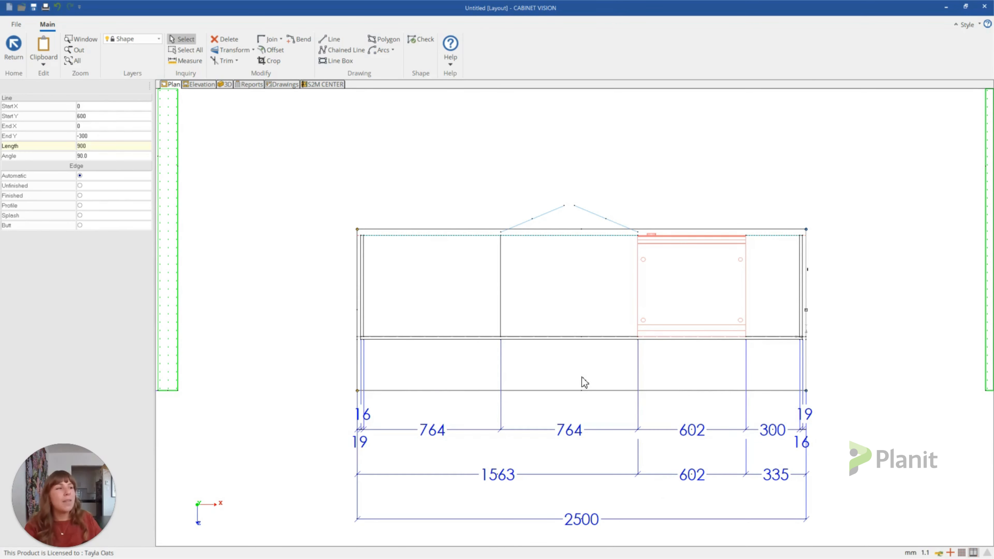
click(554, 389)
click(357, 293)
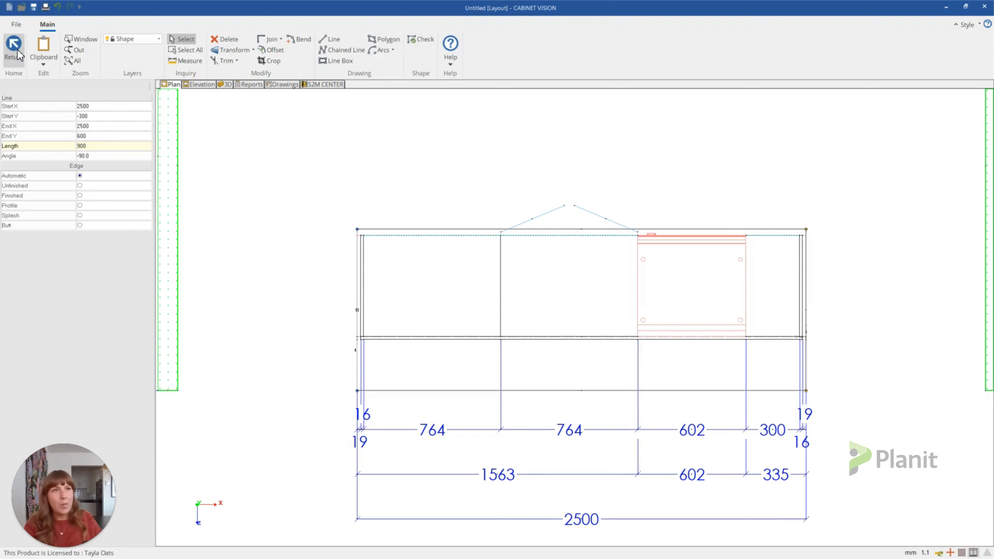
click(16, 51)
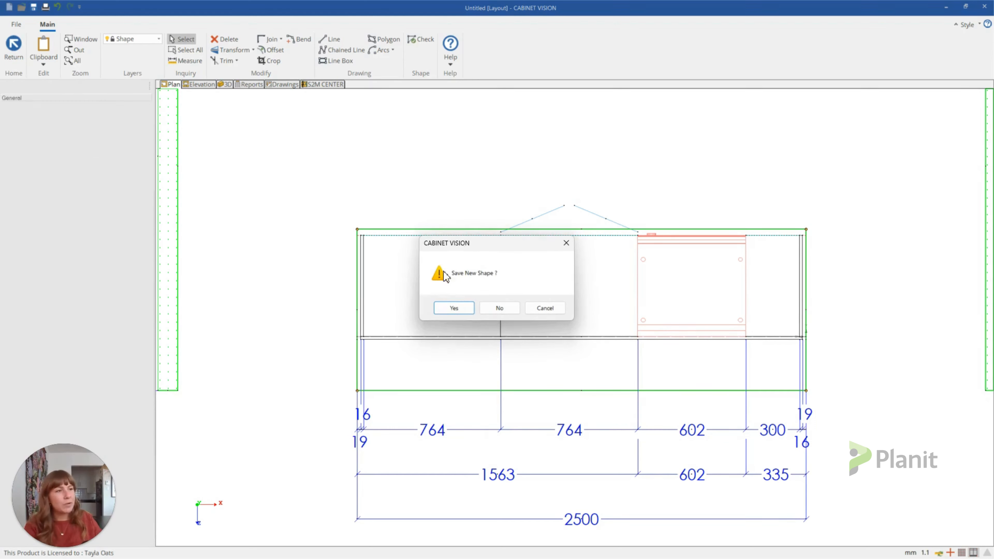
click(463, 310)
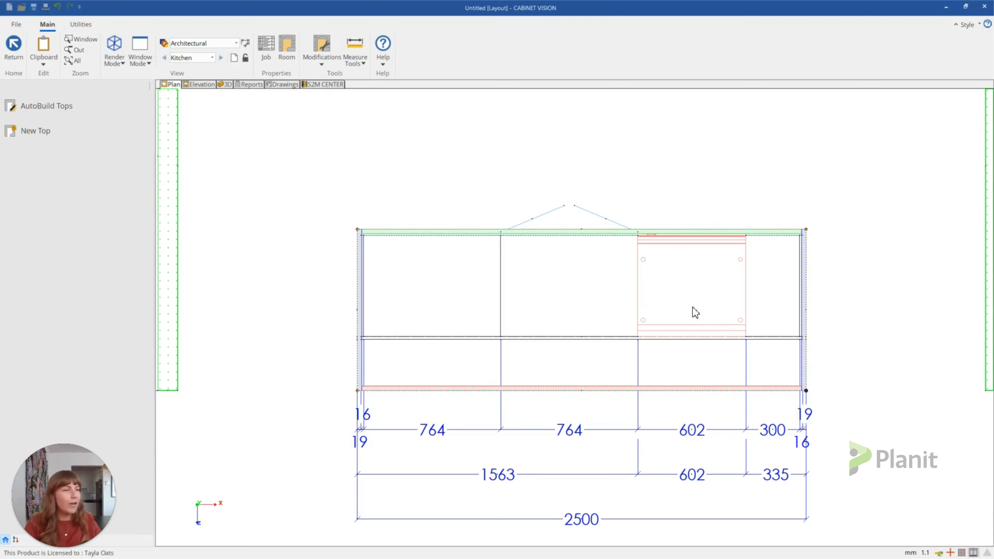
Reopen the island top's shape, set its long overhang edge to Profile, and save the shape
right_click(536, 279)
click(494, 313)
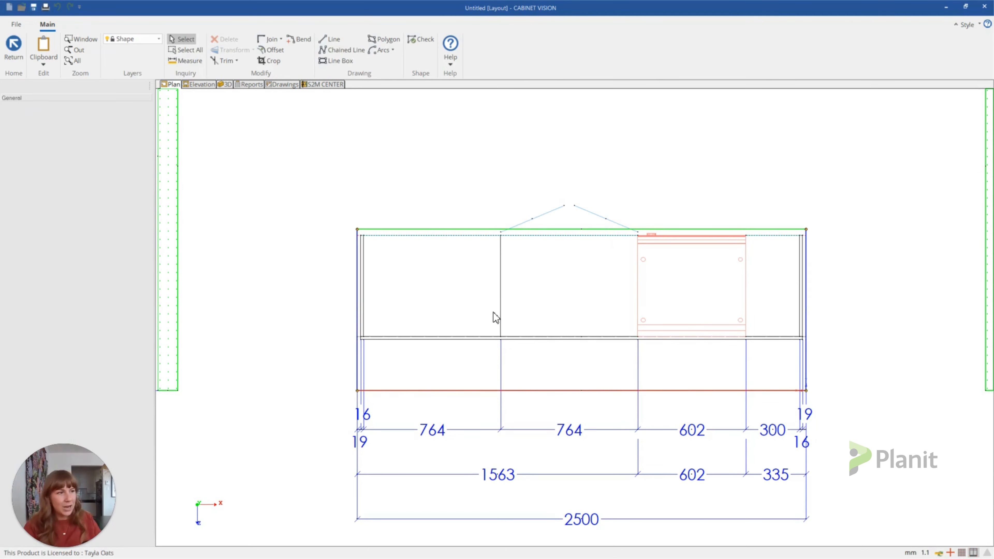
click(489, 391)
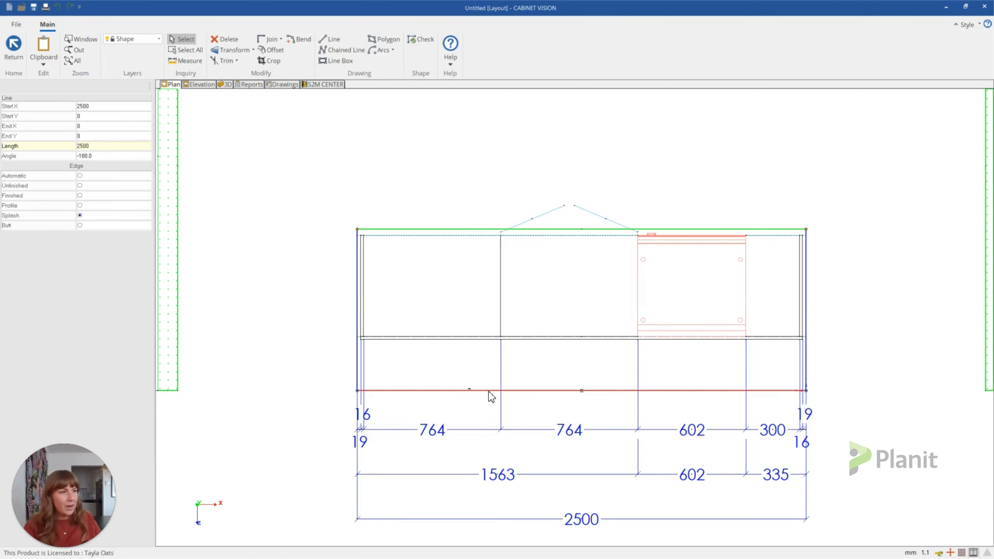
click(89, 205)
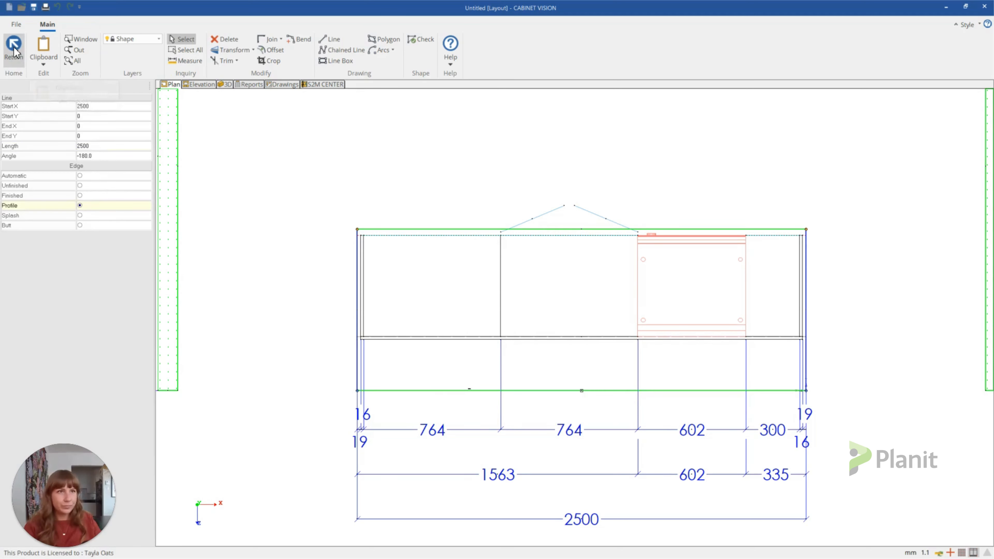
click(13, 49)
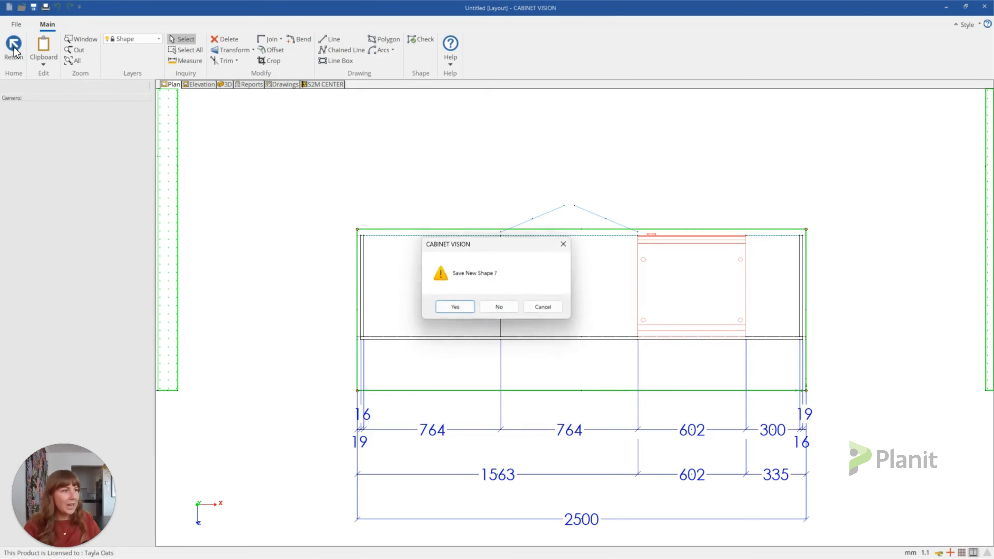
click(454, 308)
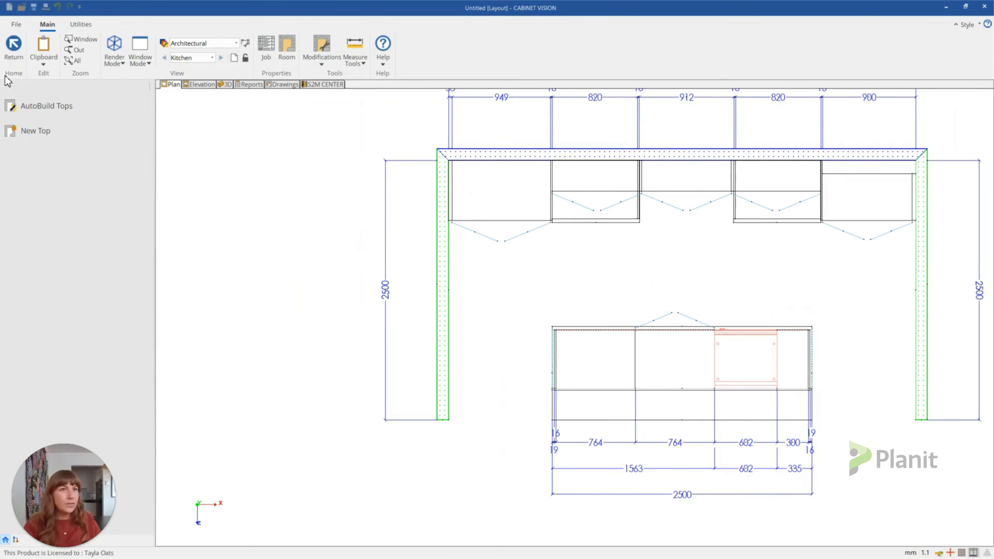
Leave the benchtop tools, check the finished tops in 3D and go back to the floor plan
click(13, 46)
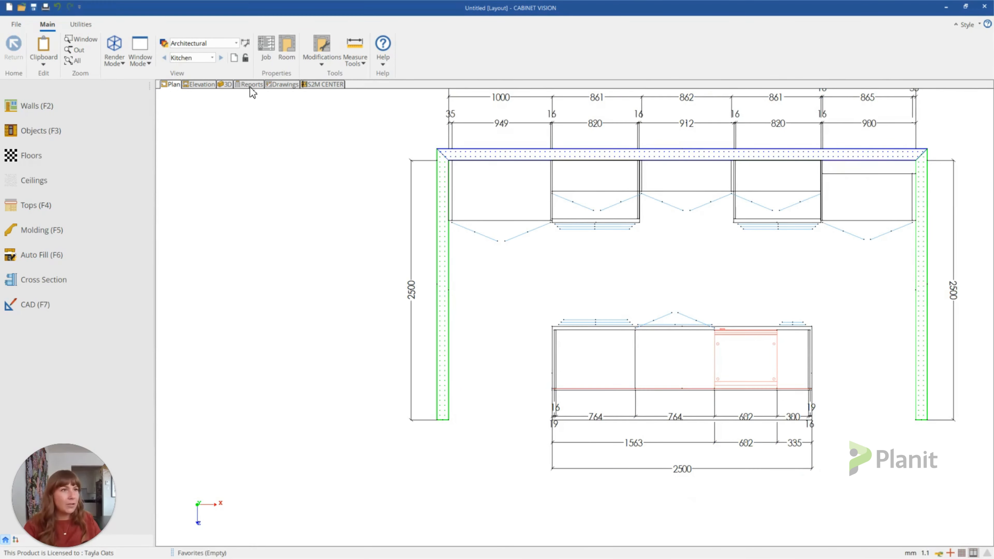
click(233, 84)
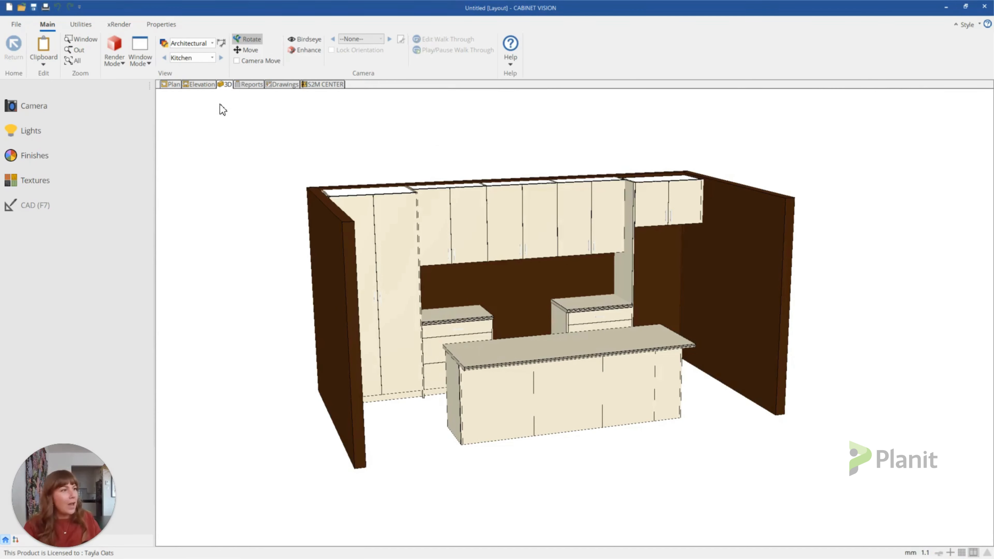
click(171, 84)
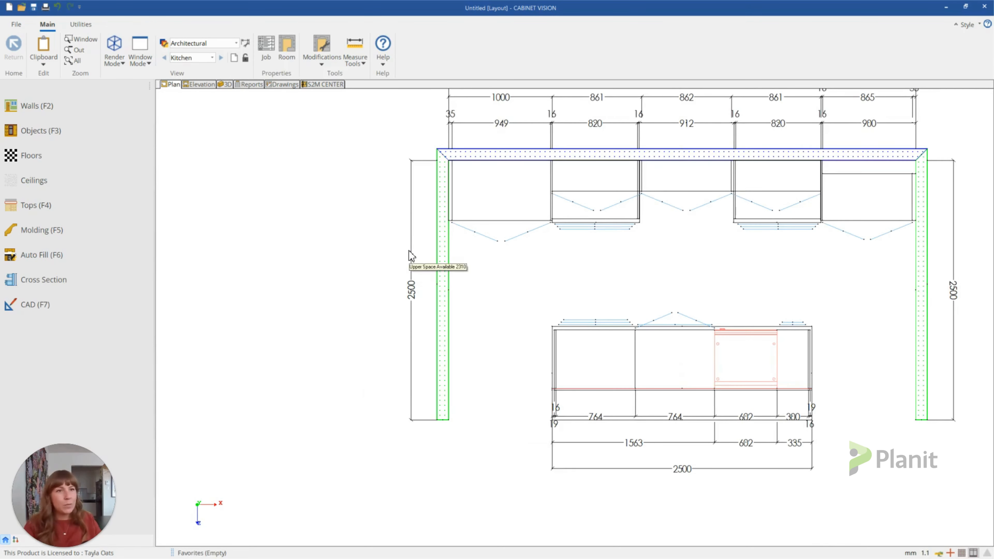
Select the tall two-door cabinet at the end of the back wall and show that wall's elevation
mouse_move(567, 282)
middle_down()
mouse_move(474, 314)
mouse_move(469, 347)
middle_up()
middle_drag(594, 359, 540, 329)
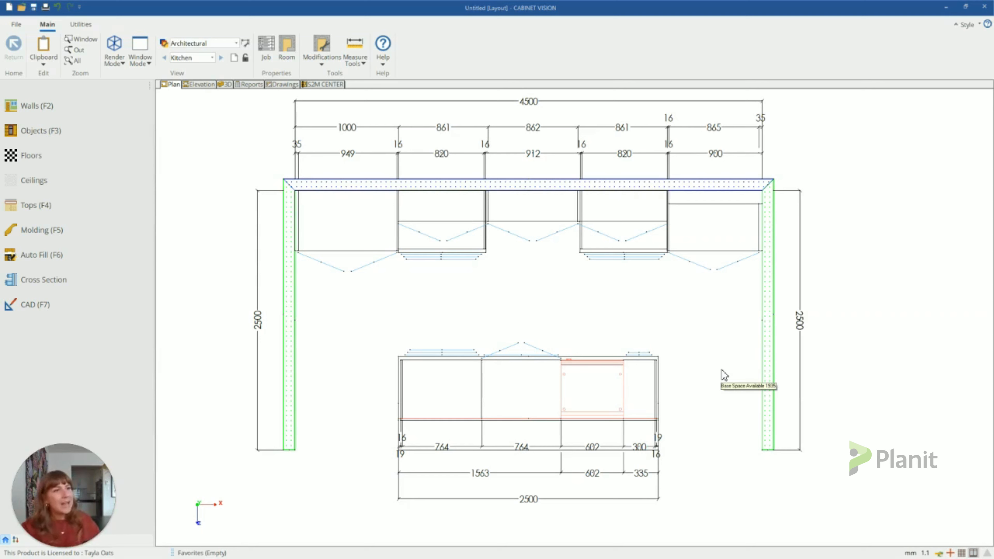
click(363, 234)
click(200, 84)
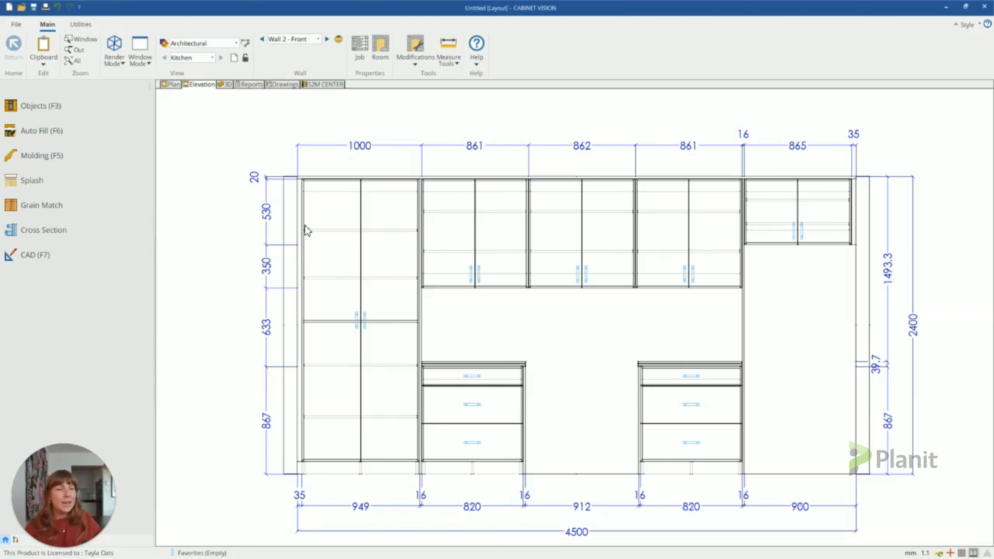
click(352, 265)
right_click(349, 259)
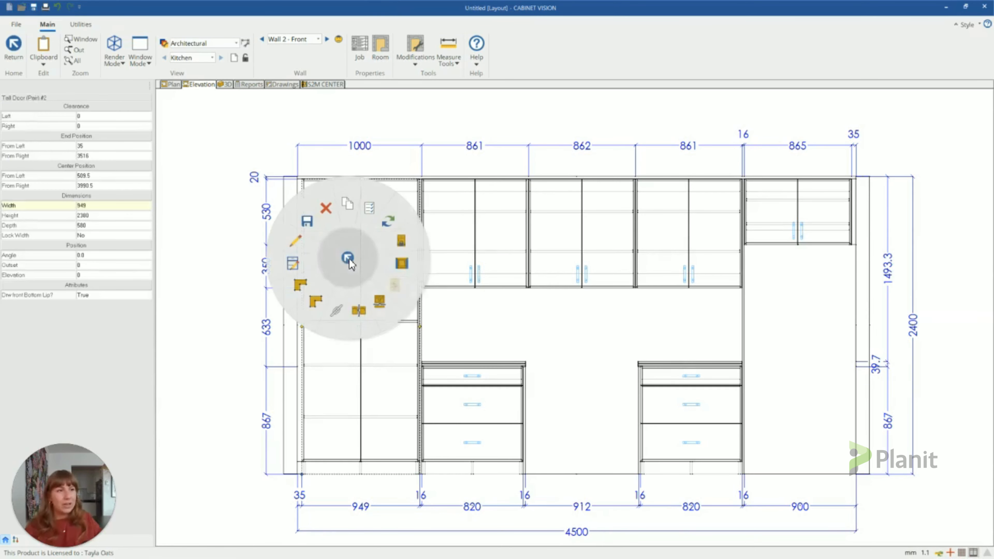
click(304, 258)
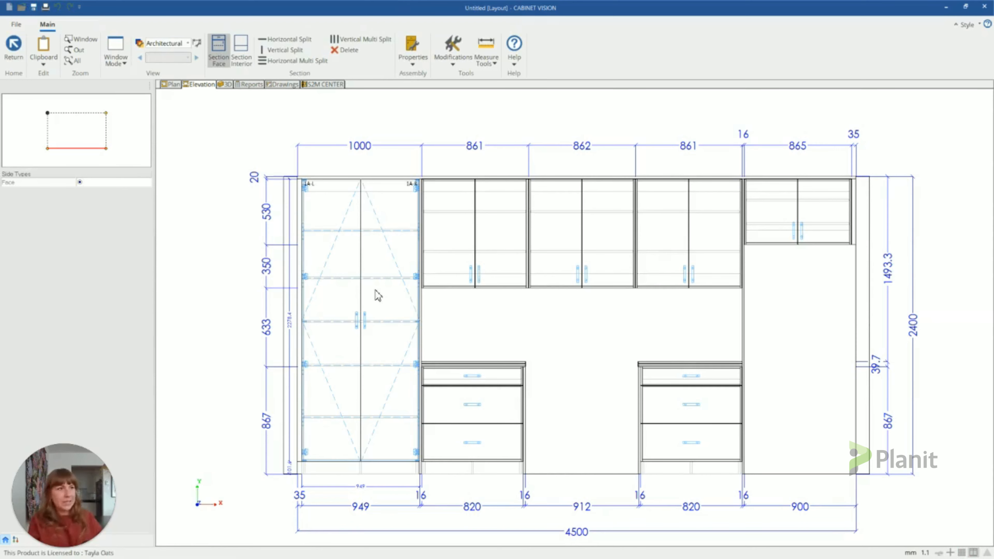
key(Escape)
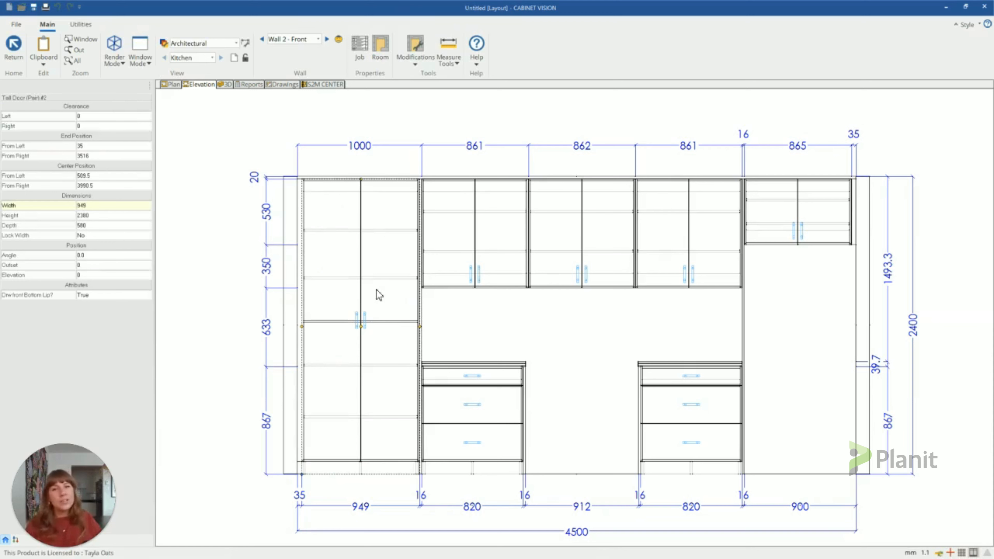
Open the tall two-door cabinet at assembly level, look through its section, face, end, 3D and report views, and return to the wall elevation
double_click(379, 294)
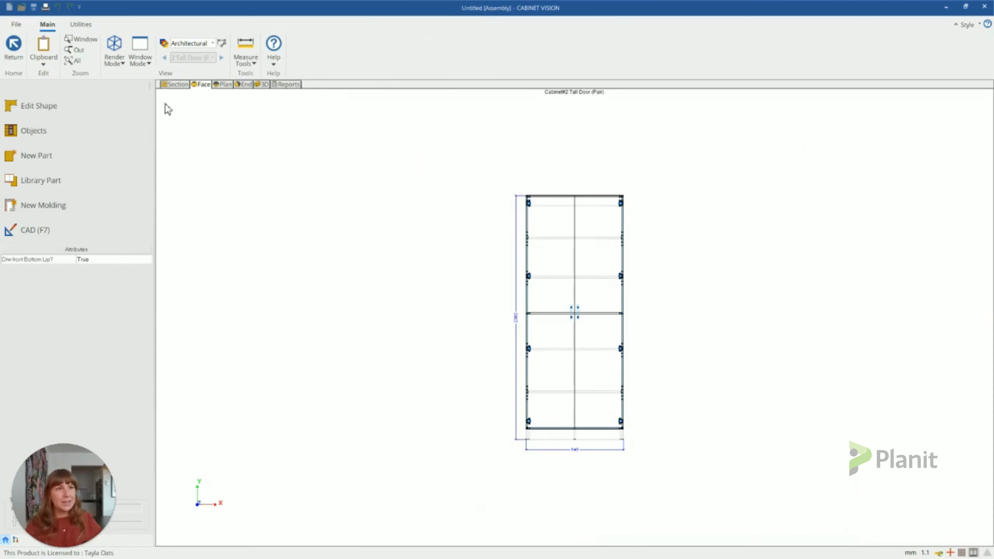
click(175, 85)
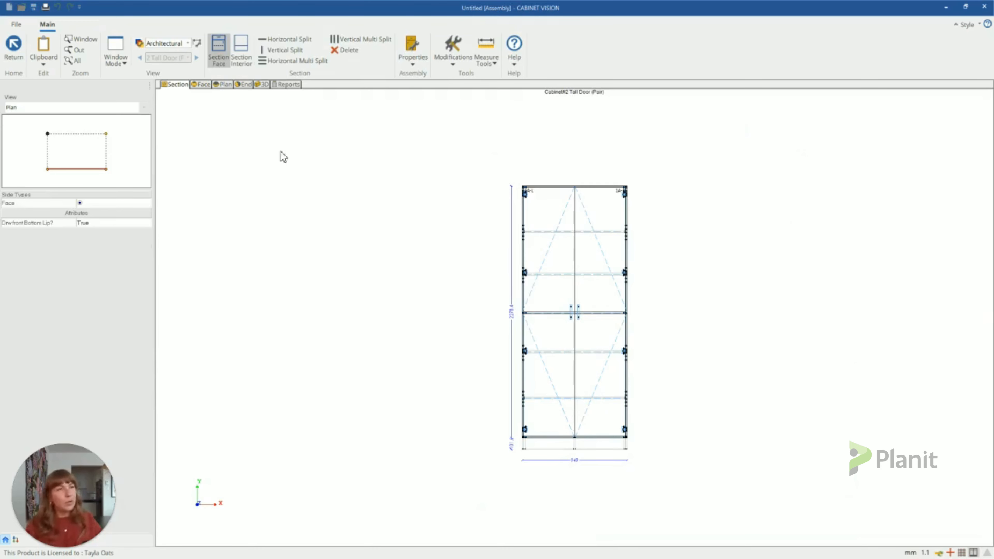
click(218, 85)
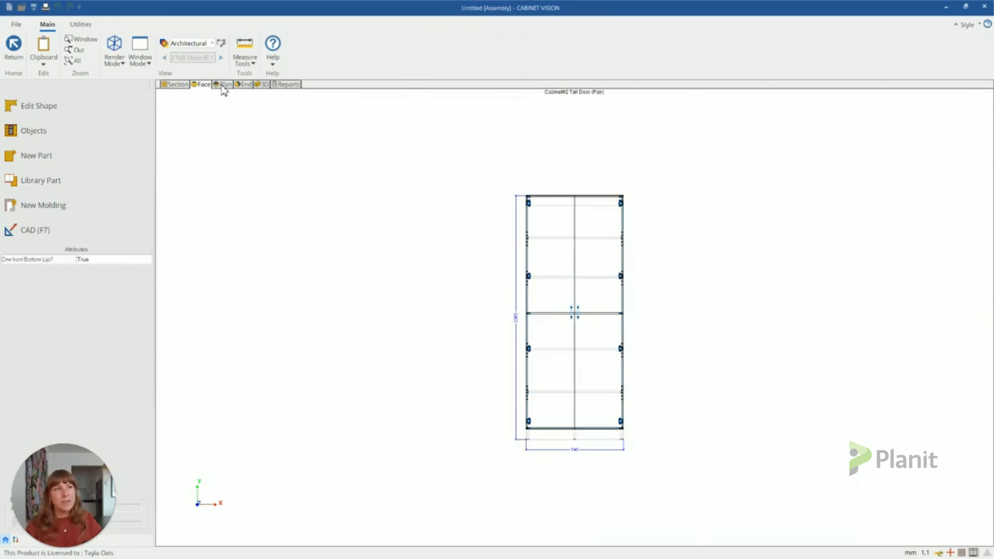
click(245, 84)
click(262, 85)
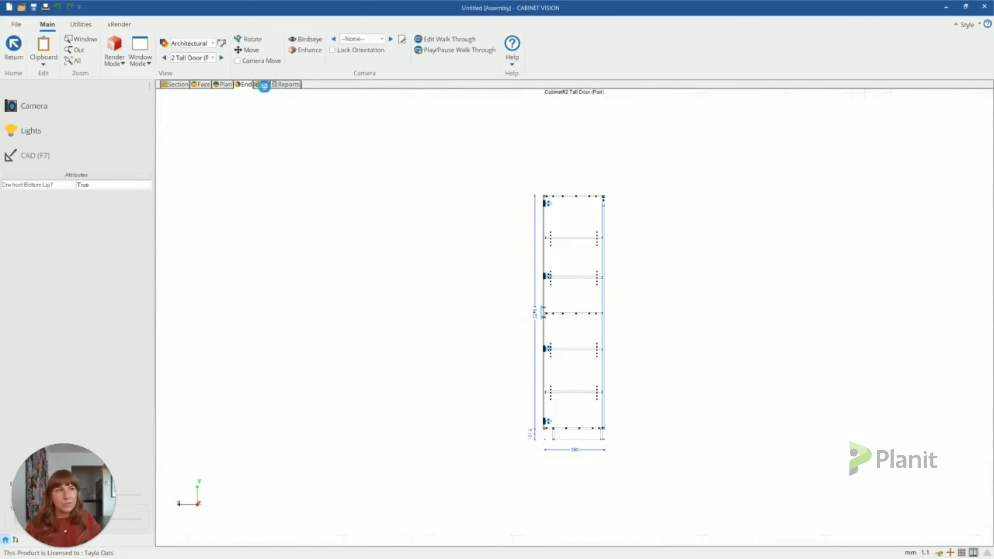
click(283, 85)
click(176, 85)
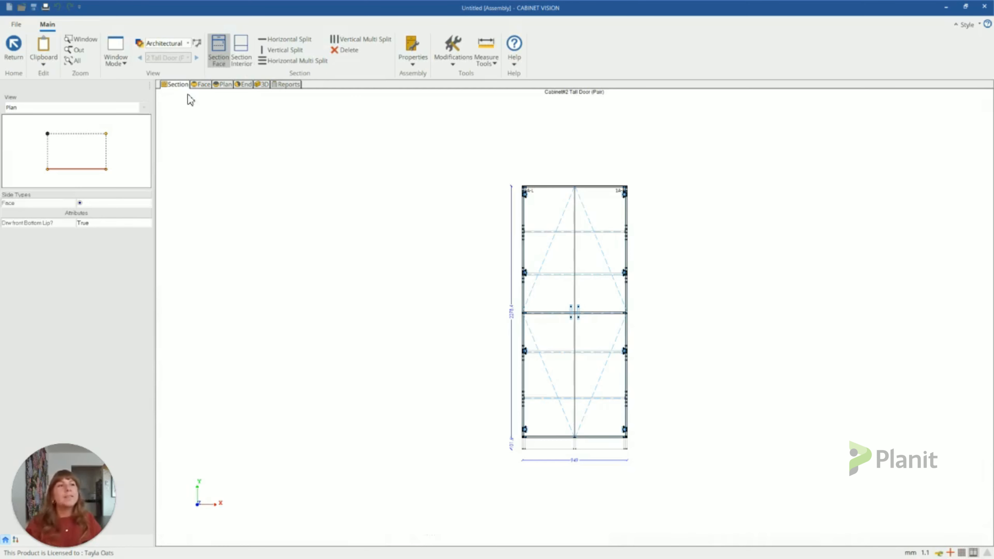
click(15, 54)
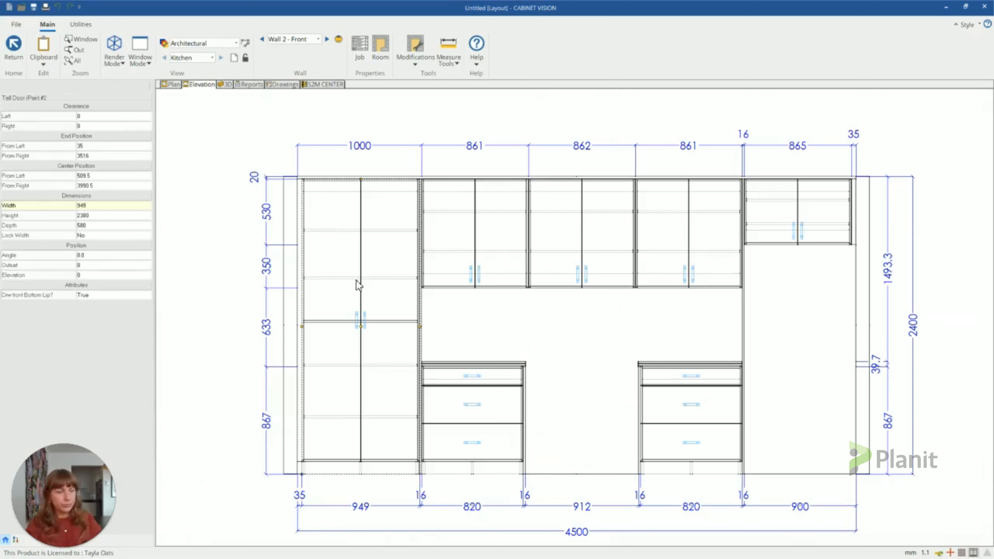
Open the tall cabinet's section layout within the elevation, inspect its pair-door face and switch to the interior sections
right_click(359, 286)
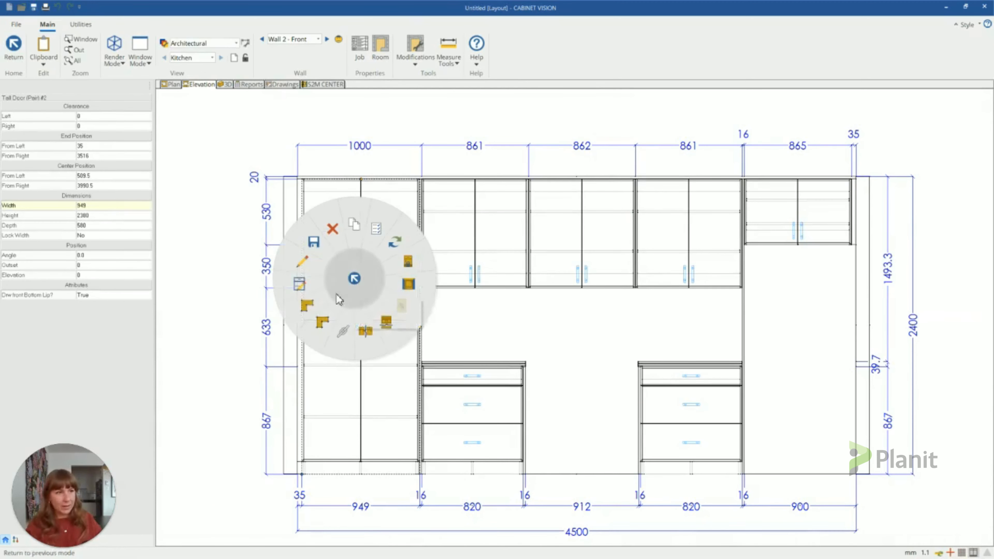
click(298, 285)
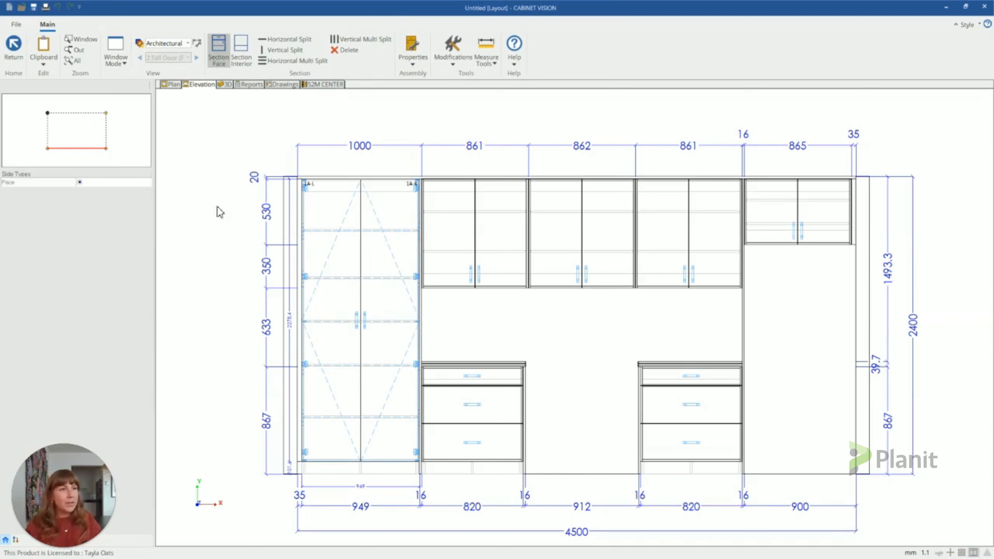
click(226, 61)
click(378, 318)
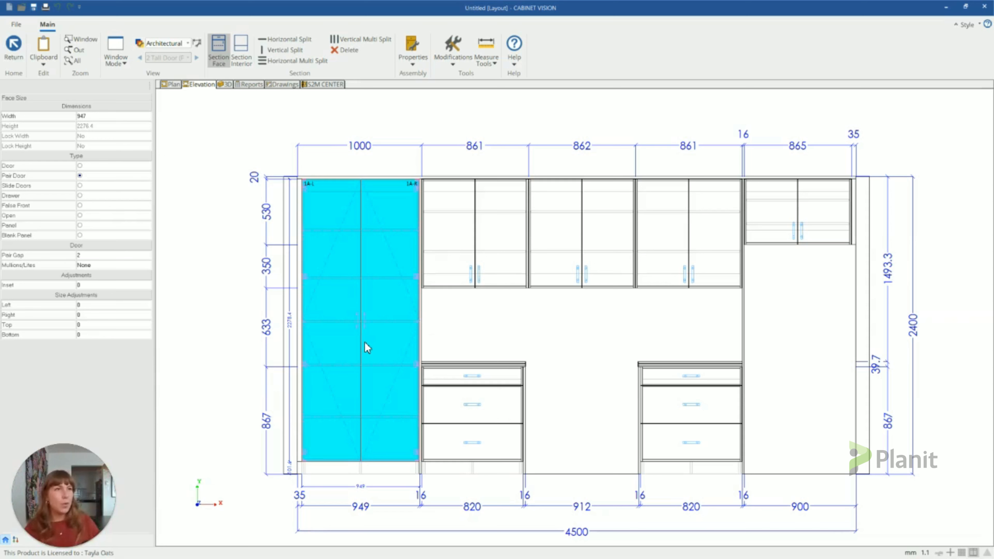
click(241, 58)
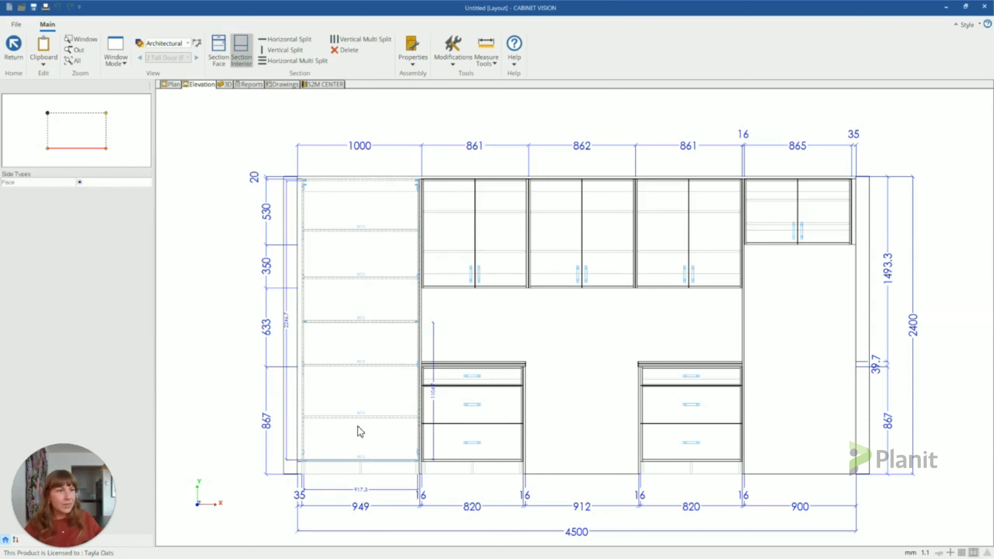
Check the shelf types in the tall cabinet's lower half and delete the lowest adjustable shelf
click(362, 417)
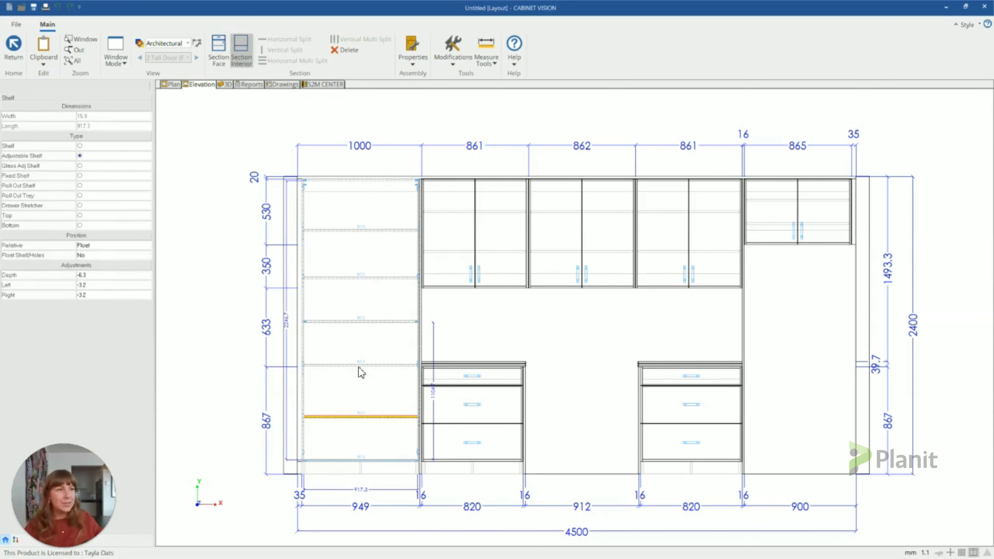
click(360, 364)
click(360, 322)
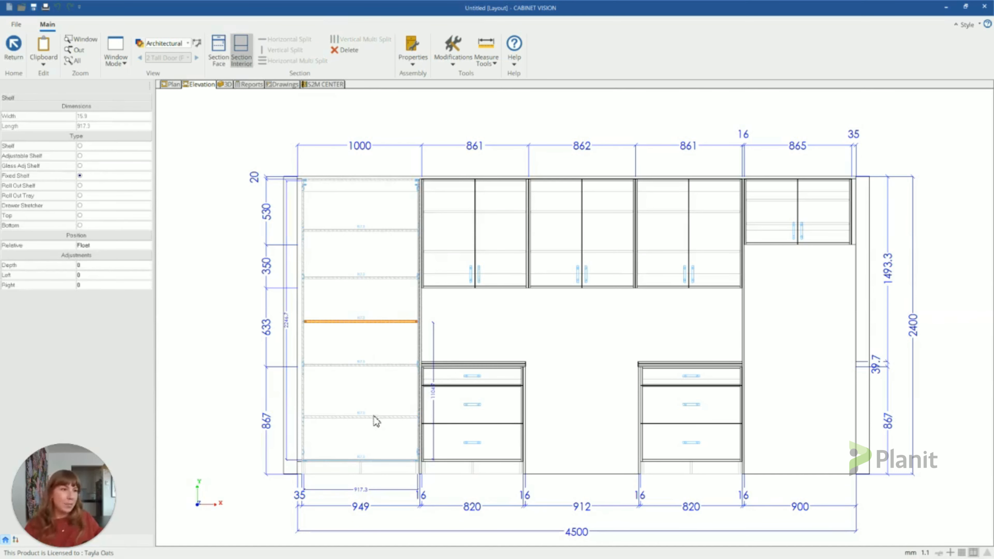
click(386, 366)
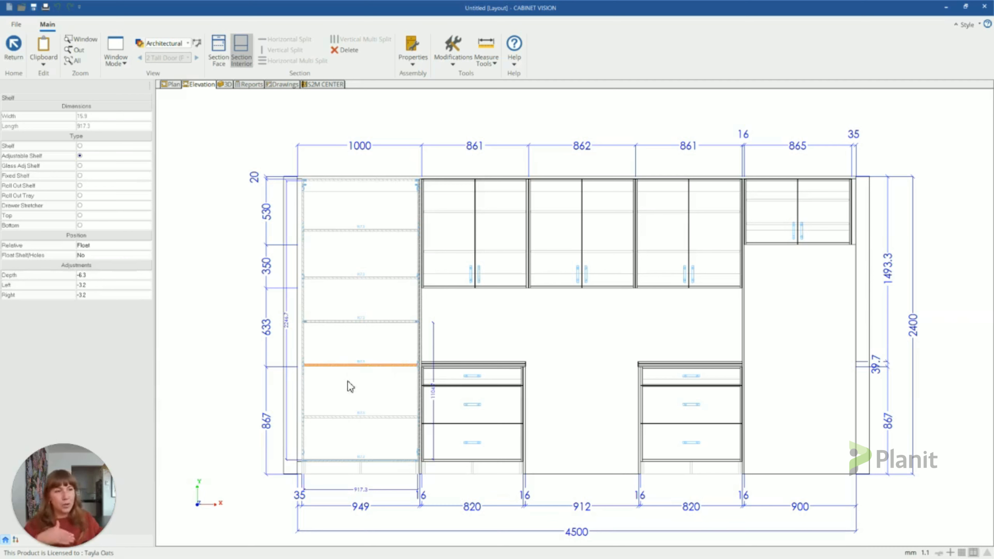
click(383, 417)
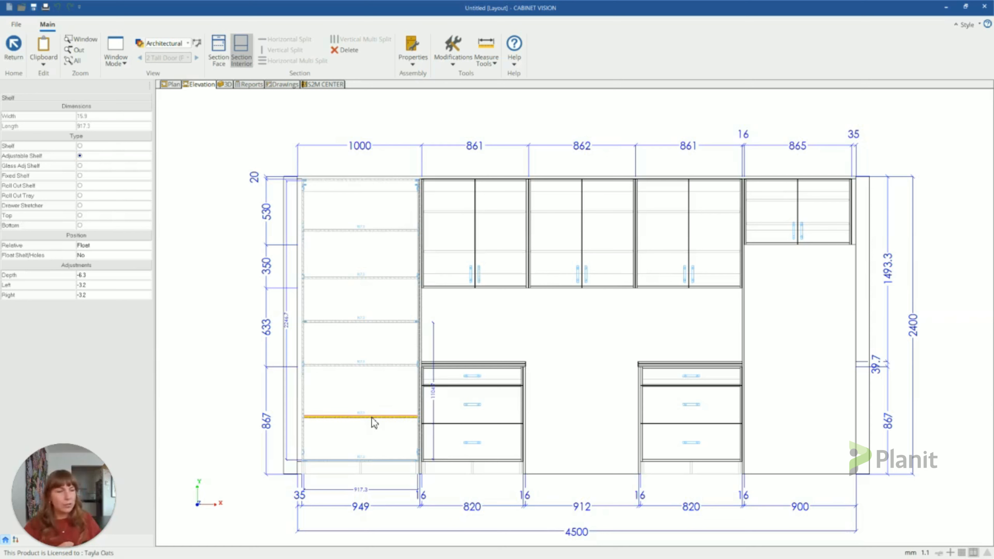
key(Delete)
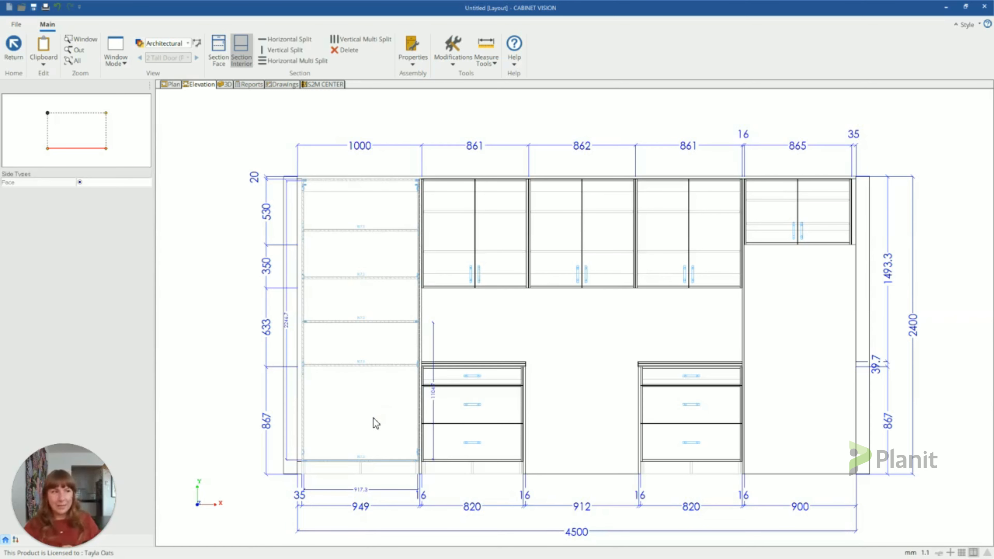
Split the tall cabinet's bottom interior opening horizontally into 4 equal openings separated by roll outs
click(377, 435)
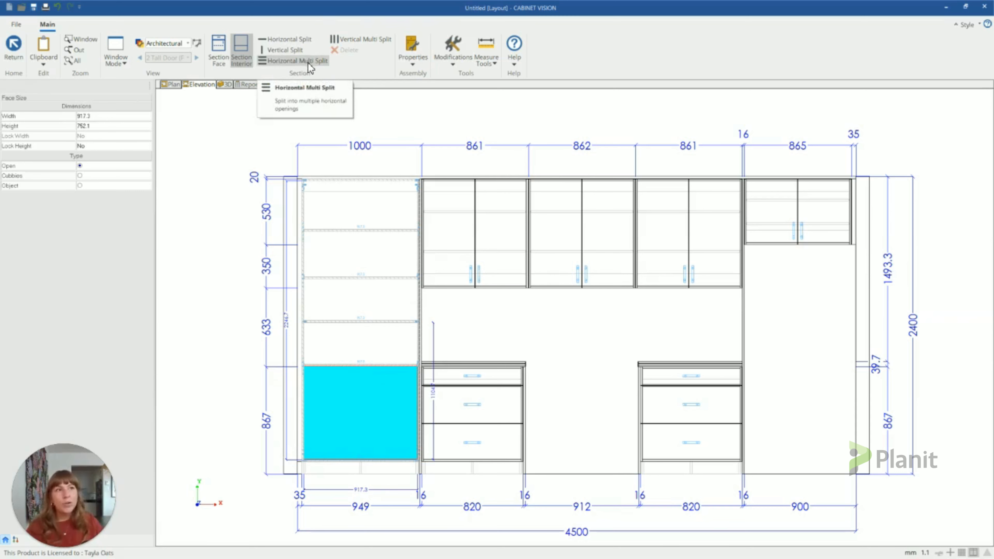
click(323, 63)
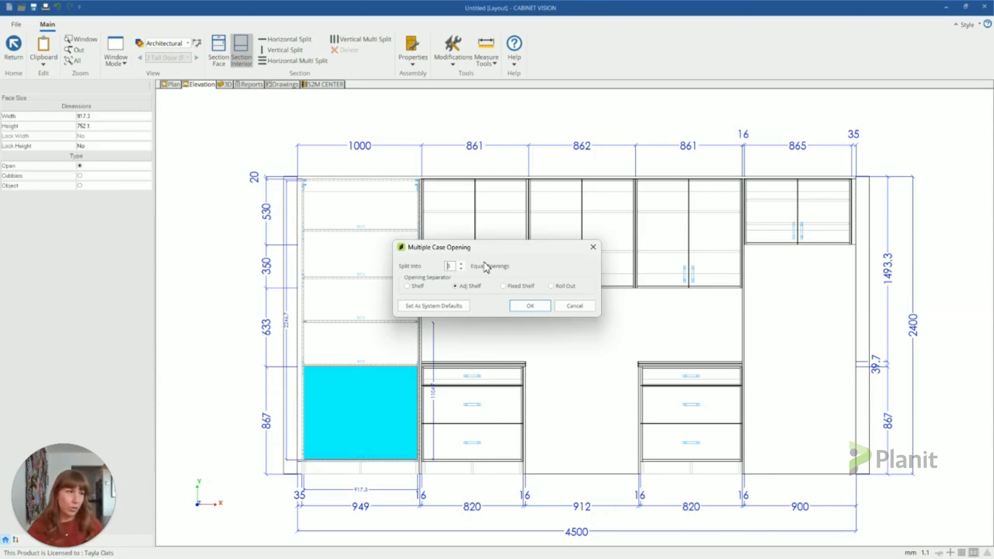
click(461, 264)
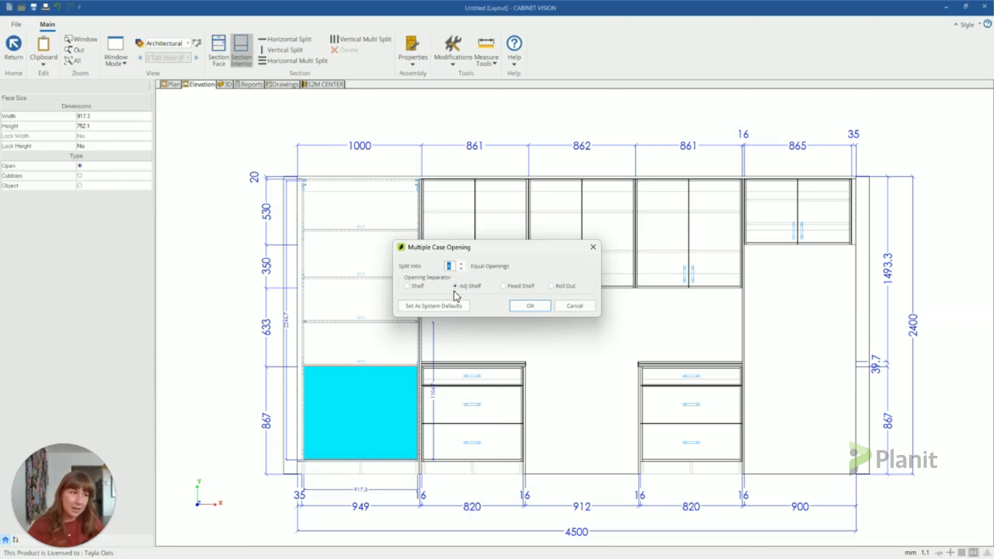
click(564, 288)
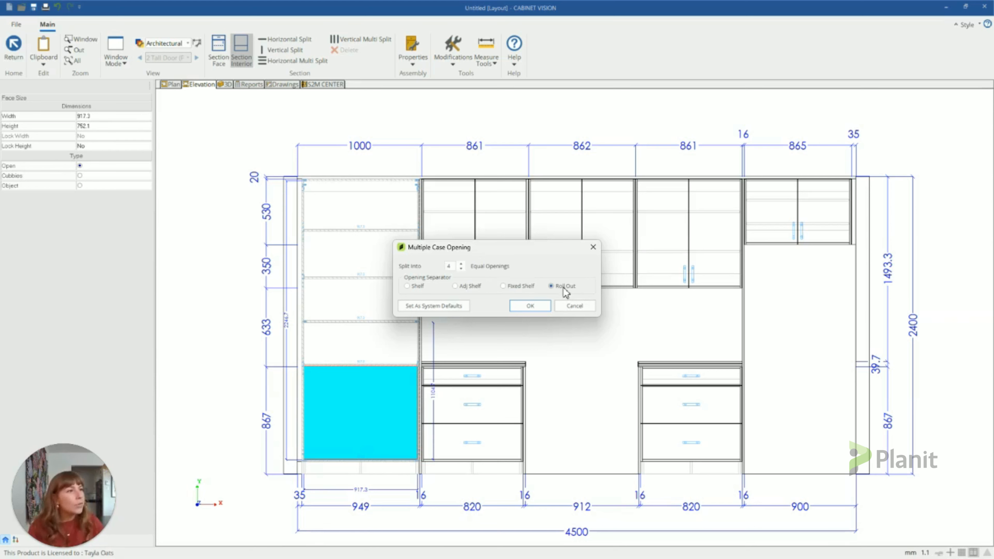
click(536, 306)
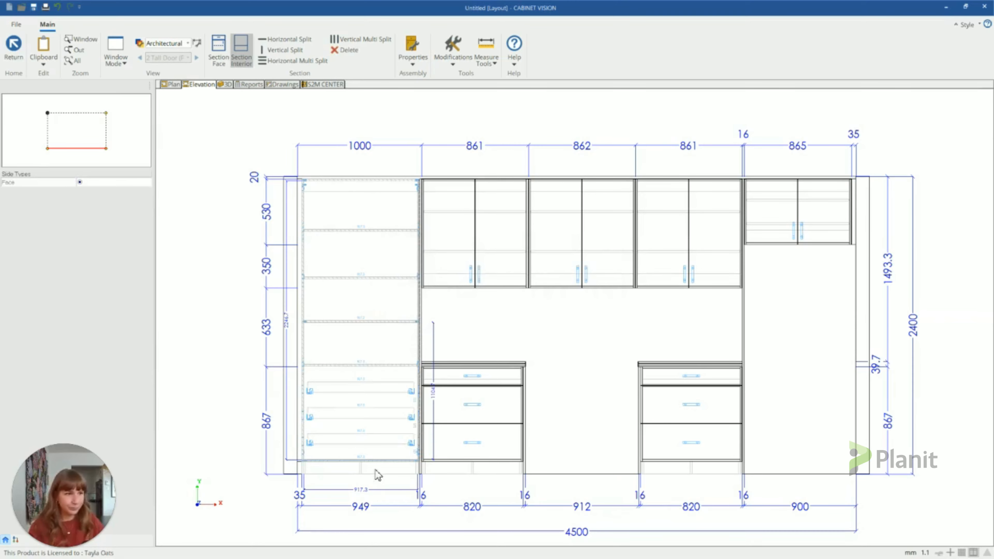
Set the opening beneath the lowest roll out to a height of 20 mm and lock that height
scroll(366, 464, up, 4)
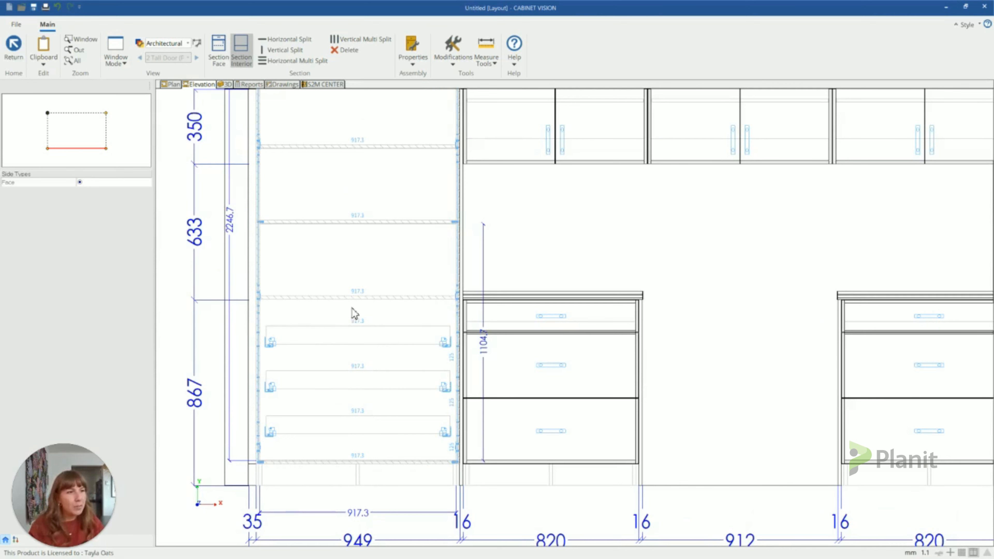
click(348, 313)
drag(354, 403, 368, 450)
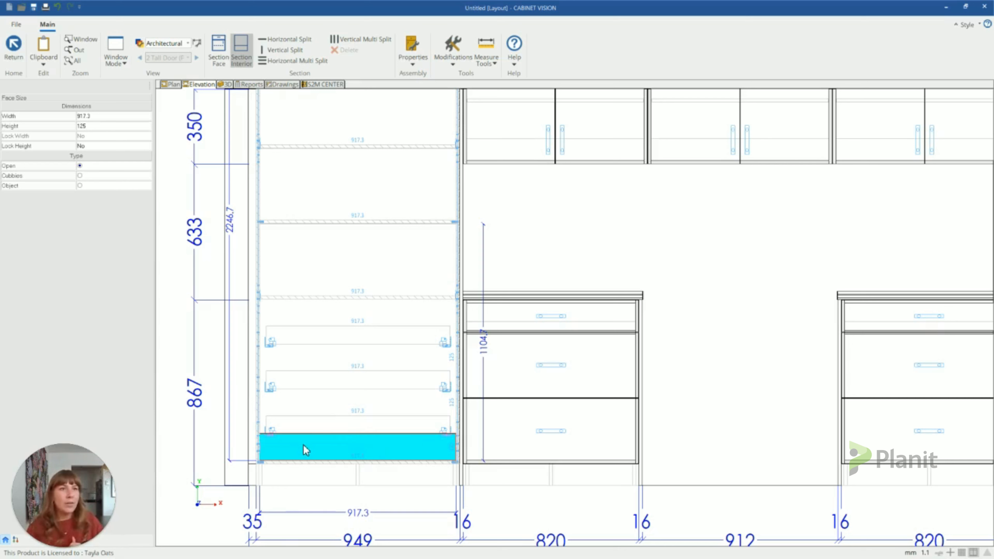
click(106, 127)
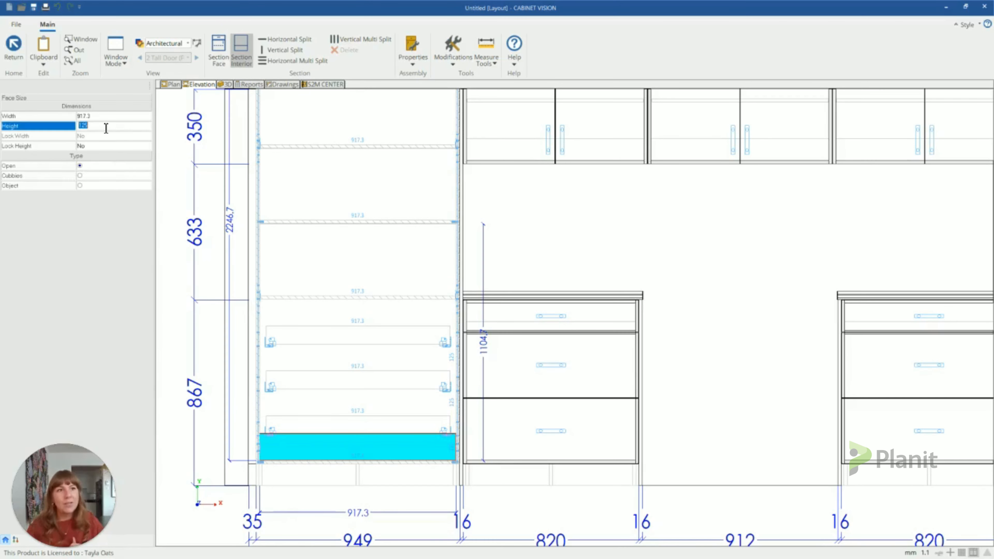
text(20)
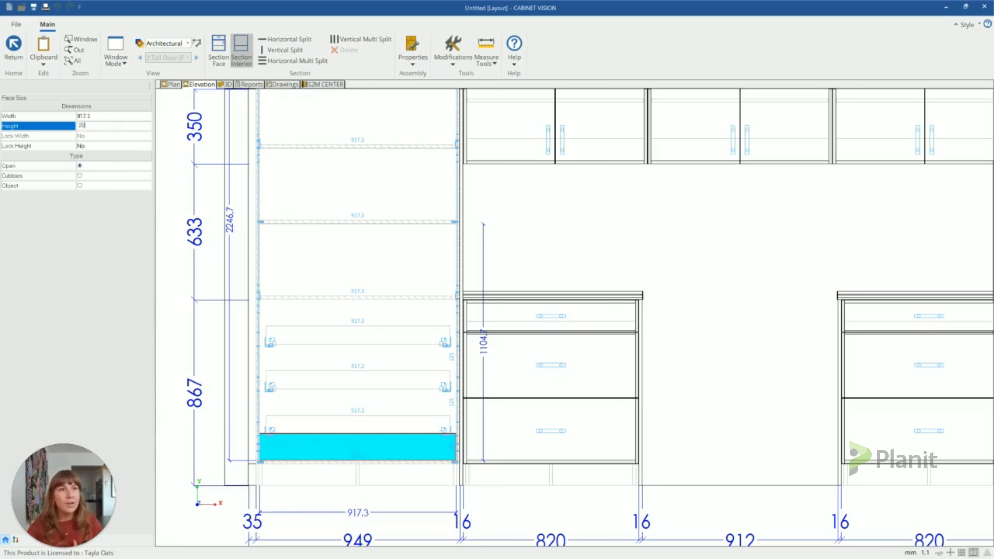
key(Return)
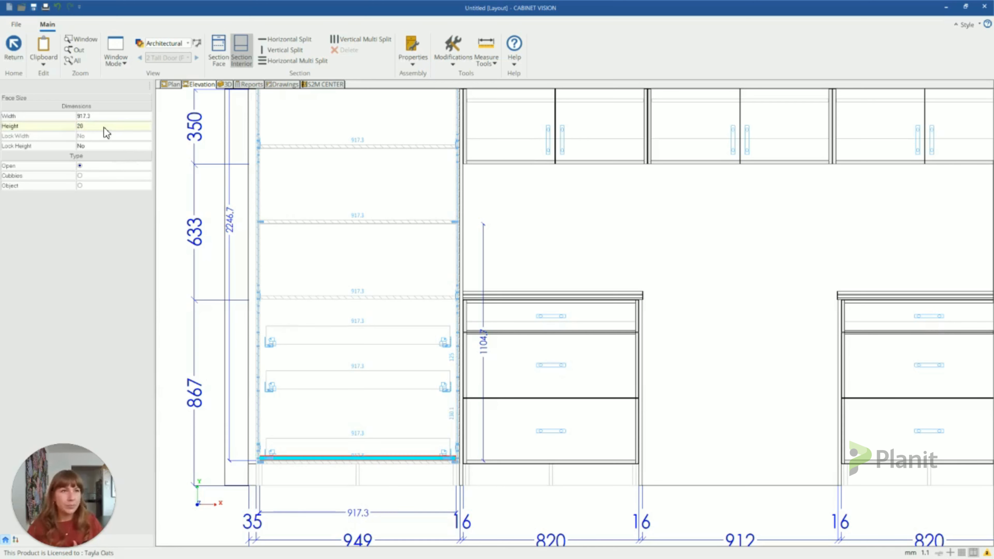
double_click(100, 148)
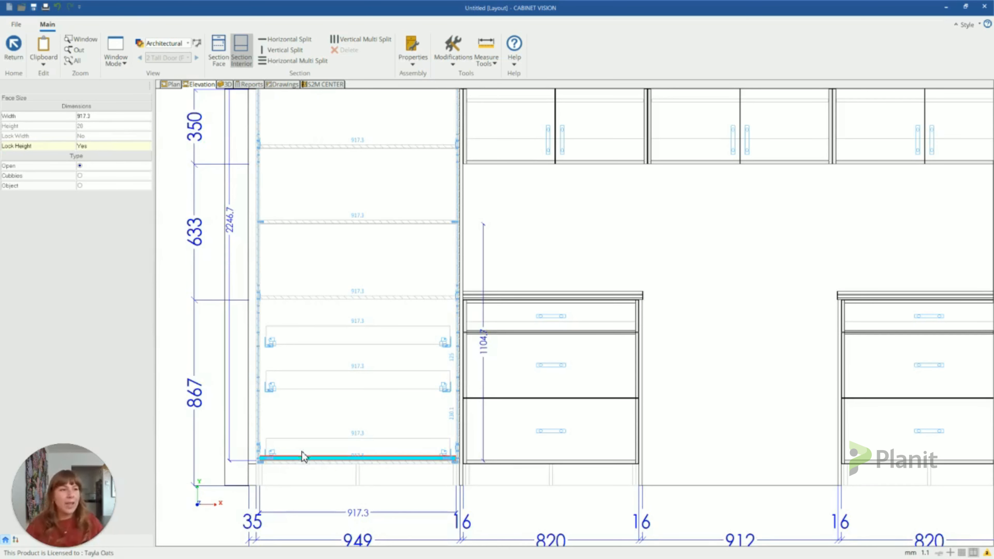
Equalize the heights of the three openings above the lowest roll out in the tall cabinet and check each one
click(305, 434)
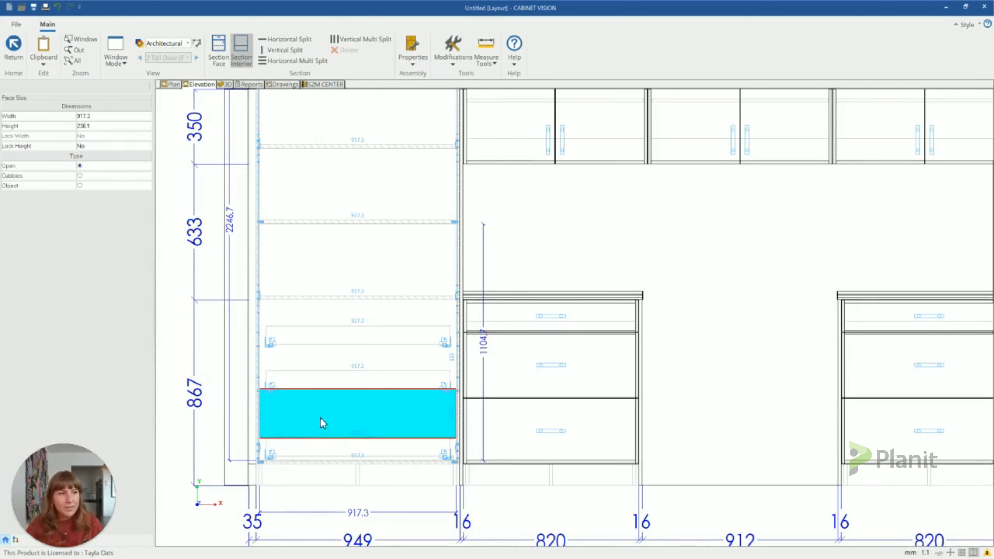
click(340, 319)
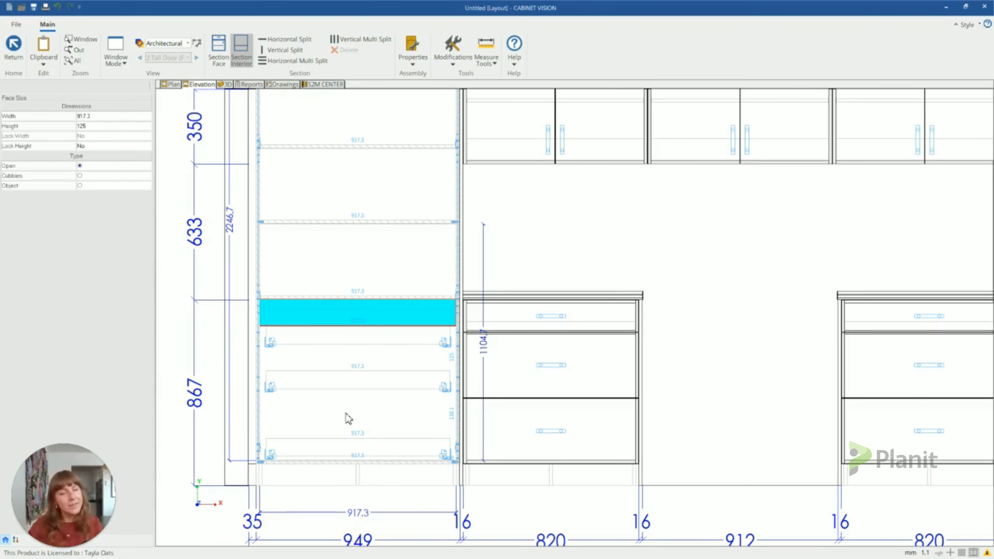
click(371, 414)
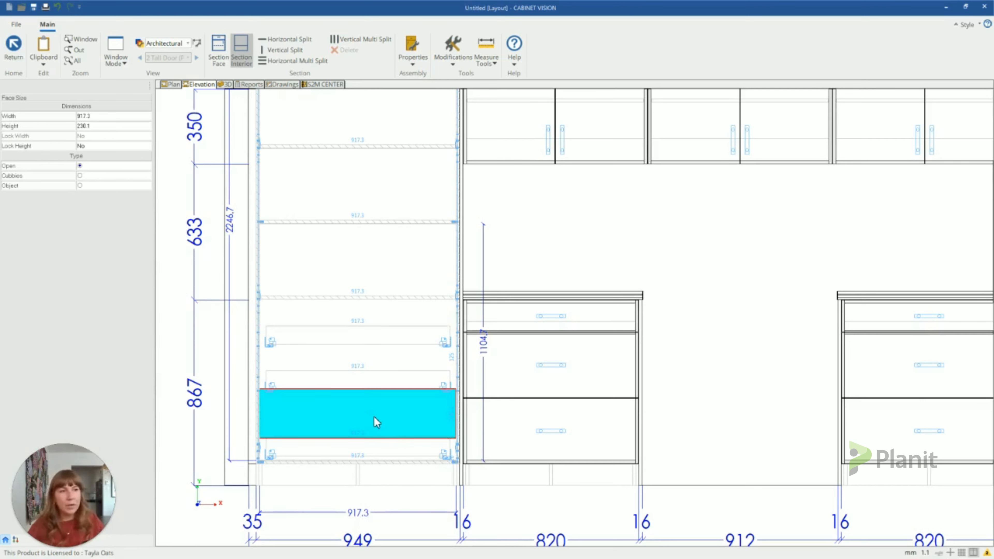
right_click(373, 414)
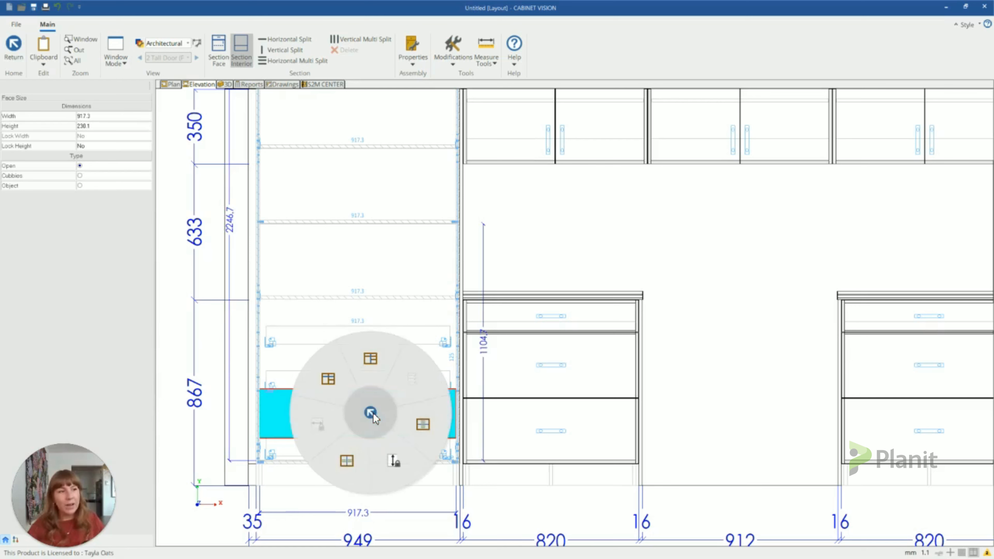
click(432, 423)
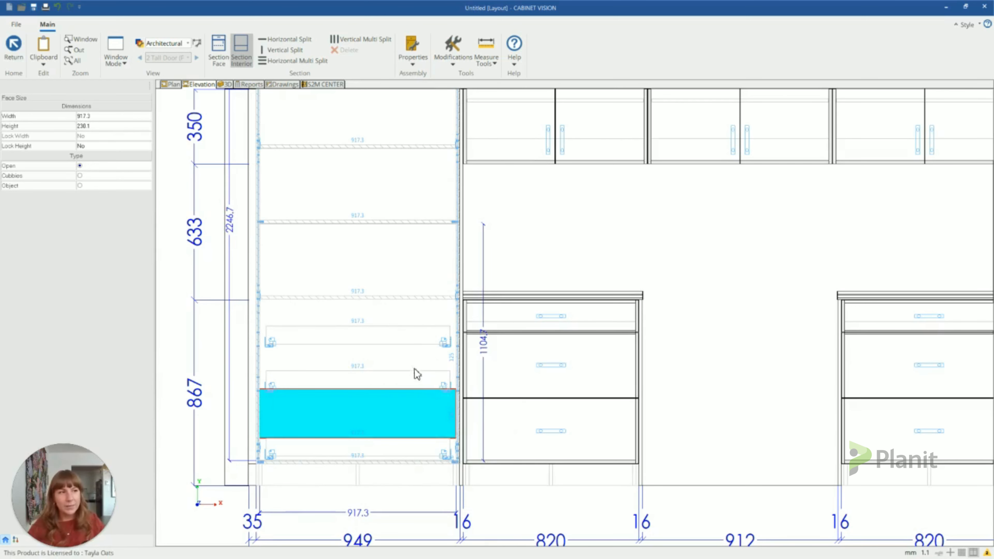
click(407, 364)
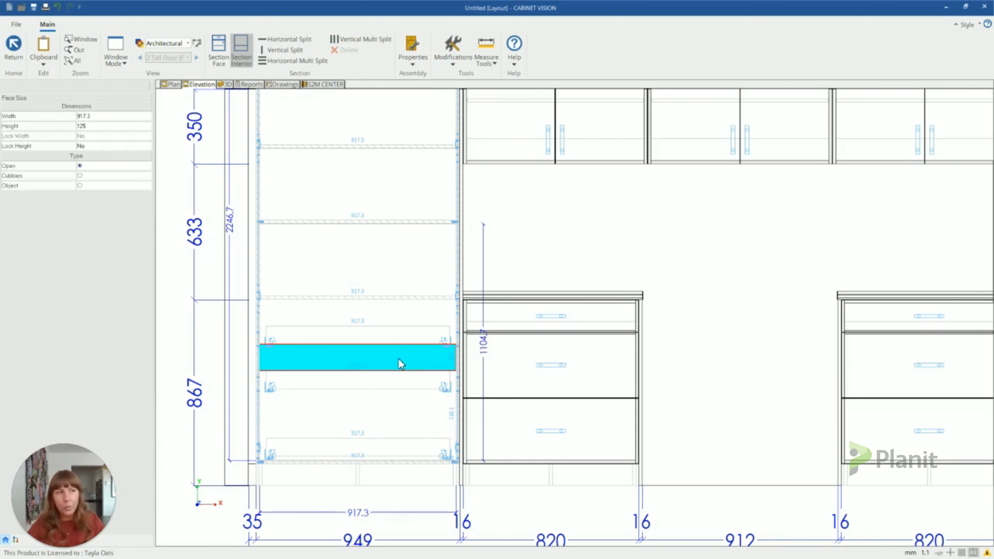
right_click(399, 359)
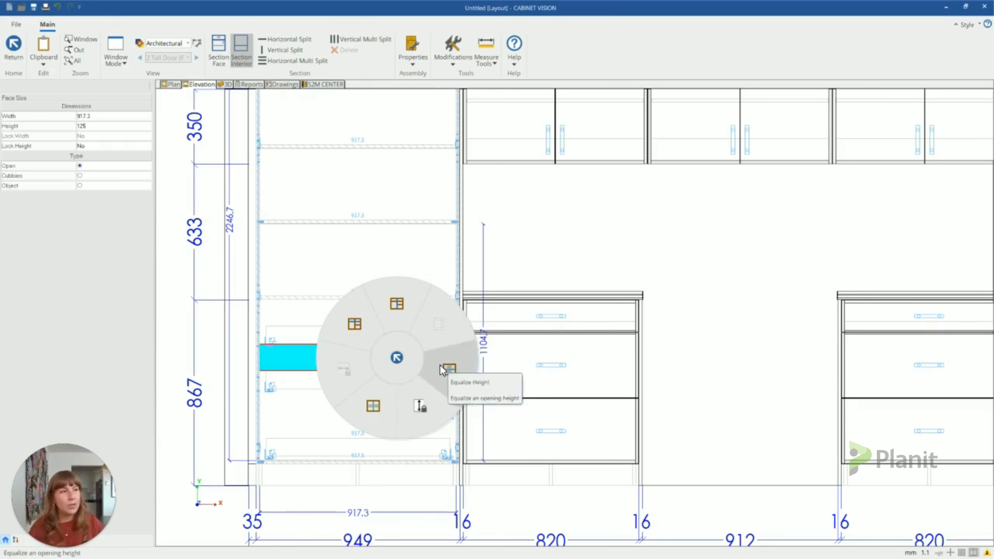
click(447, 370)
click(382, 310)
right_click(378, 307)
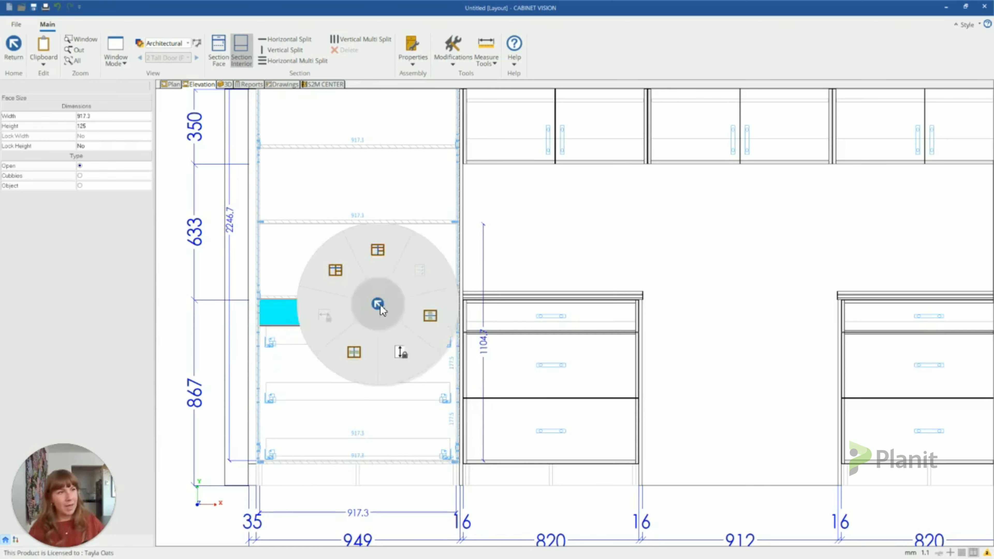
click(429, 315)
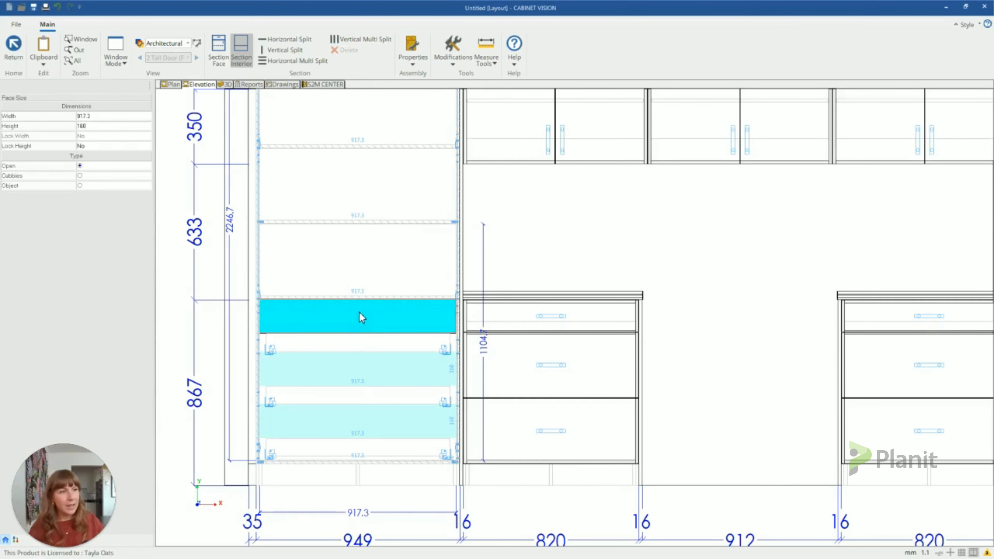
click(355, 369)
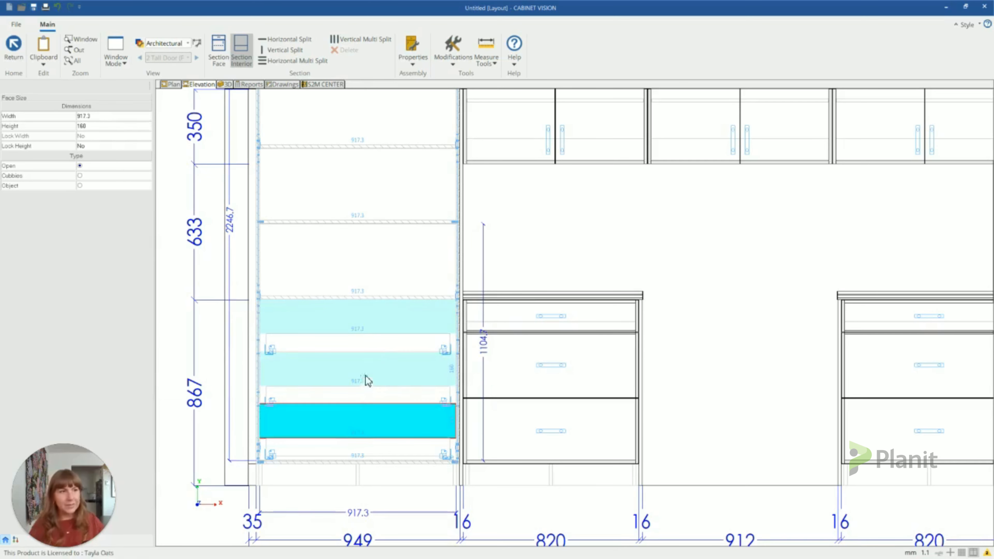
click(368, 326)
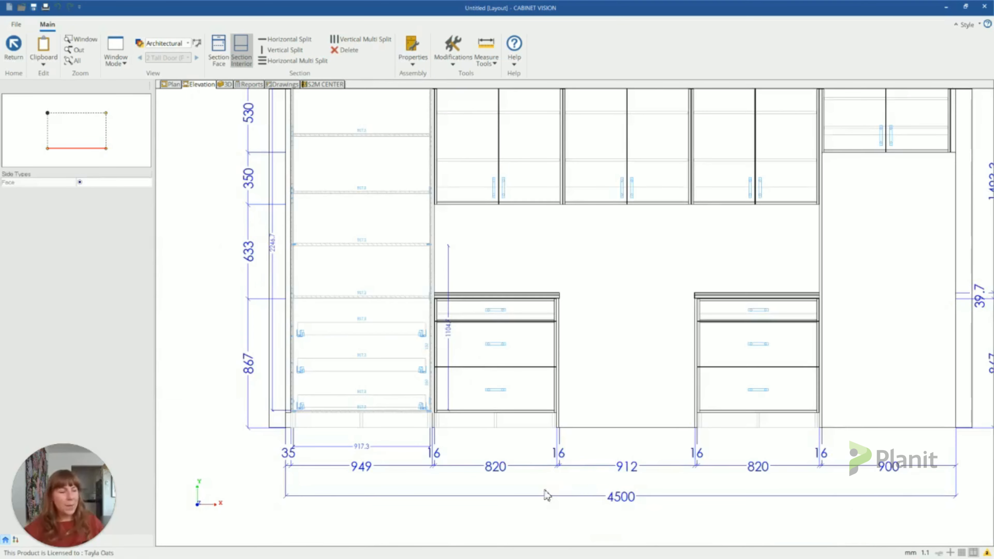
Leave the section layout for the Wall 2 elevation and deselect the tall cabinet
scroll(547, 496, down, 1)
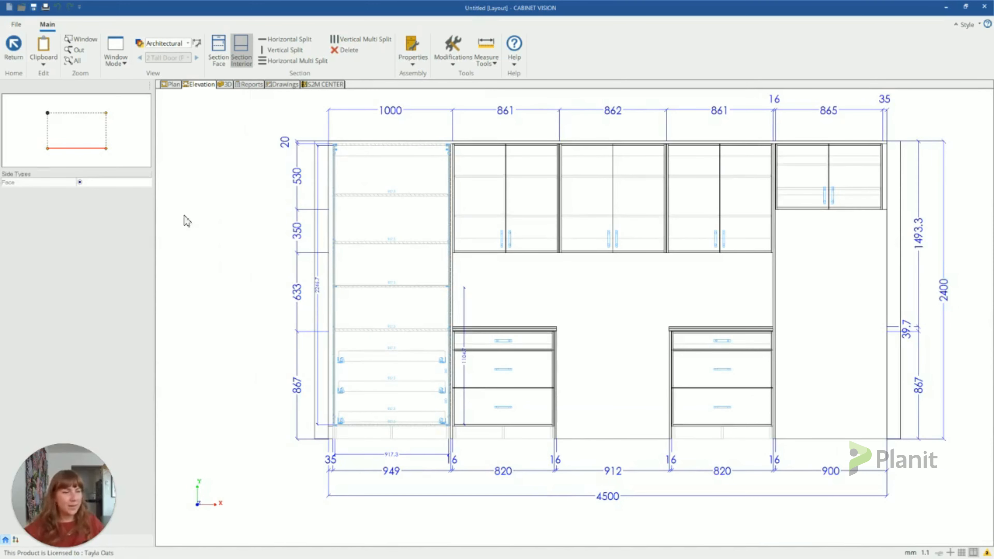
click(20, 55)
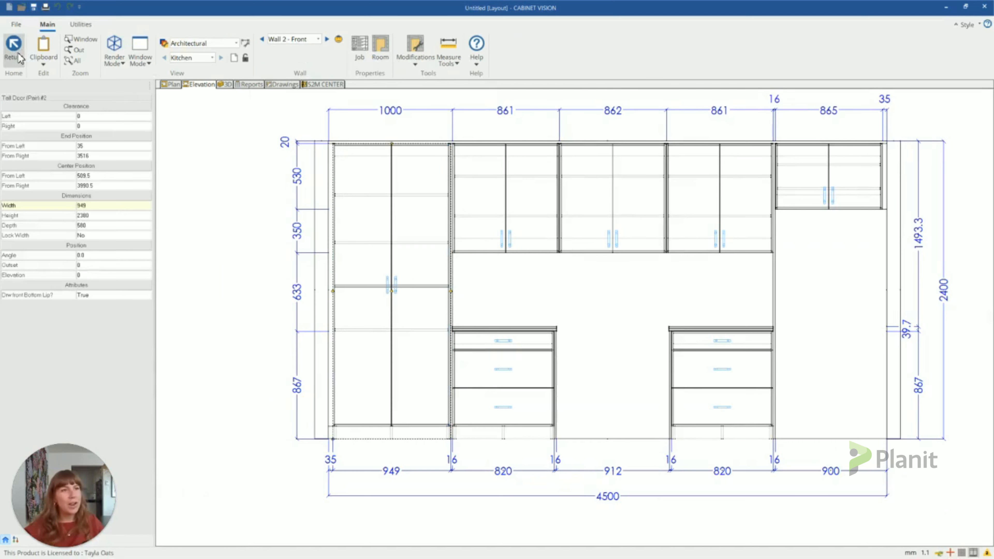
click(221, 198)
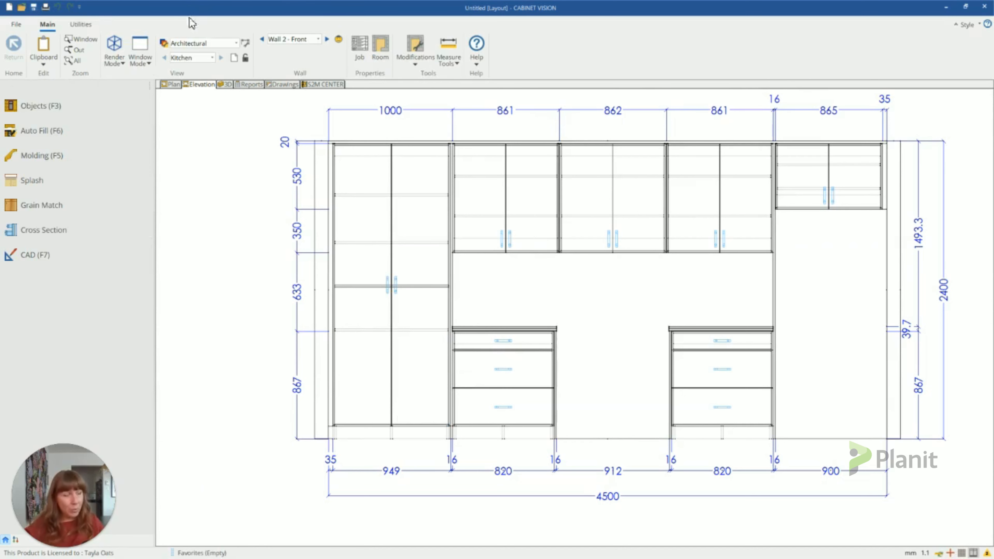
View the wall elevation in the Engineering style to examine the roll outs, and restore the Architectural style
click(212, 44)
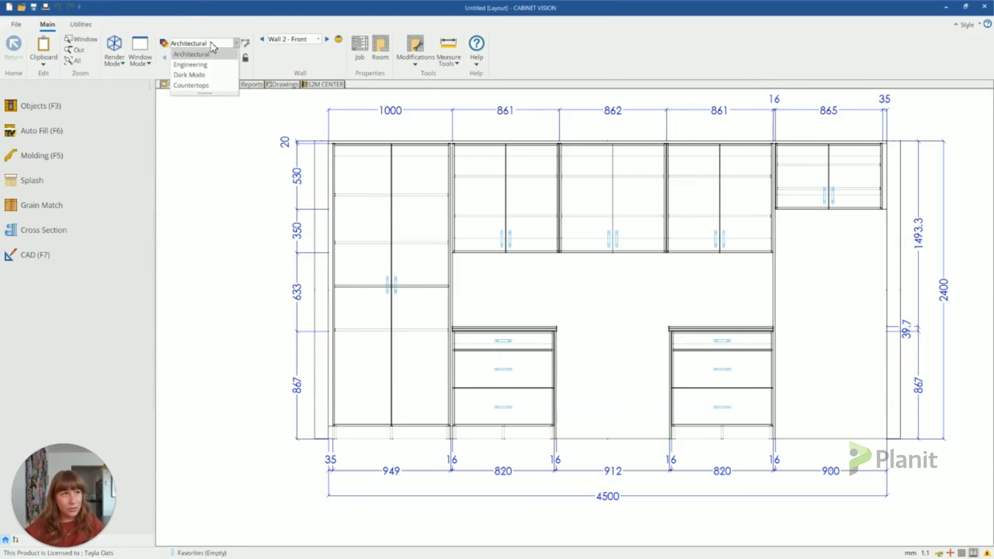
click(202, 64)
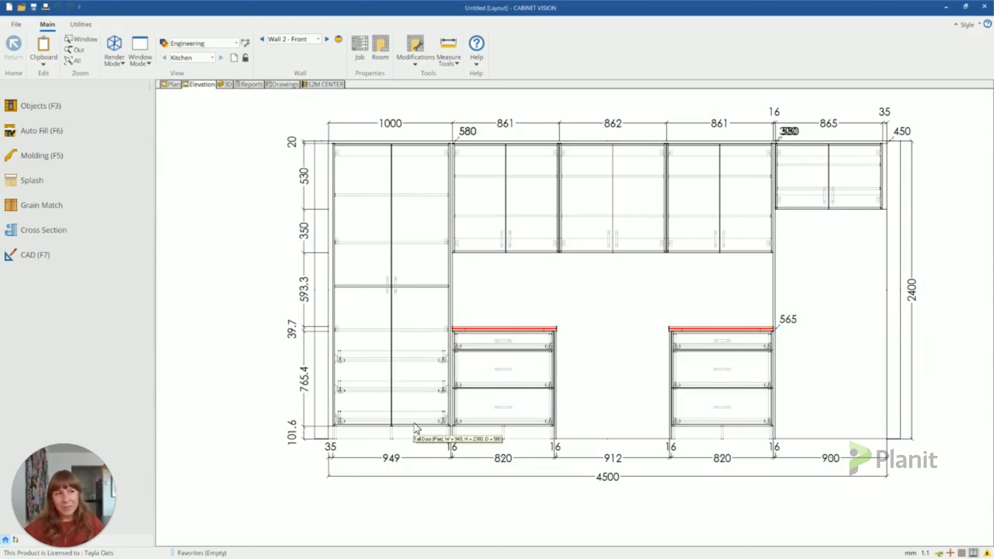
click(190, 42)
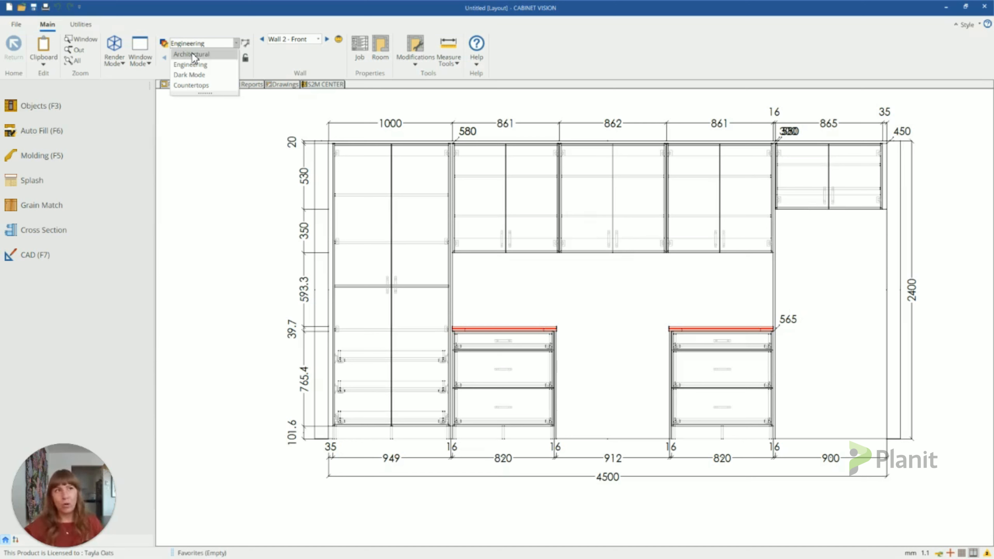
click(191, 54)
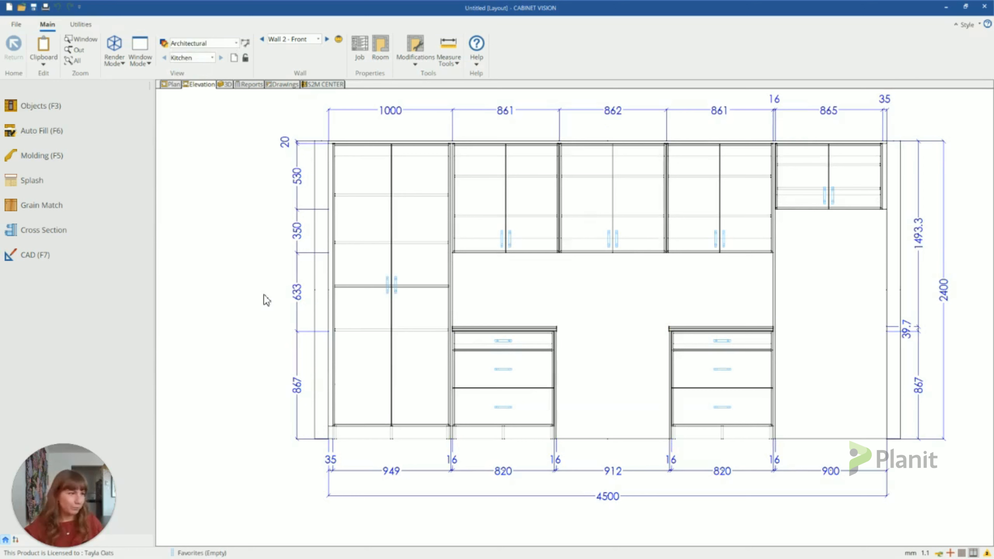
click(533, 383)
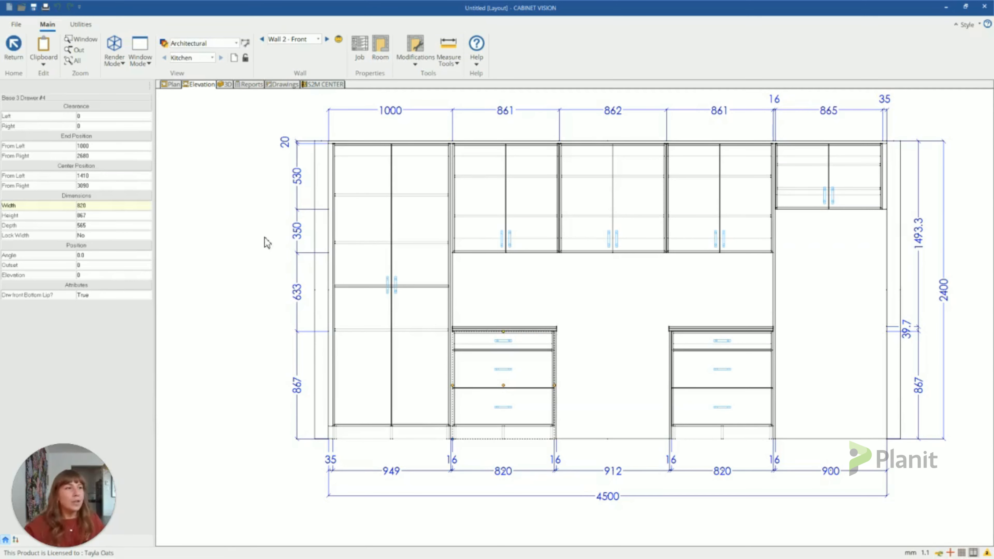
click(242, 285)
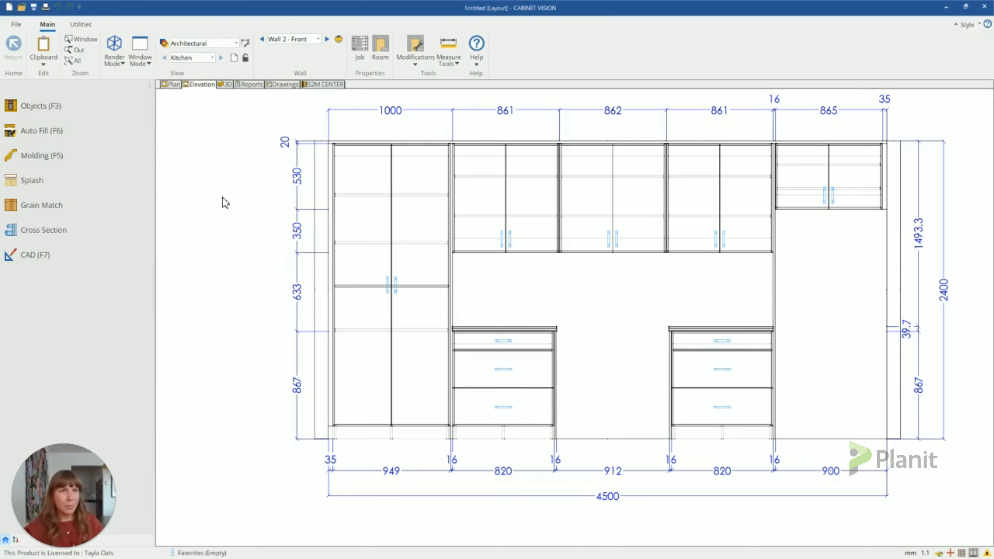
Browse the Appliance catalog's Refrigerator/Freezers objects and open the American Fridge Freezer category
click(64, 105)
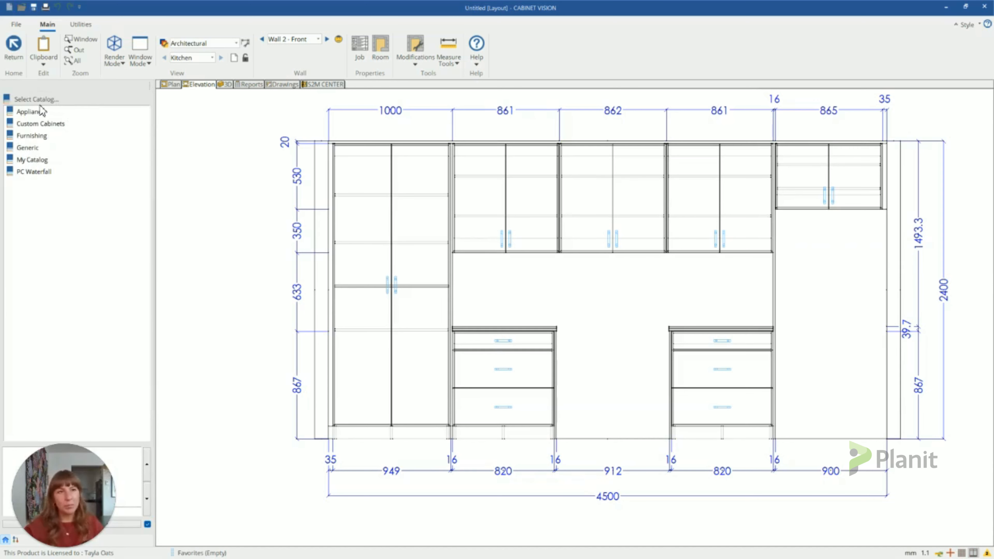
double_click(44, 112)
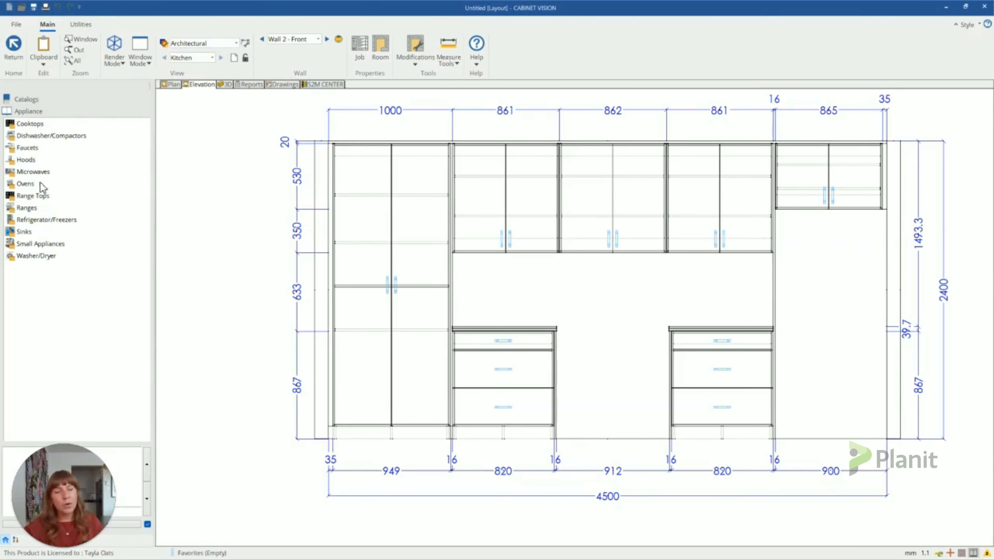
double_click(34, 220)
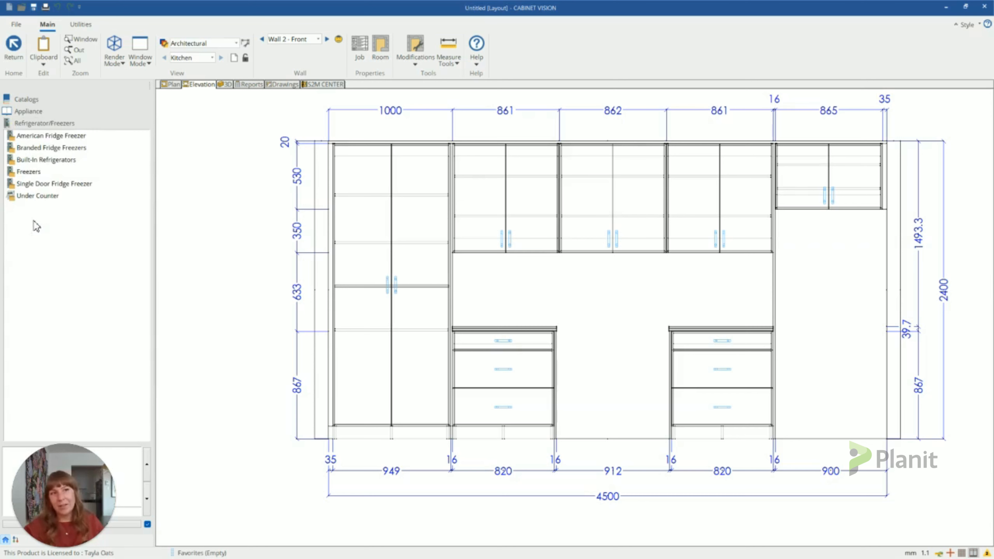
click(34, 100)
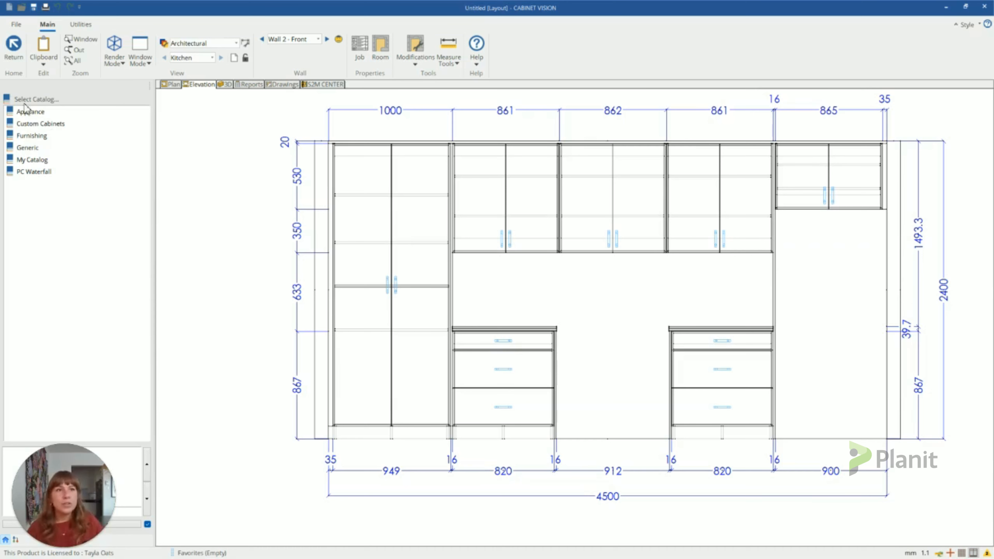
double_click(35, 112)
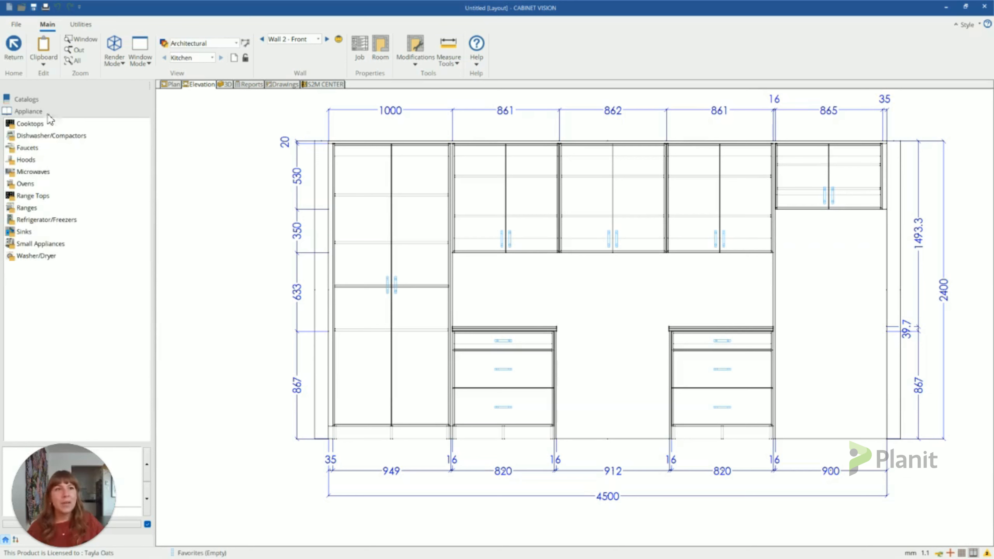
double_click(67, 220)
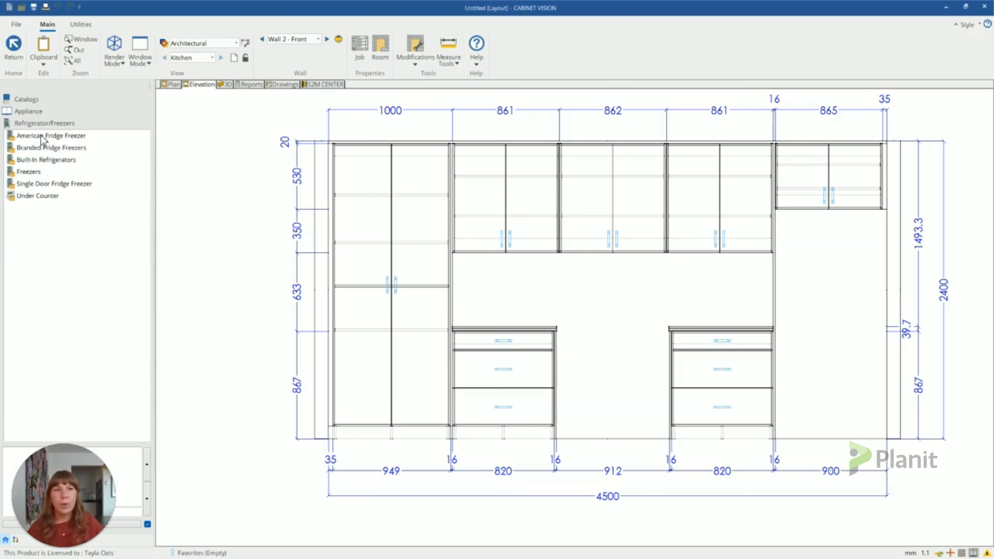
double_click(56, 137)
Preview the AFF-1, AFF-2 and AFF-4 fridge models and choose AFF-1 for placement
click(62, 149)
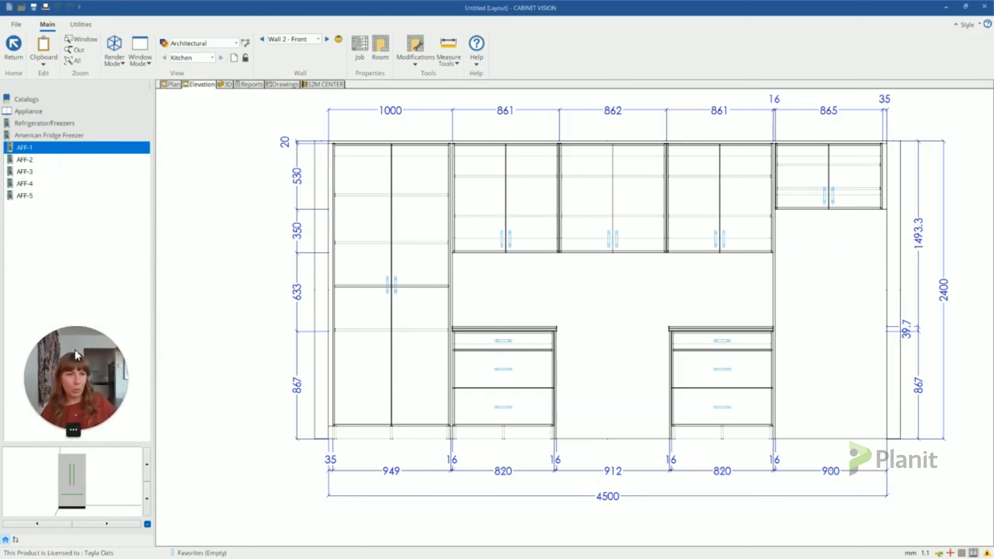
click(37, 160)
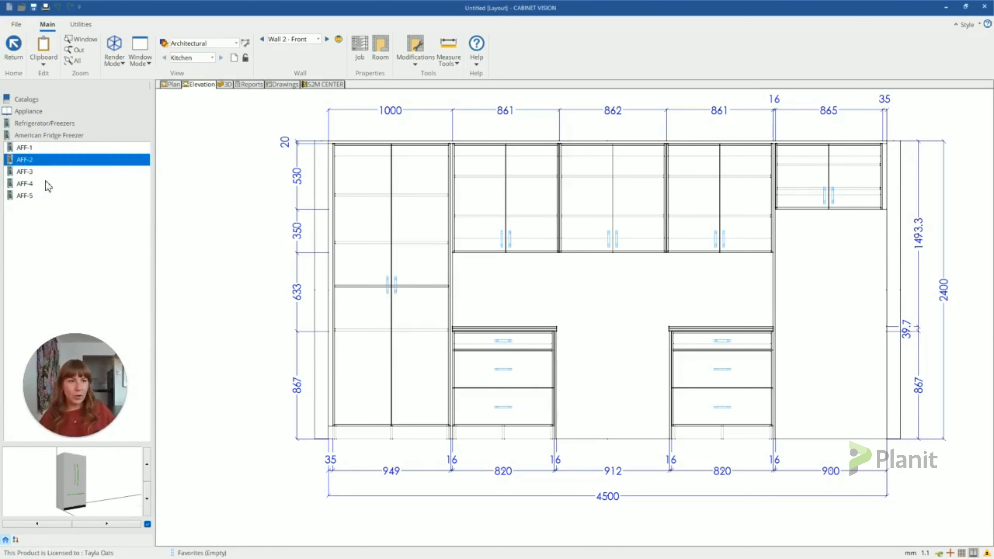
click(36, 186)
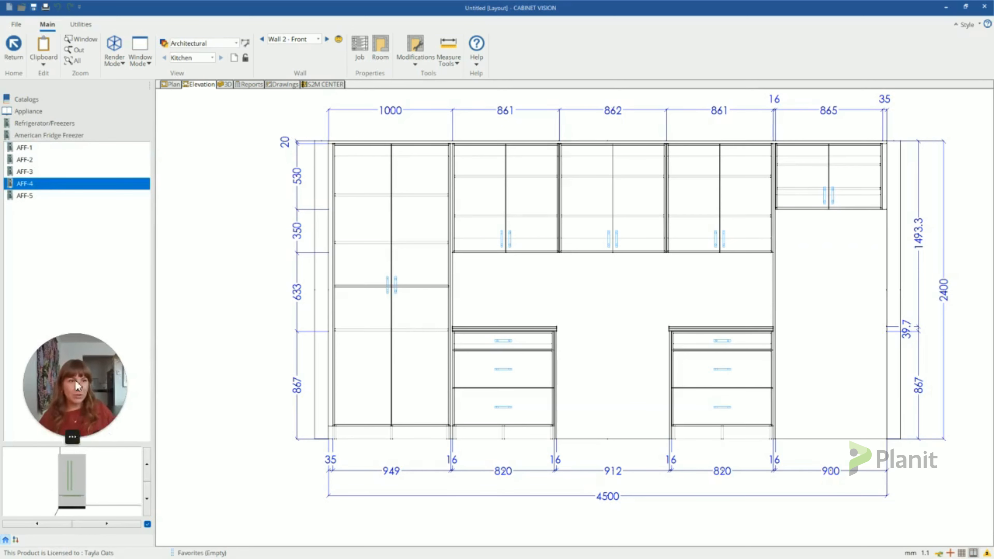
click(38, 148)
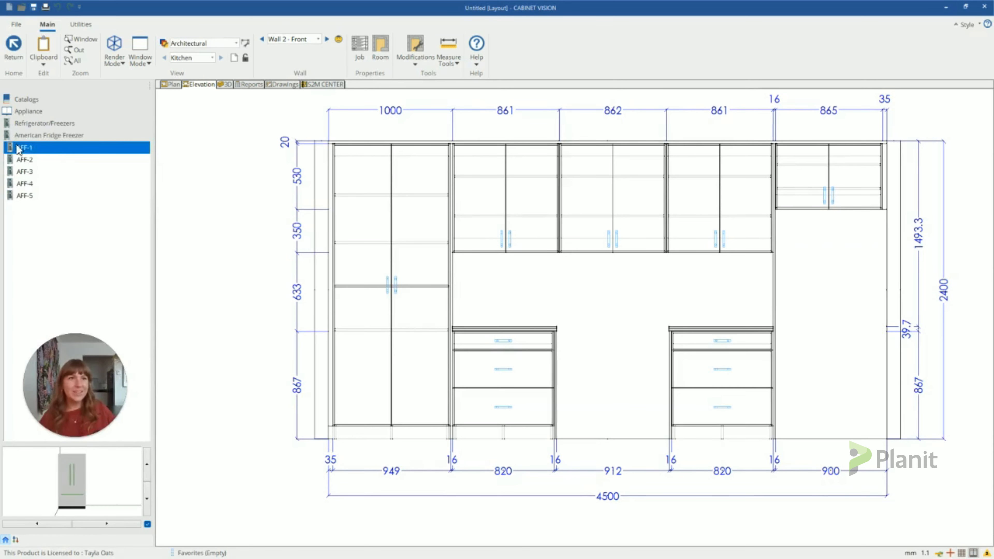
Place the AFF-1 fridge freezer in the empty space beyond the wall's right end and finish placing
click(826, 303)
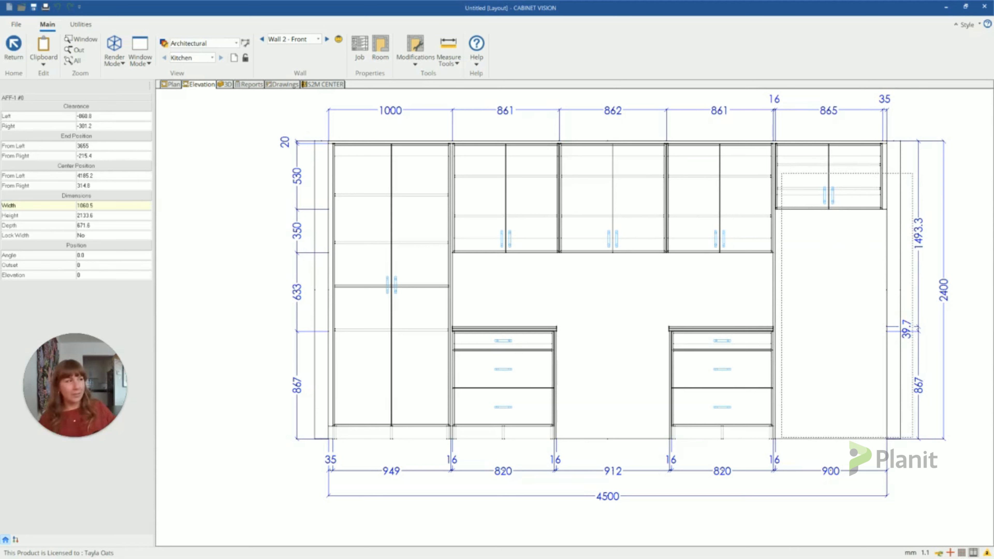
scroll(458, 320, down, 1)
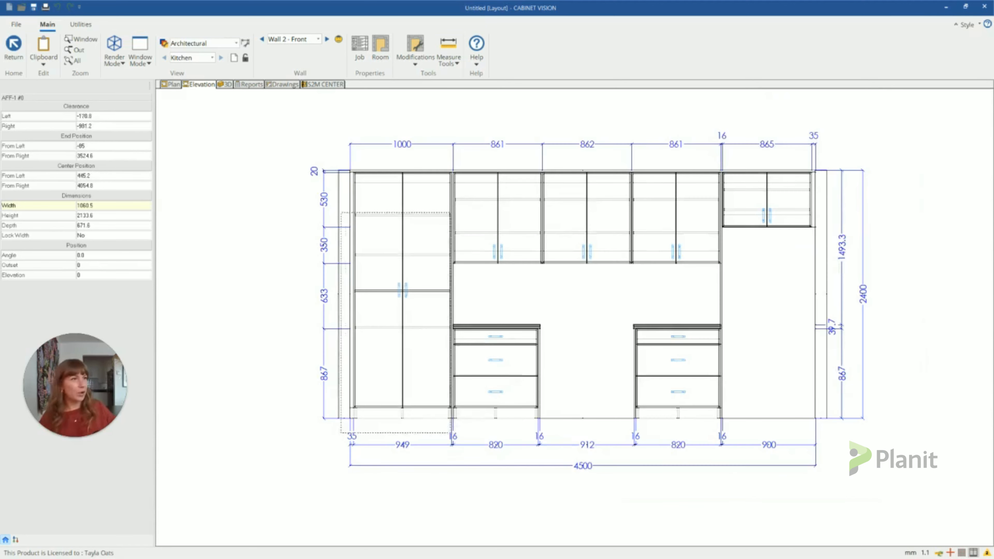
scroll(389, 320, down, 1)
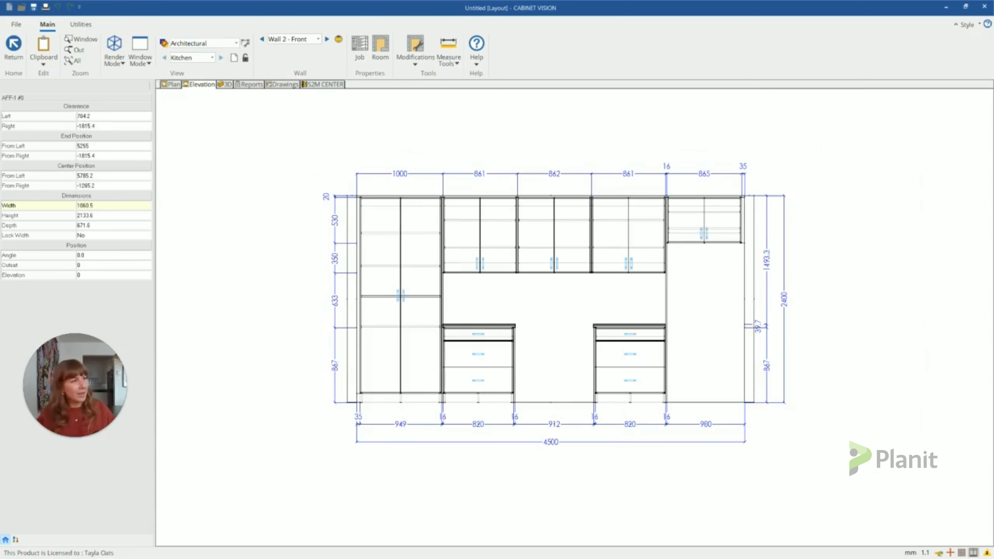
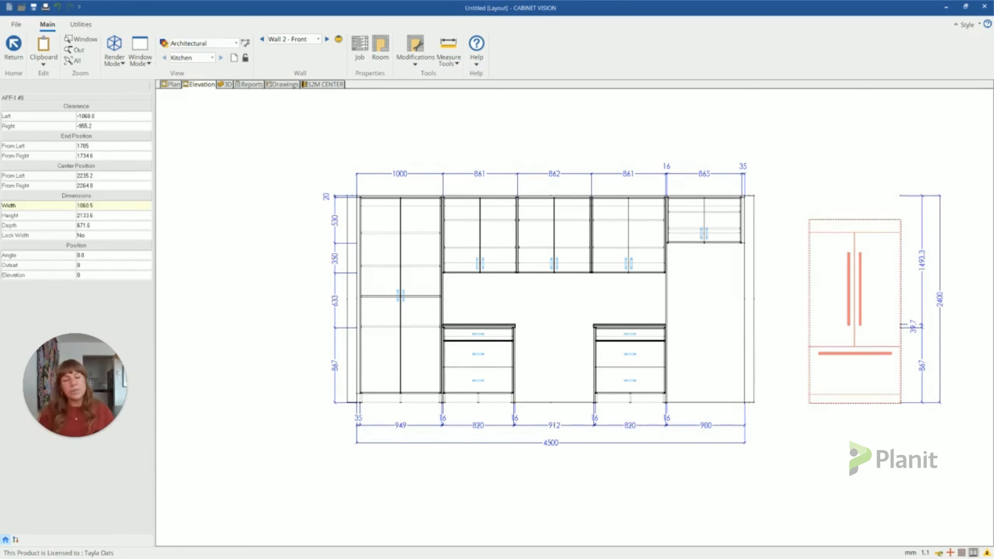
key(Escape)
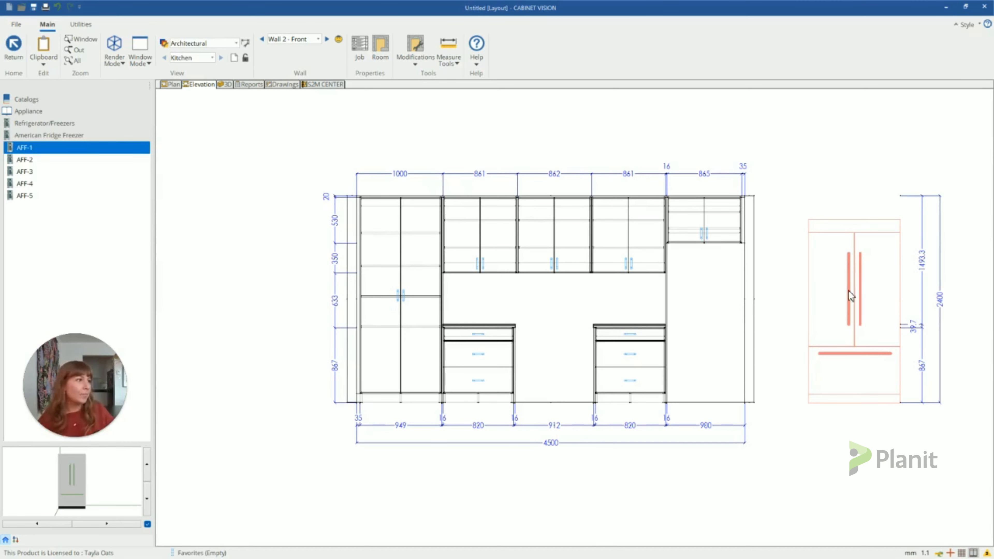
Set the AFF-1 fridge freezer's height to 1800 and its width to 850
click(848, 311)
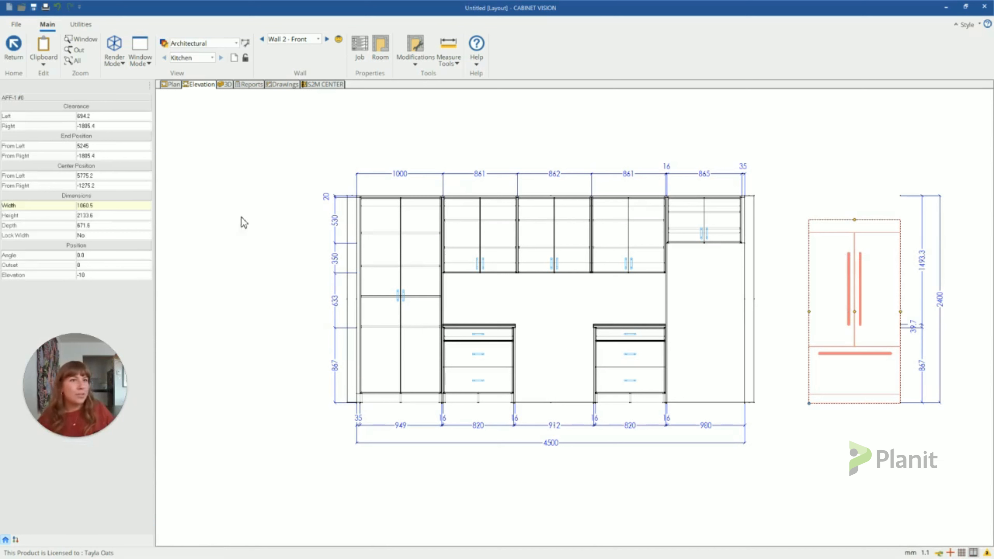
click(104, 215)
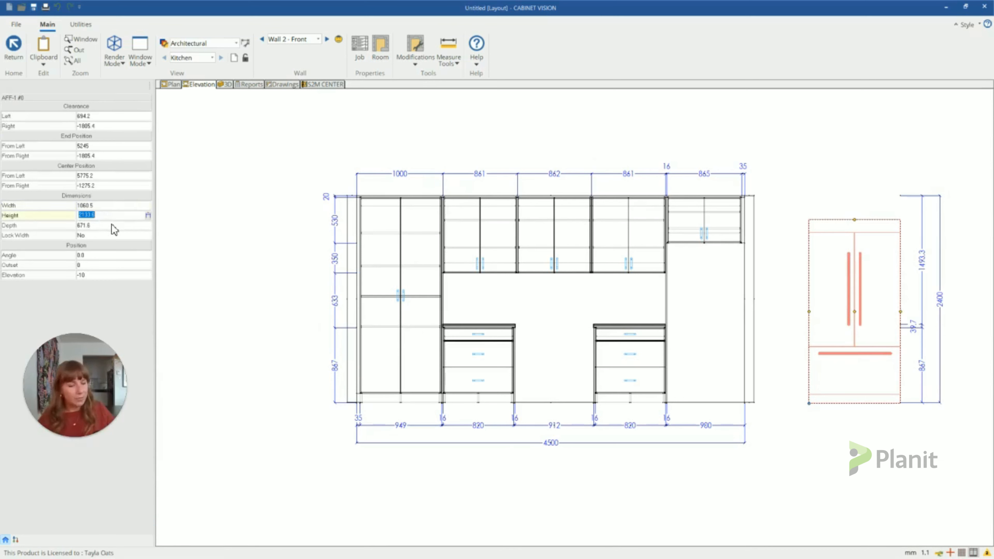
text(1800)
key(Return)
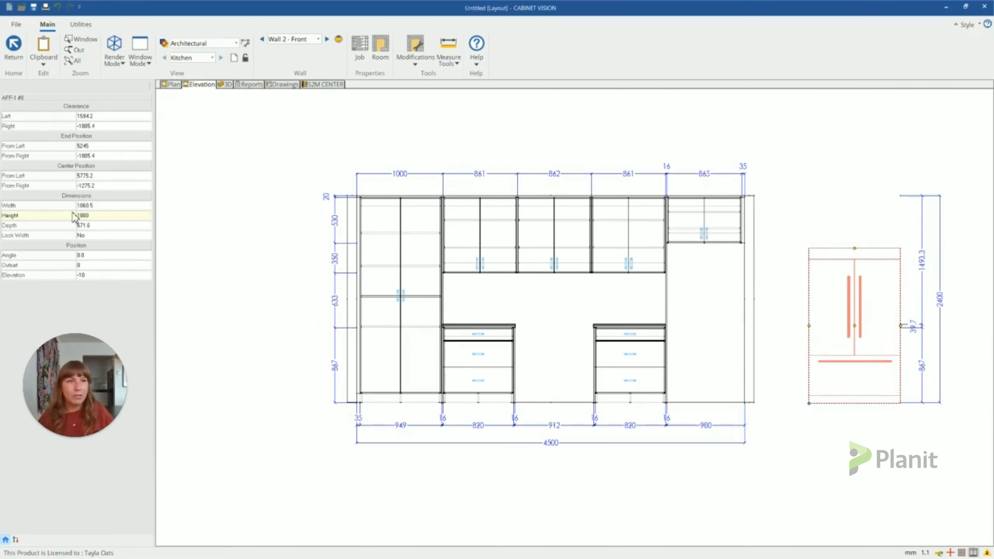
click(108, 205)
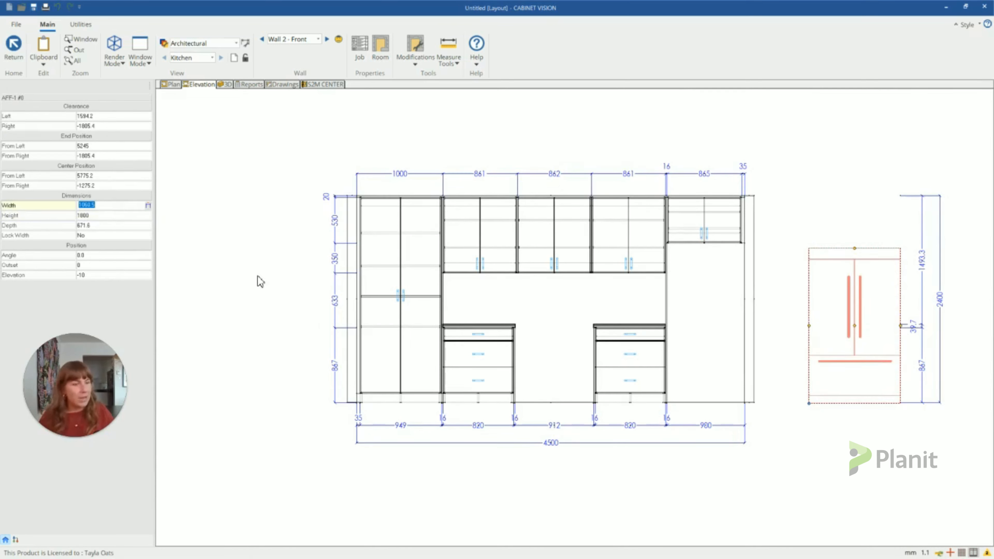
text(850)
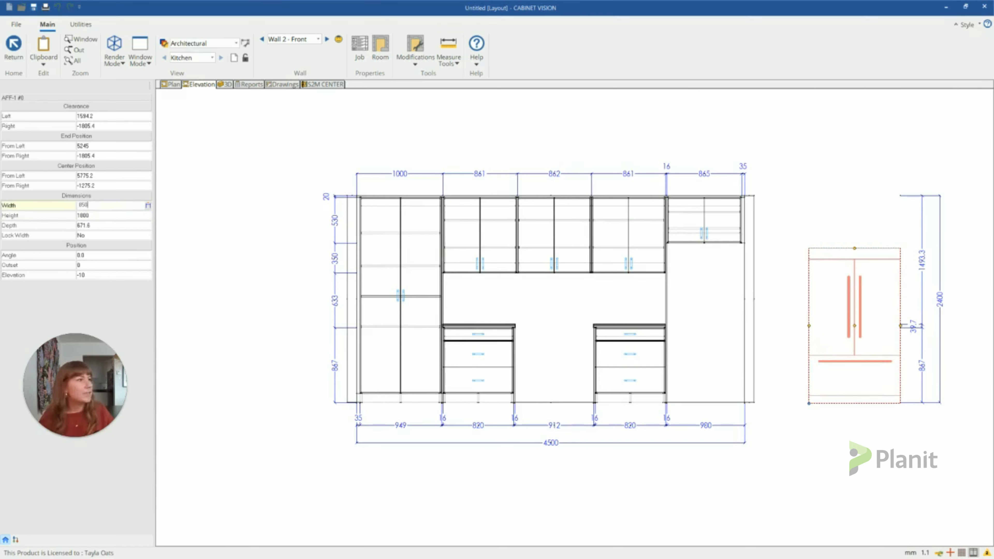
key(Return)
key(Return)
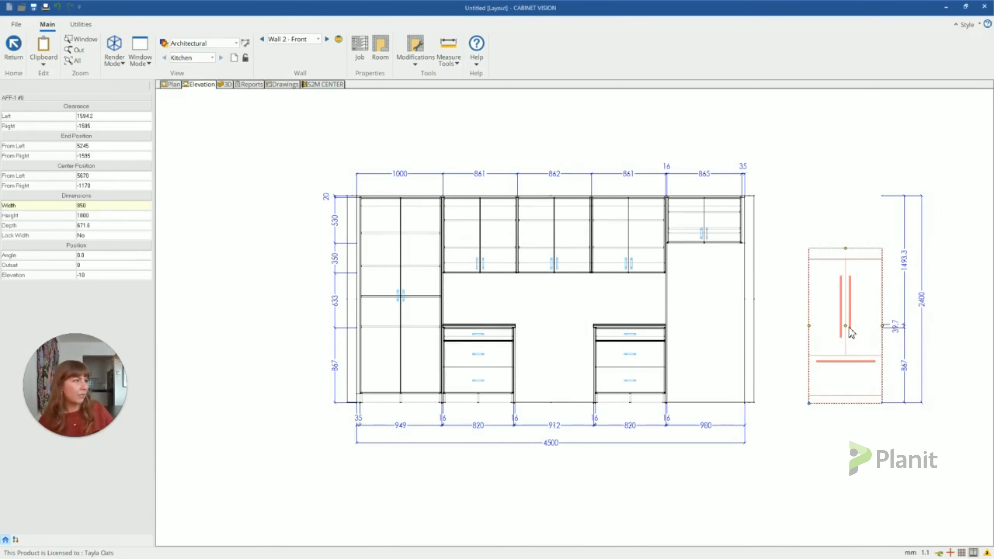
Move the resized fridge freezer into the 900 mm opening beneath the short upper cabinet at the wall's right end and deselect it
drag(848, 328, 708, 325)
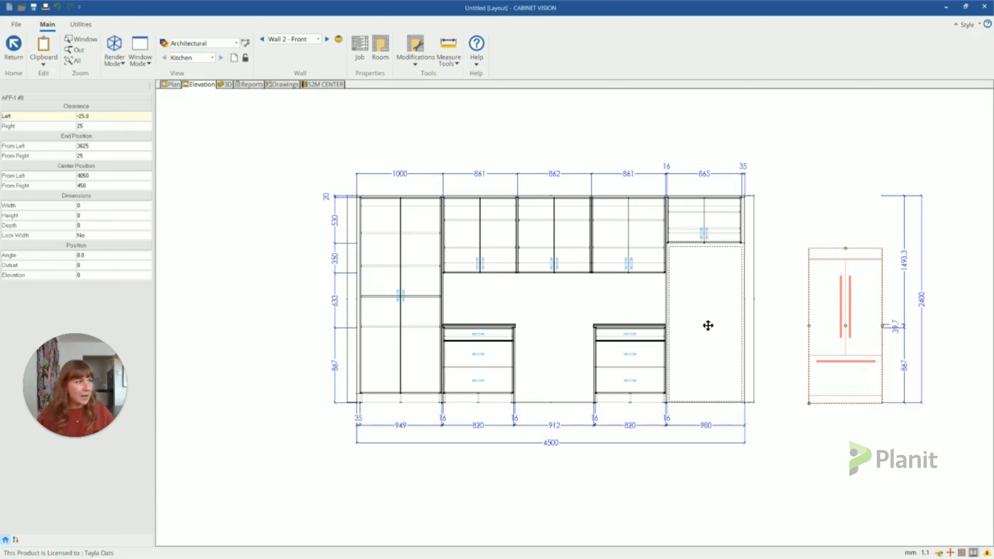
drag(708, 326, 708, 326)
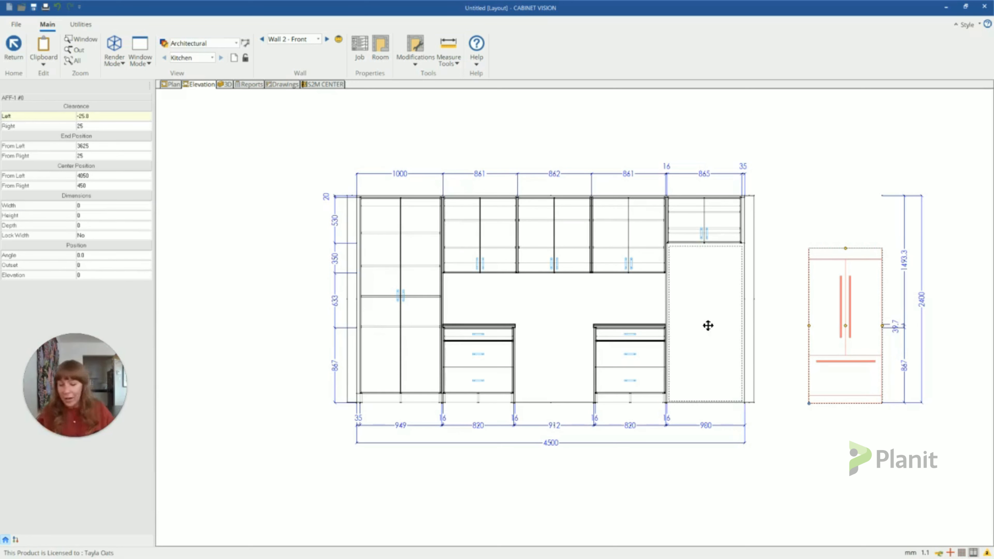
drag(708, 325, 708, 326)
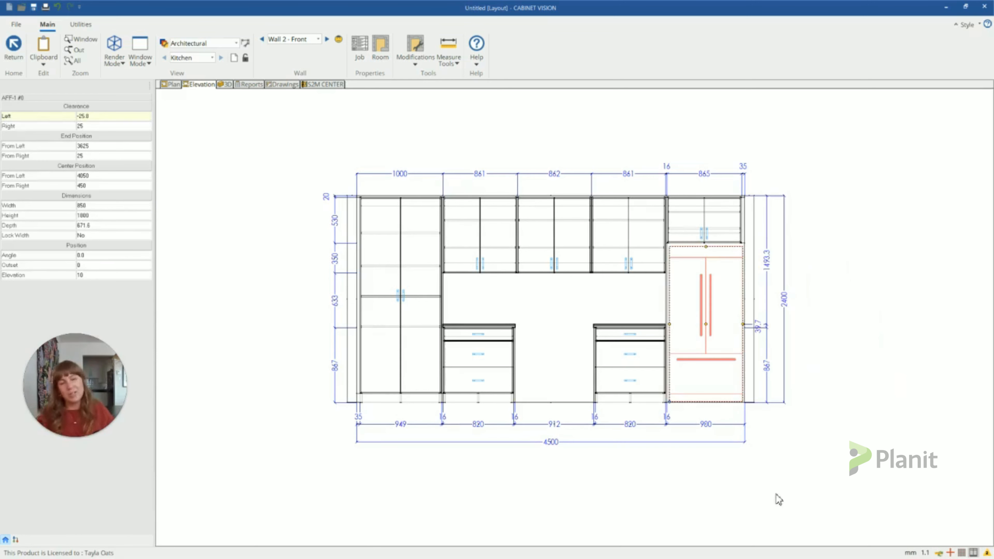
click(829, 445)
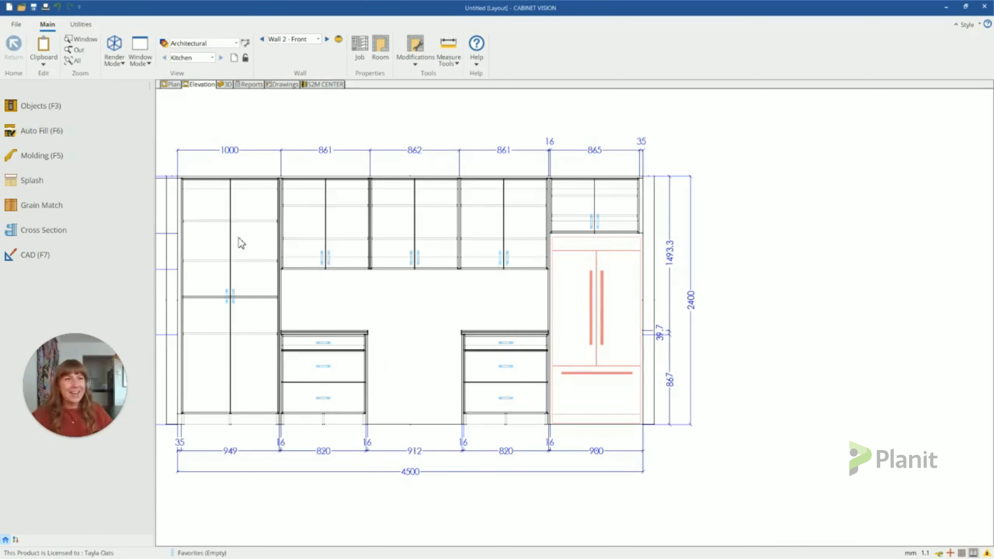
Place the DF-1 dual fuel range from the Appliance catalog's Ranges in the gap between the two drawer base cabinets
click(52, 106)
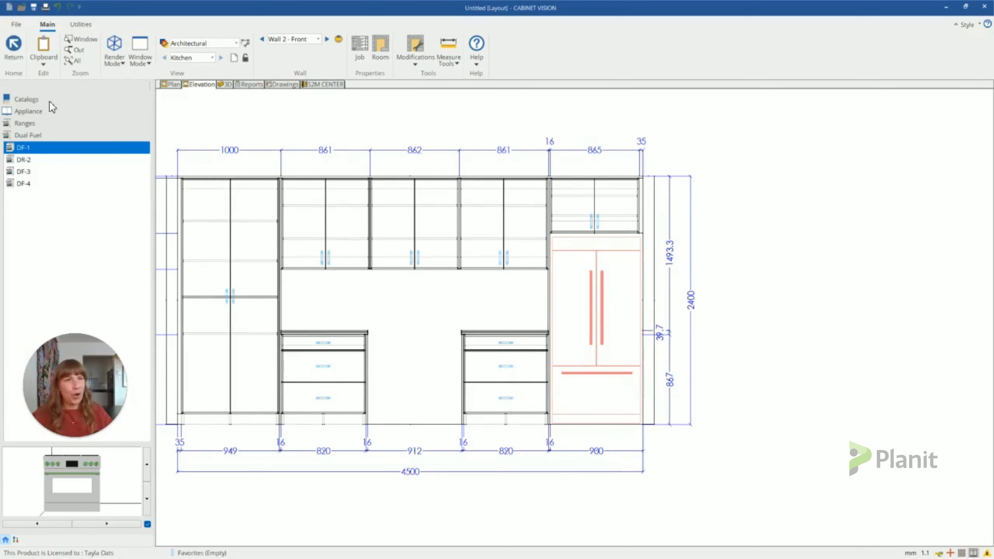
click(30, 112)
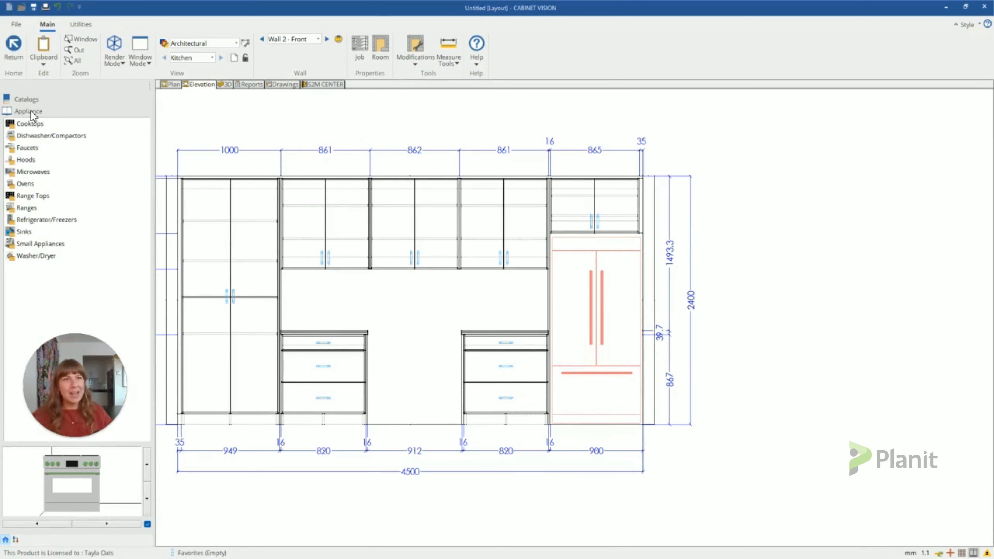
click(37, 208)
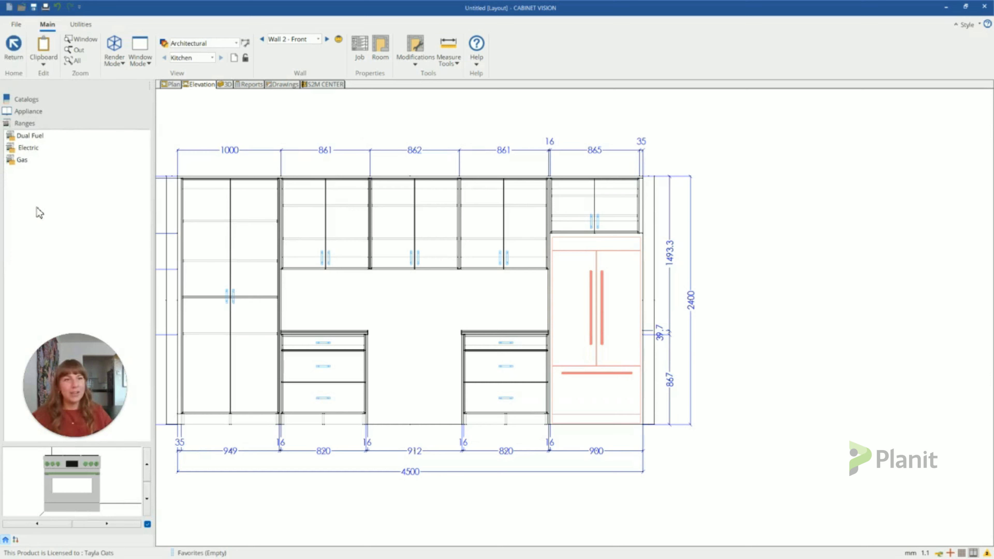
click(34, 137)
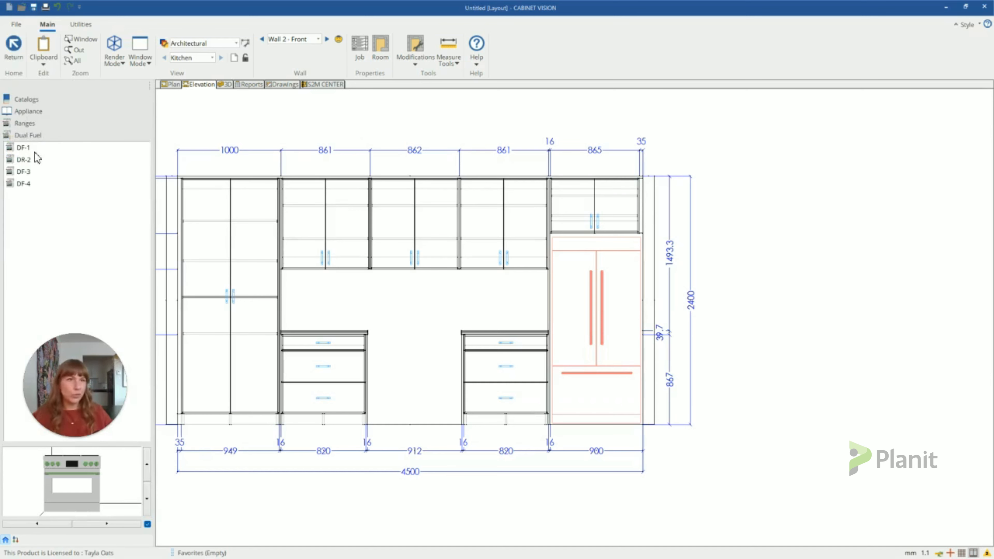
click(30, 148)
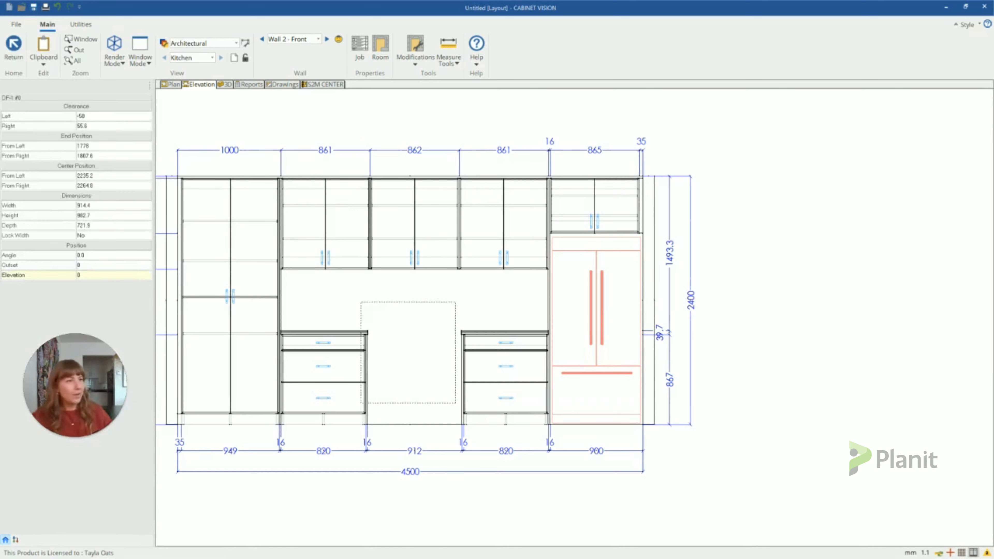
scroll(409, 374, up, 5)
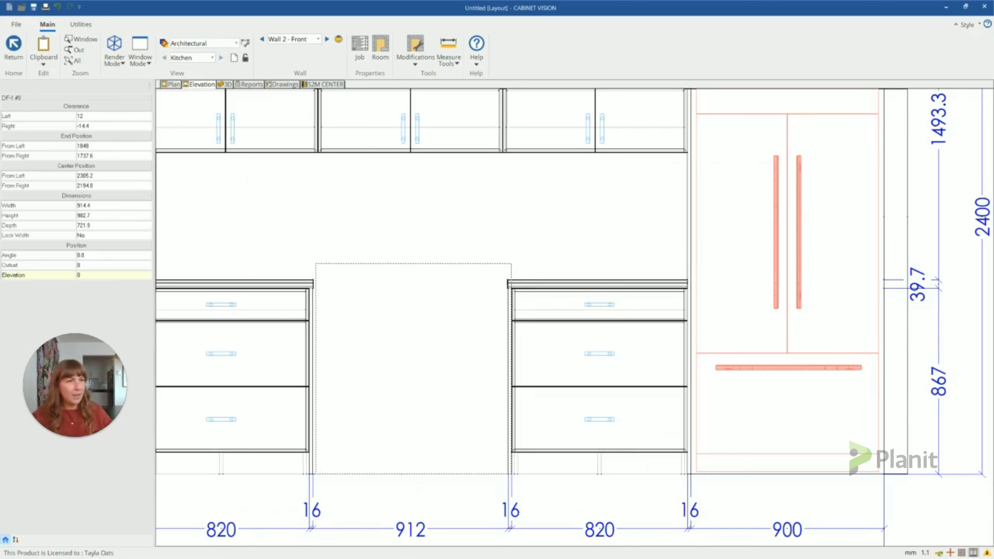
click(417, 374)
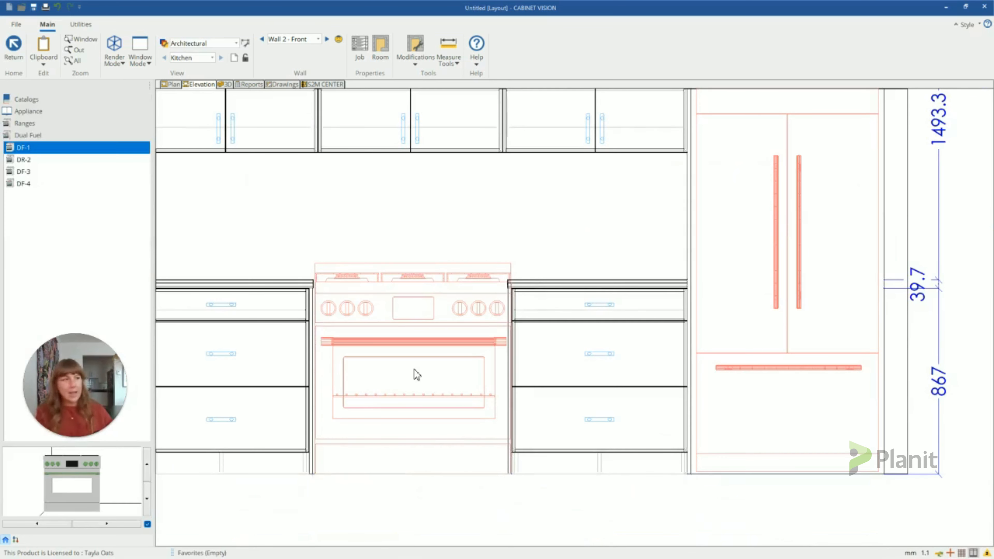
Raise the DF-1 range clear above the cabinets by setting its elevation to 3000
click(426, 346)
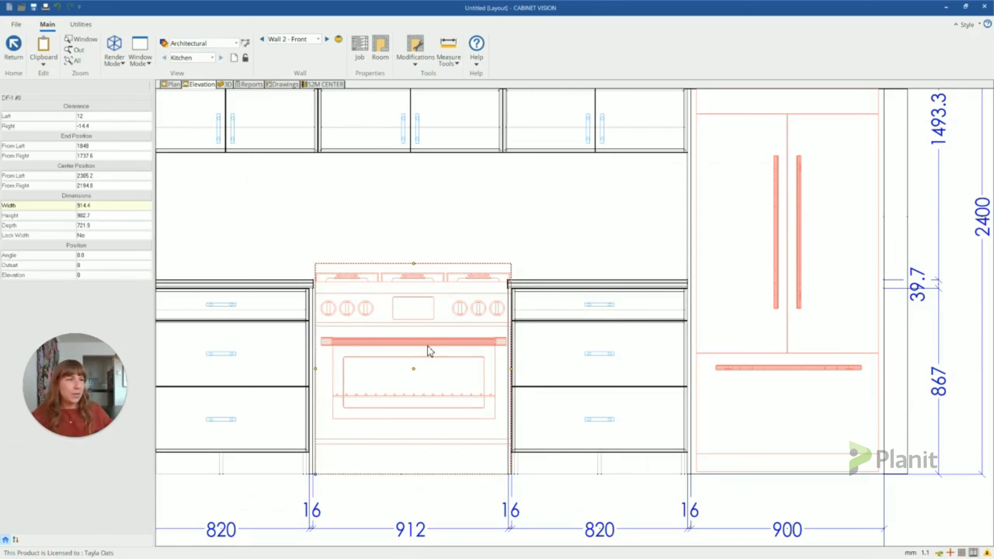
click(105, 205)
text(9)
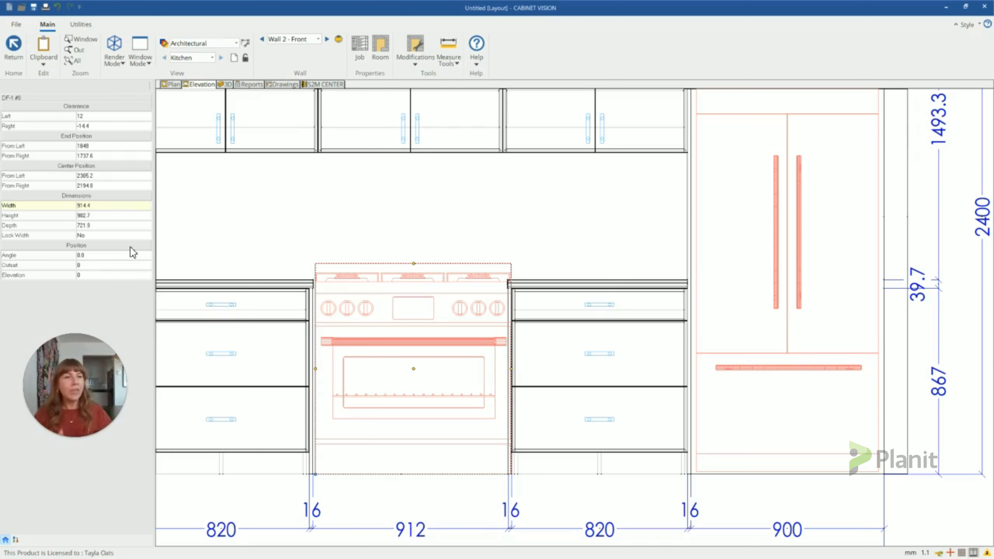
scroll(355, 417, down, 3)
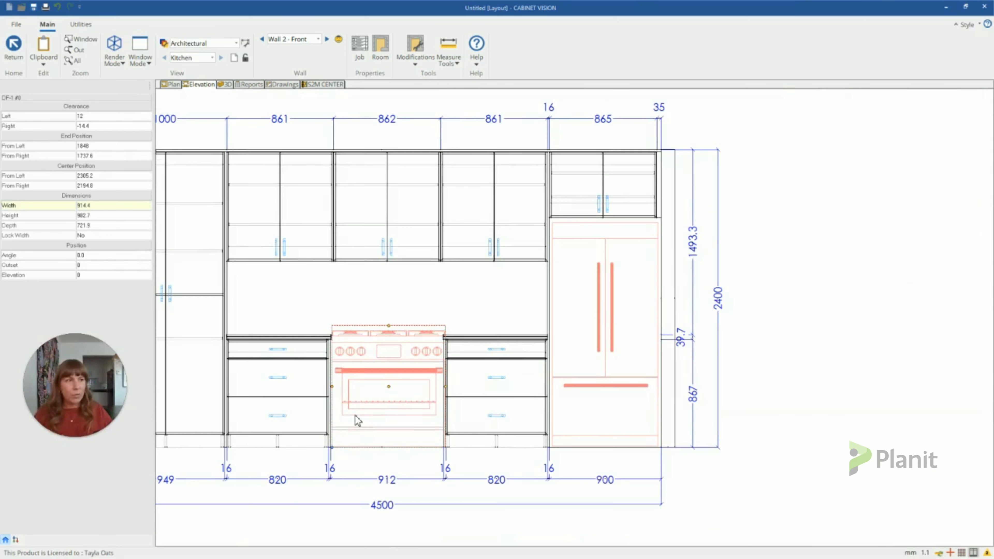
scroll(356, 417, down, 1)
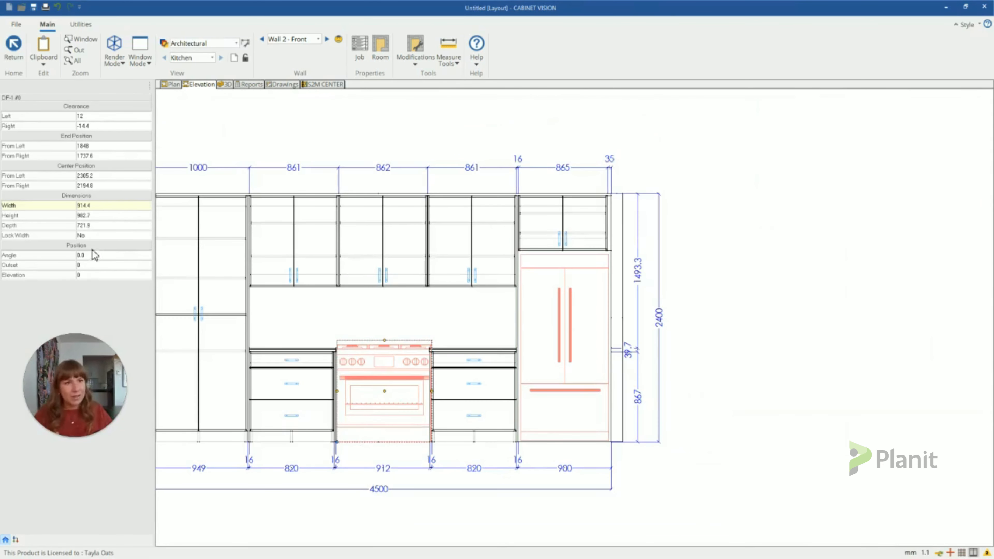
click(91, 275)
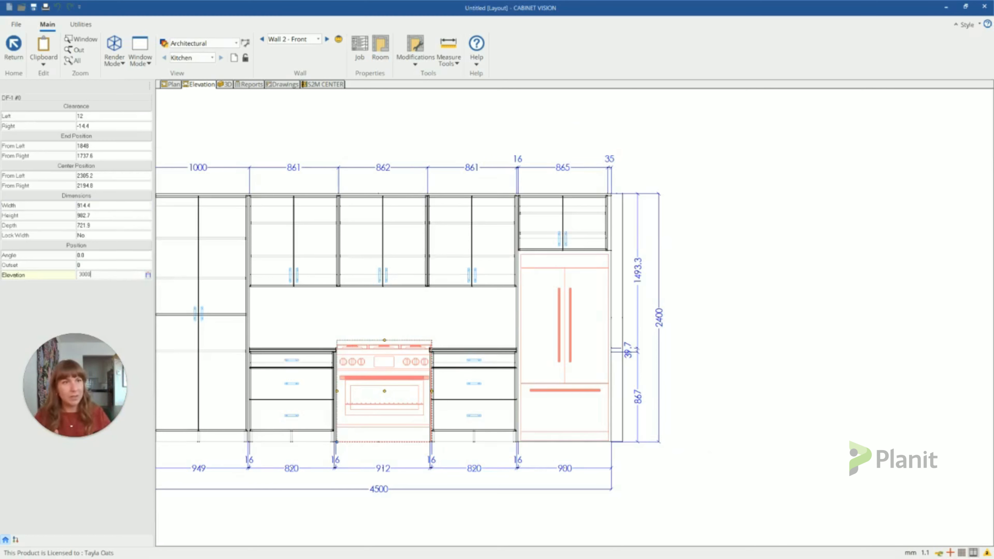
key(Return)
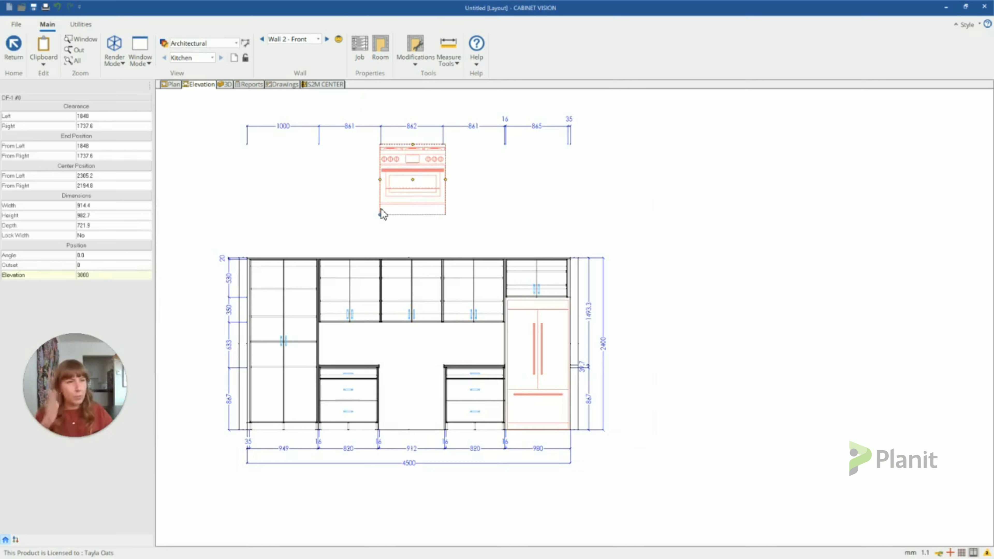
Set the raised range's width to 900, stretching it to the right, and its depth to 600
click(93, 205)
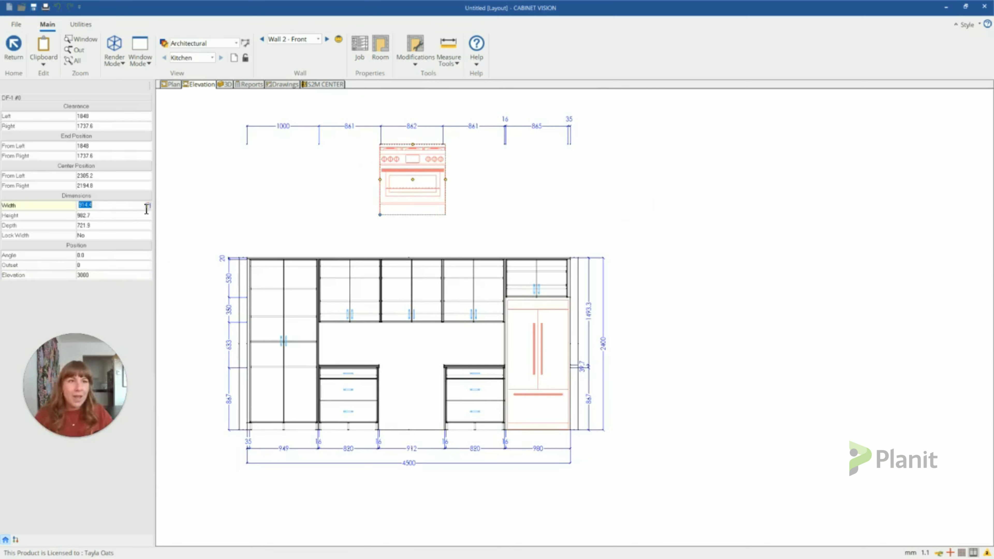
text(900)
key(Return)
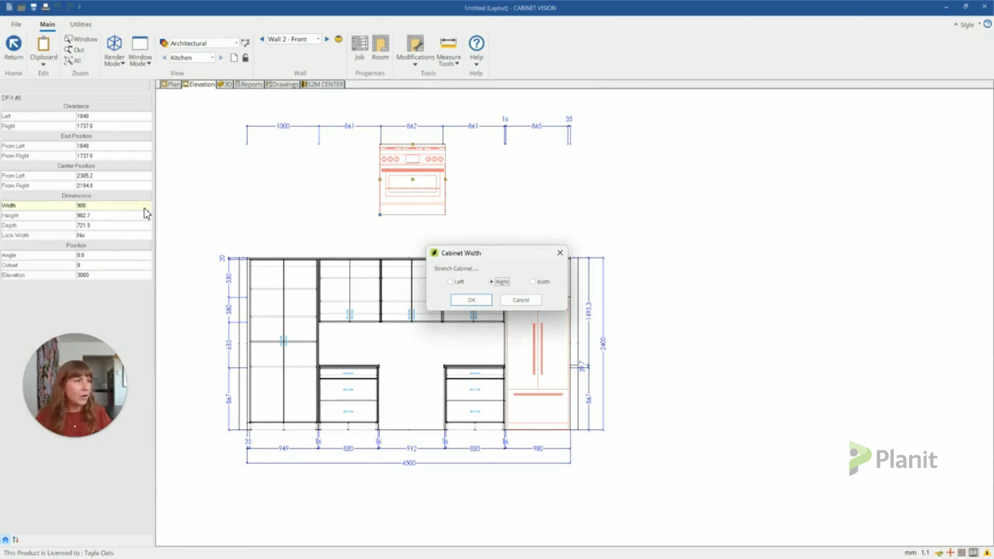
key(Return)
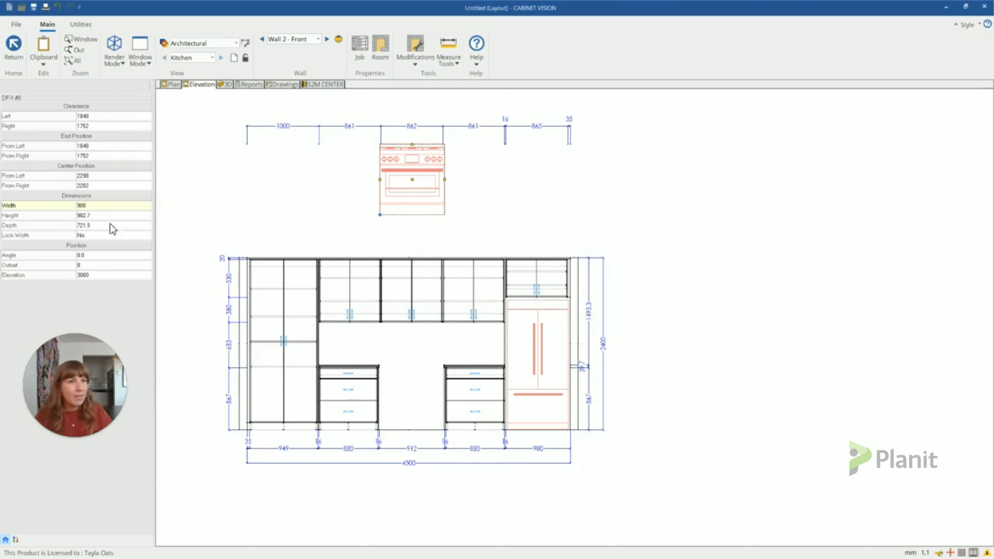
click(100, 225)
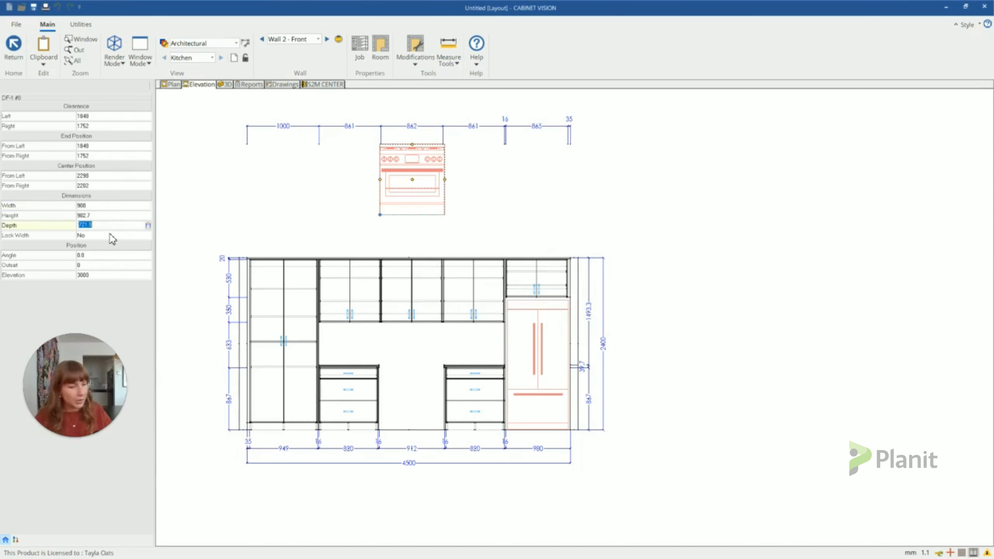
text(600)
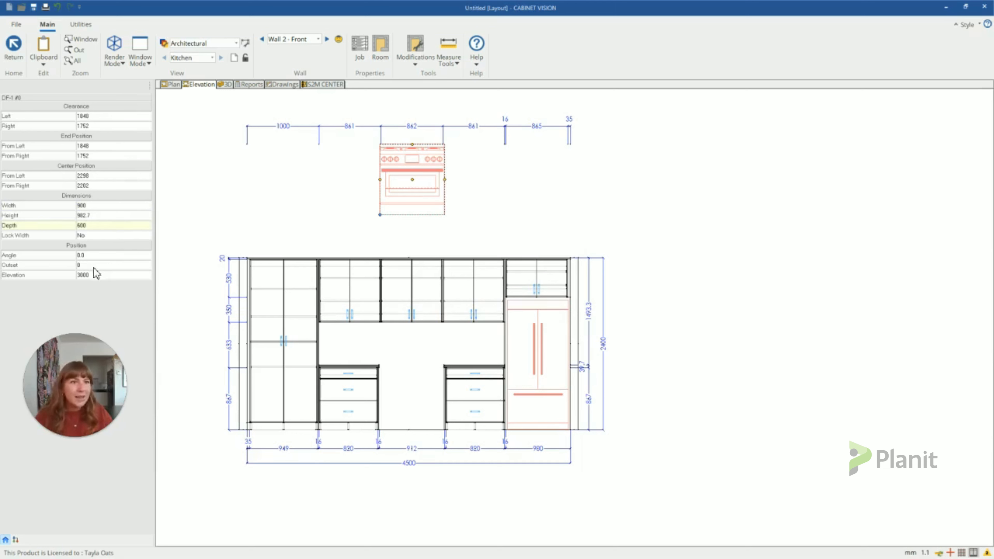
Lower the range back between the base cabinets by setting its elevation to 0
click(98, 275)
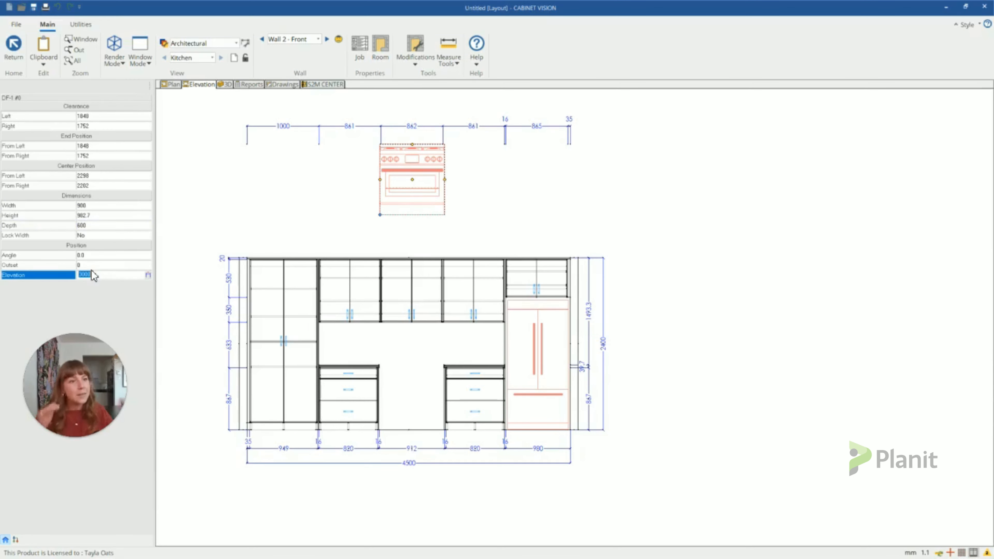
text(0)
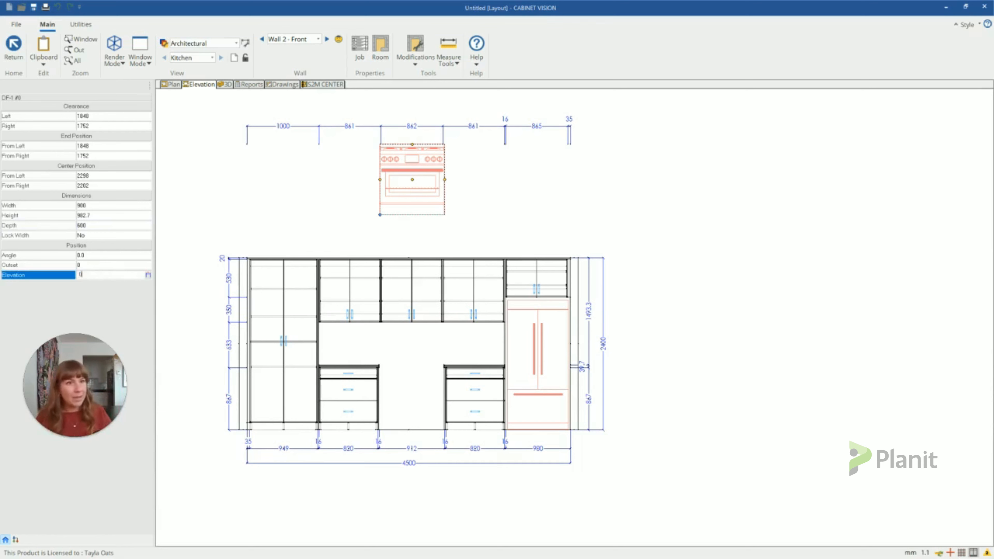
key(Return)
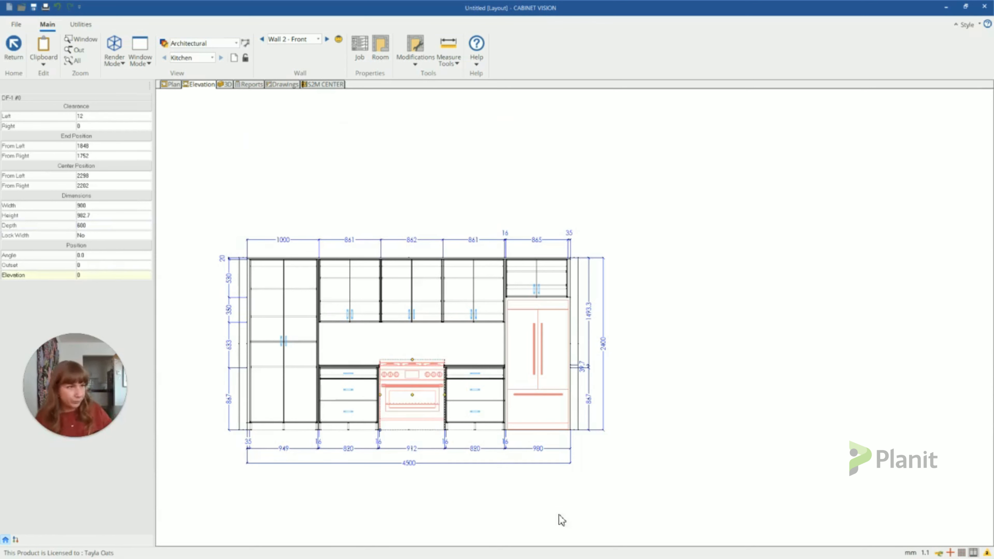
Center the range in the gap between the base cabinets by setting its left clearance to 6
scroll(447, 446, up, 2)
scroll(411, 405, up, 3)
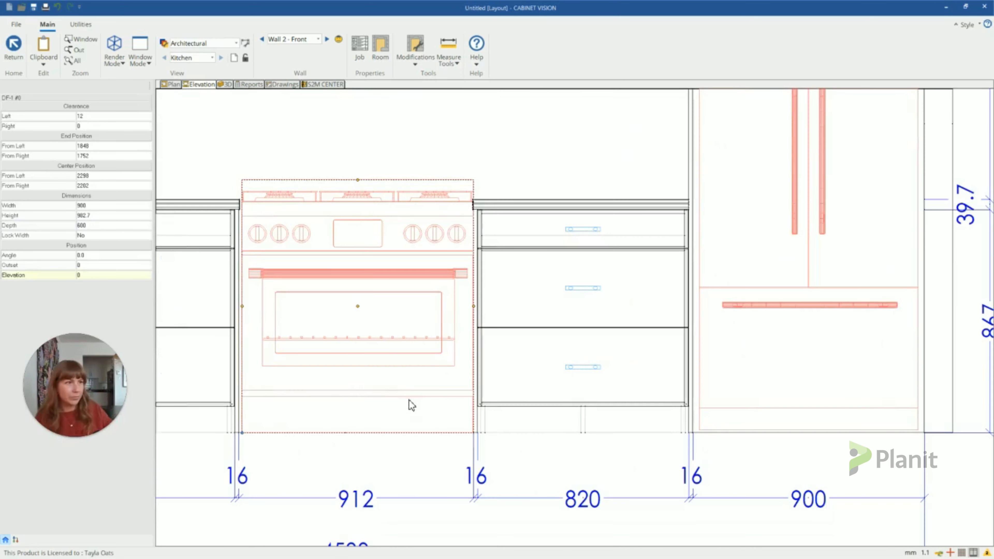
scroll(302, 441, up, 1)
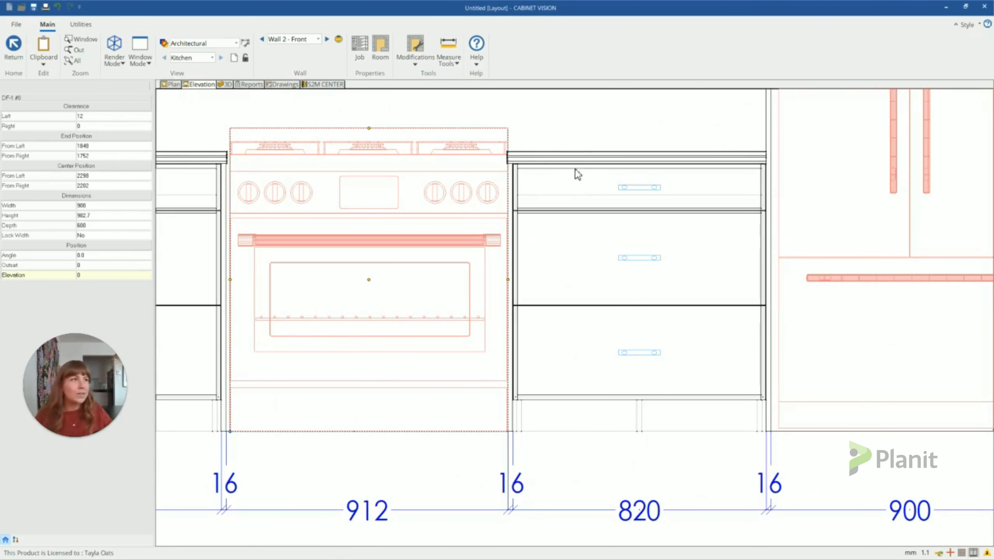
click(52, 115)
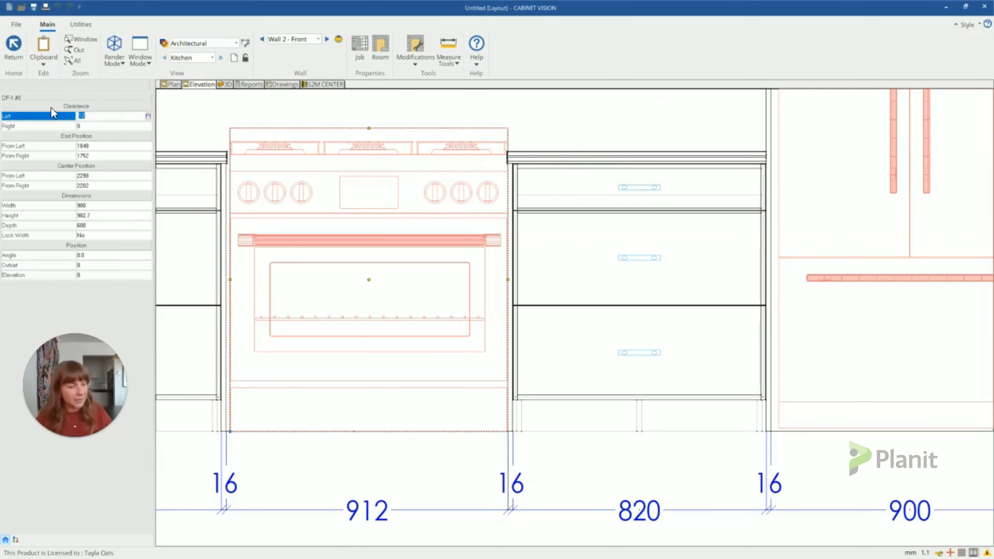
text(6)
key(Return)
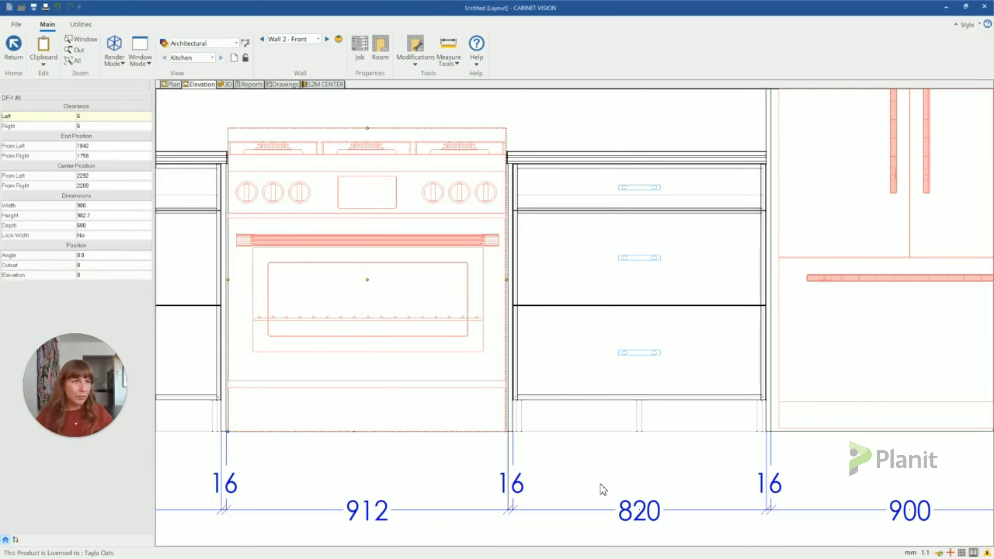
Deselect the range and bring up the island's Wall 4 front elevation
scroll(600, 484, down, 6)
click(302, 155)
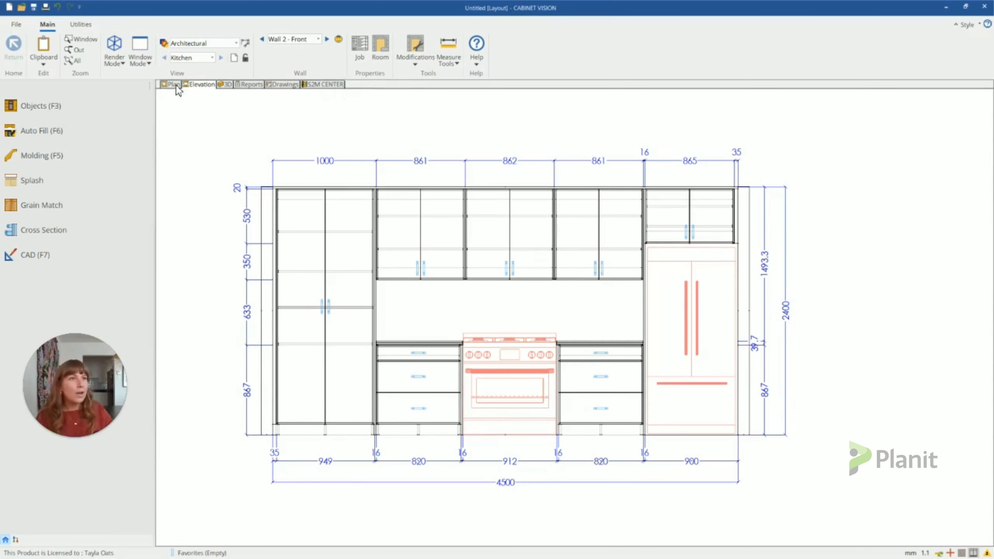
click(326, 39)
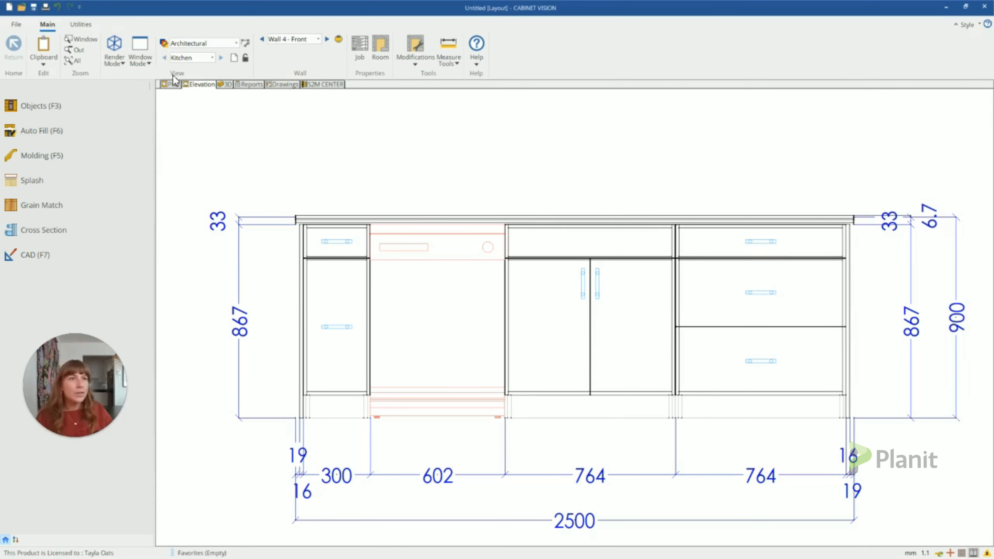
In the plan view, open the 1 Bowl Standard 3D sinks of the Appliance catalog
click(171, 85)
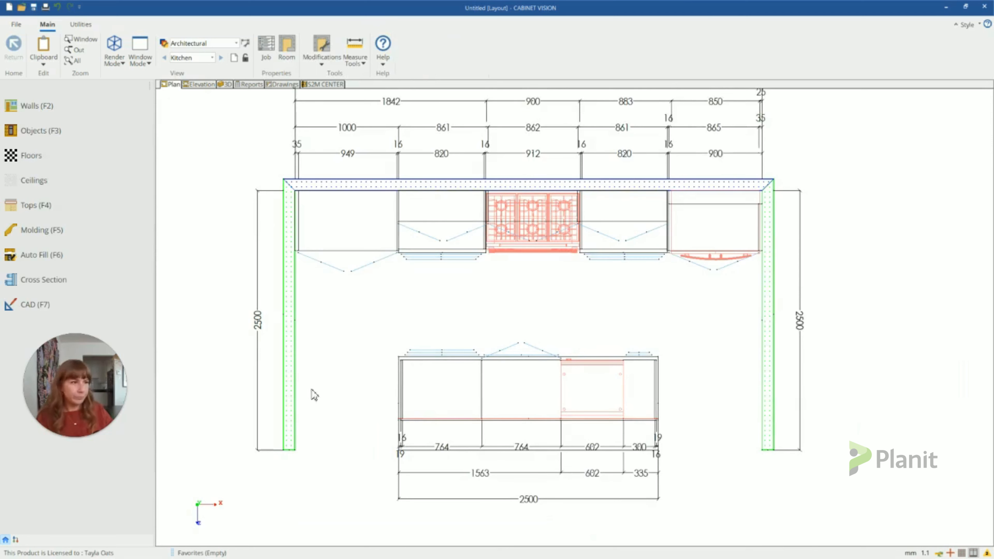
click(42, 131)
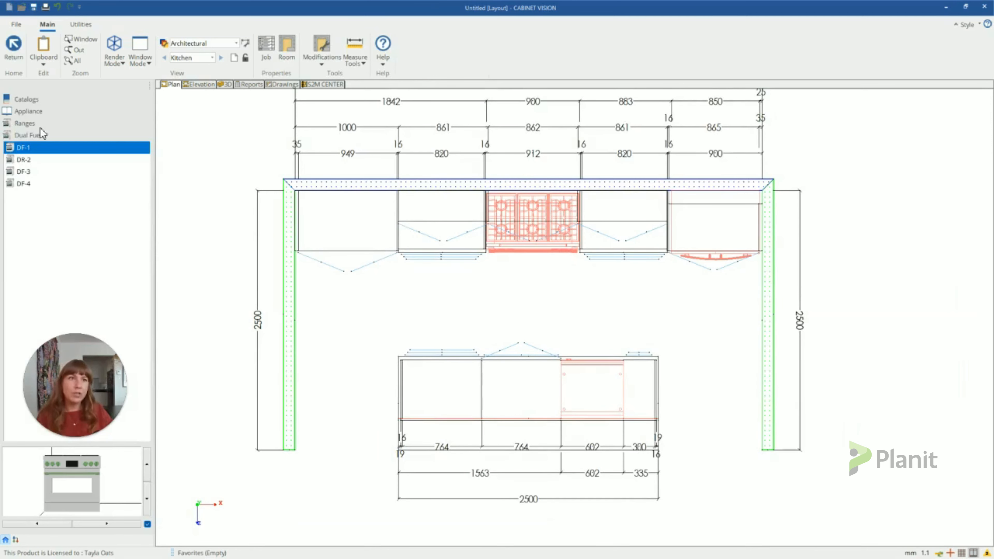
click(37, 114)
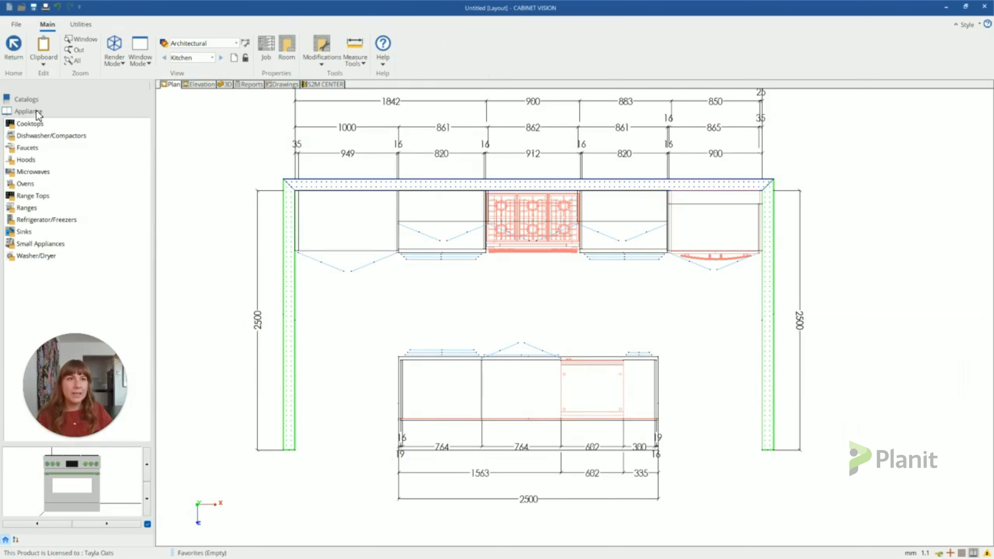
click(28, 232)
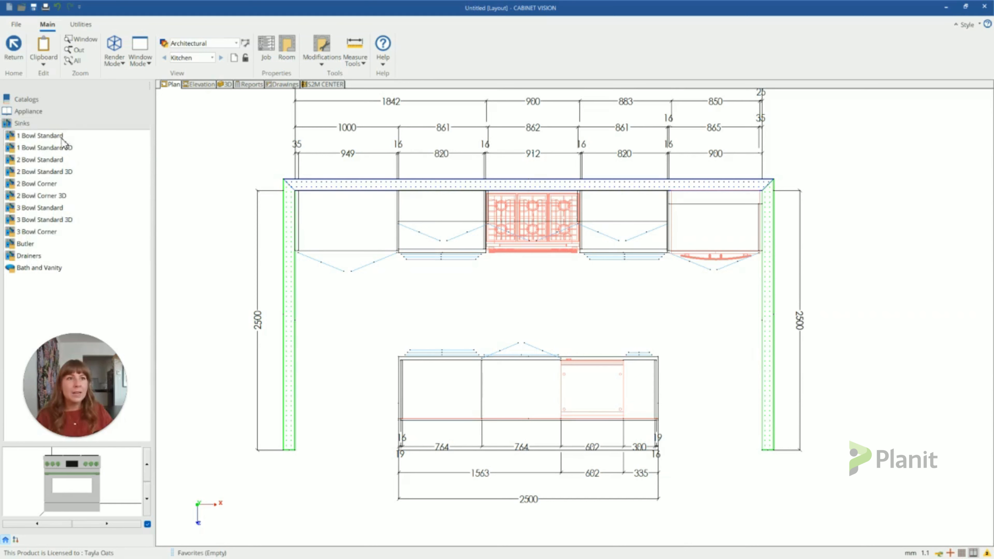
click(50, 148)
click(51, 149)
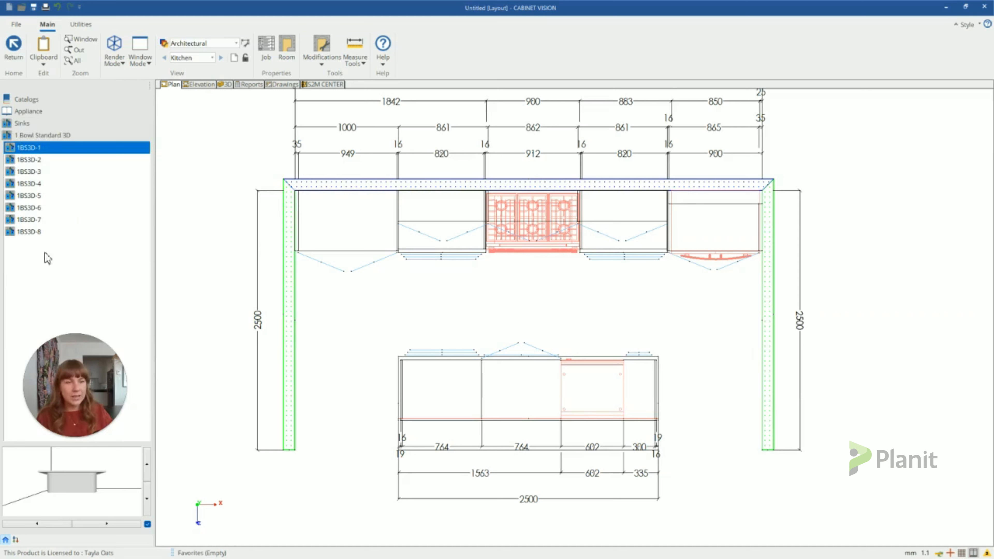
Compare the single-bowl sink previews and place the 1BS3D-5 drainer sink on the island, 570 mm from the left with a 30 mm outset
drag(104, 468, 101, 486)
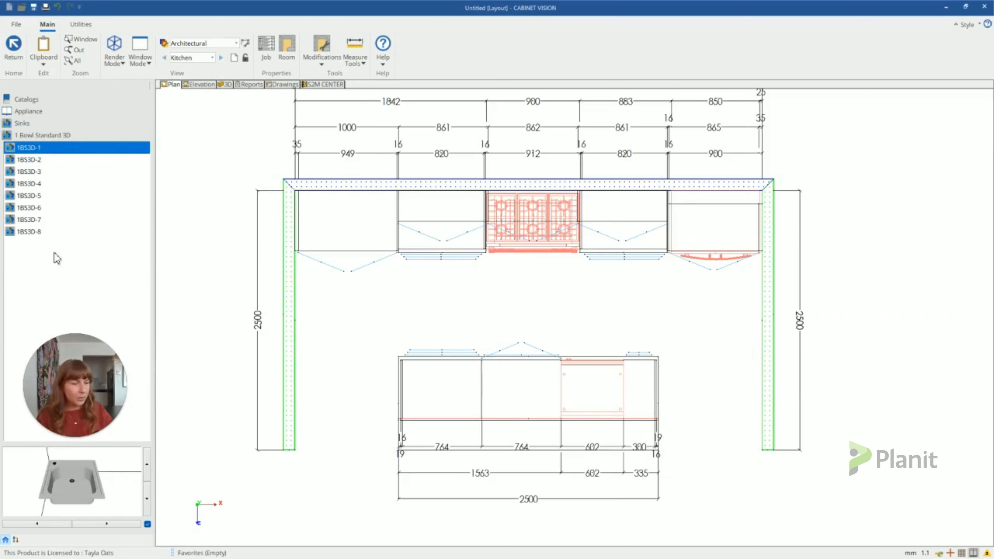
click(45, 161)
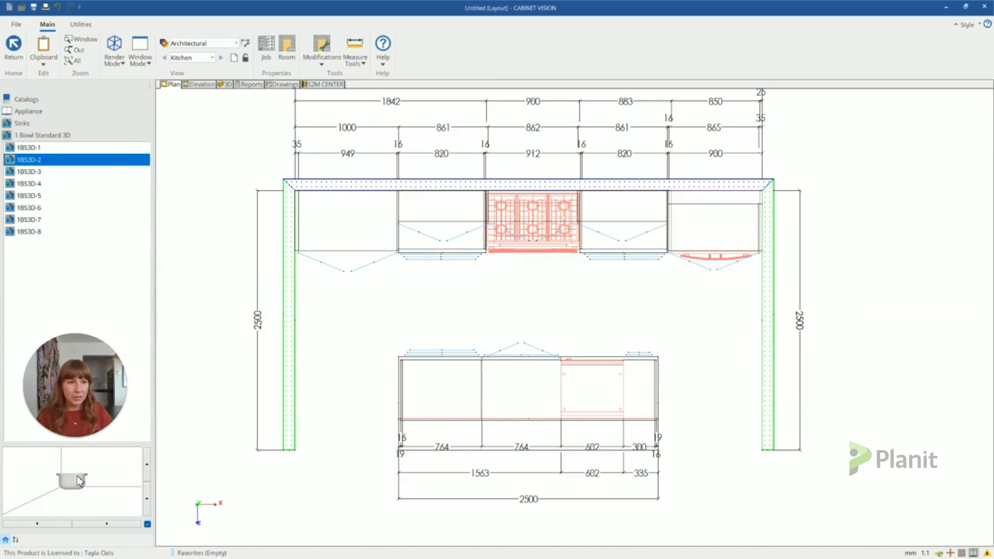
click(39, 173)
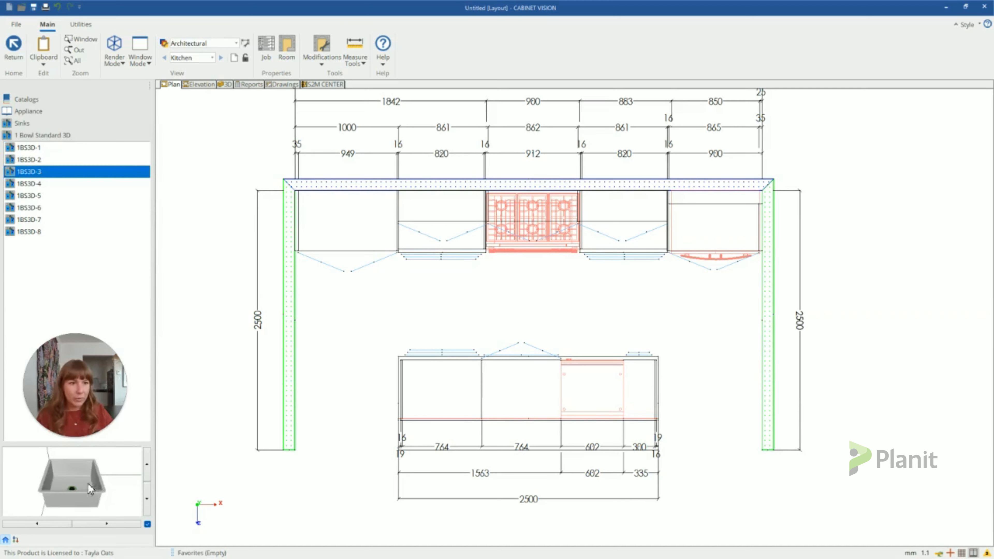
click(40, 187)
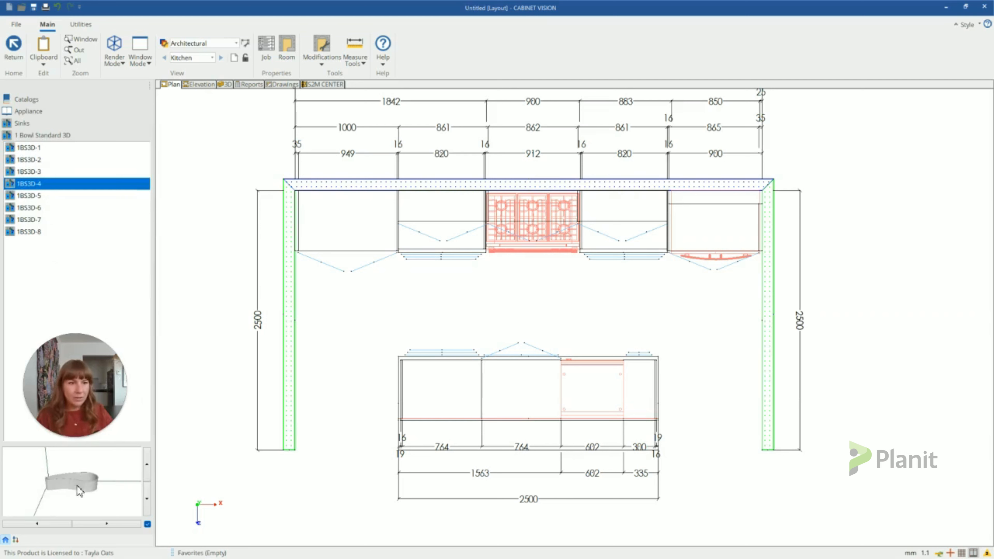
click(32, 196)
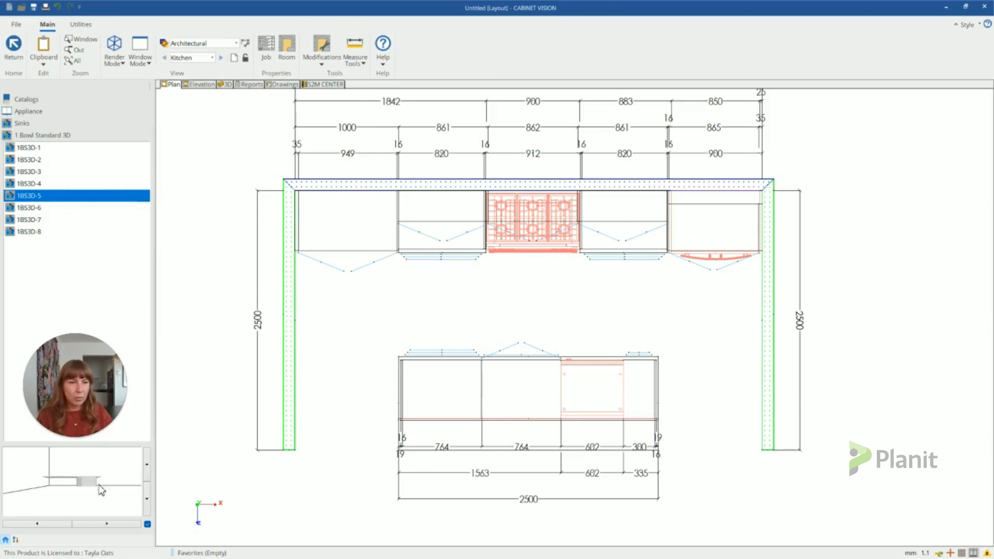
drag(98, 469, 95, 490)
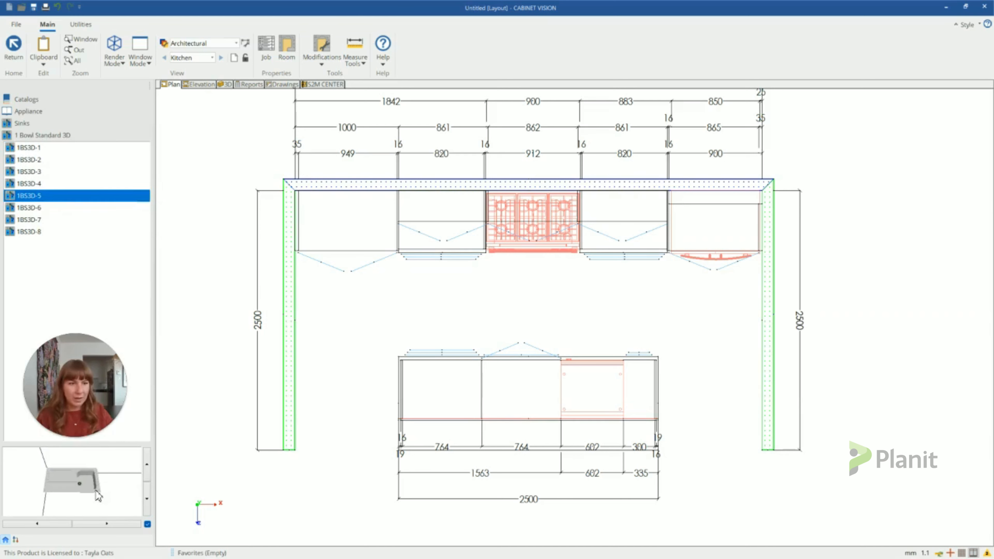
click(29, 200)
drag(29, 199, 517, 362)
scroll(547, 409, up, 4)
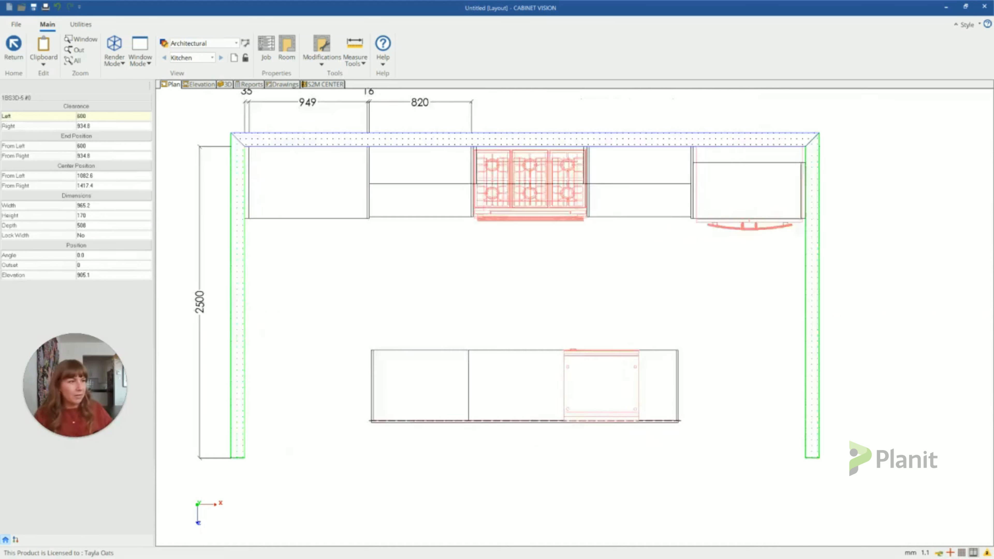
drag(546, 410, 523, 406)
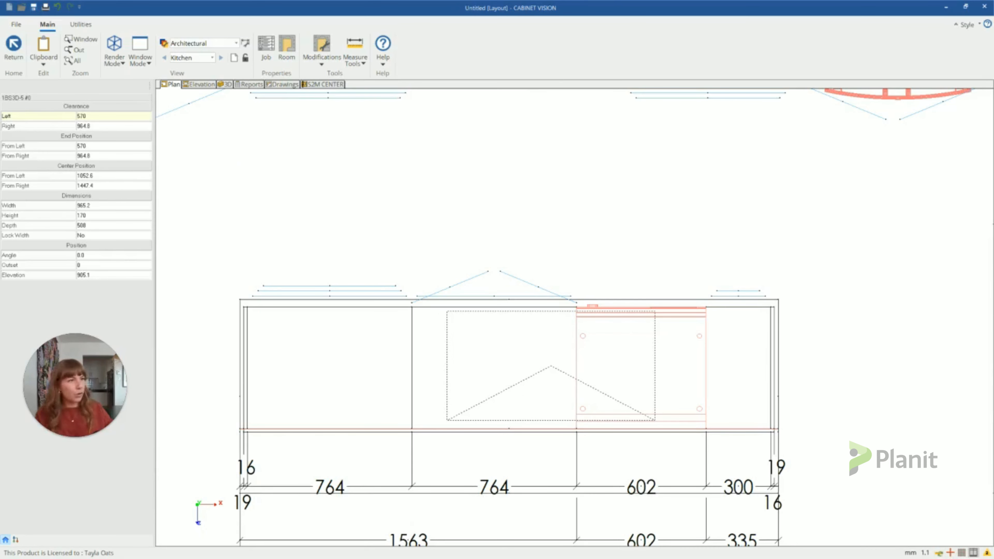
click(551, 366)
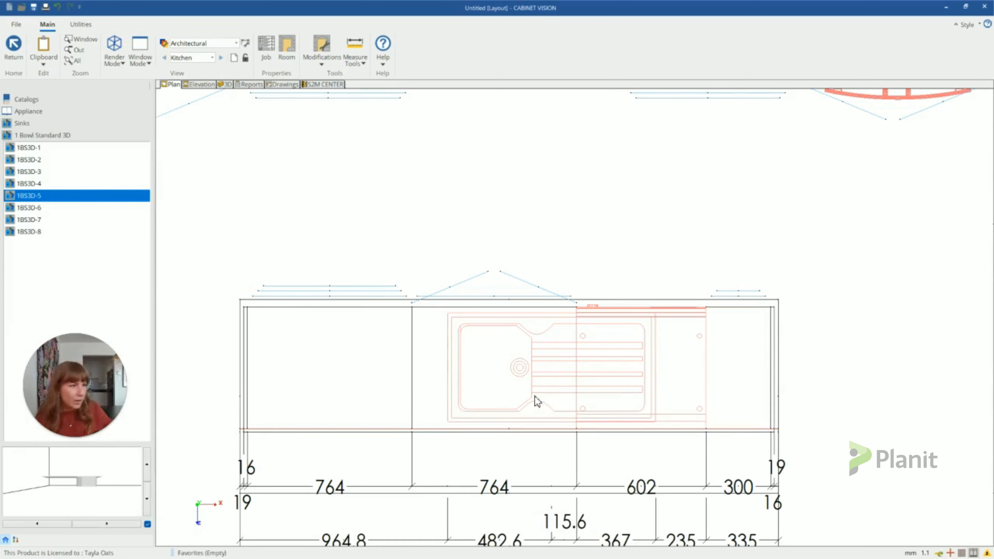
Open the island's sink as an assembly from the elevation and show it in plan
click(198, 84)
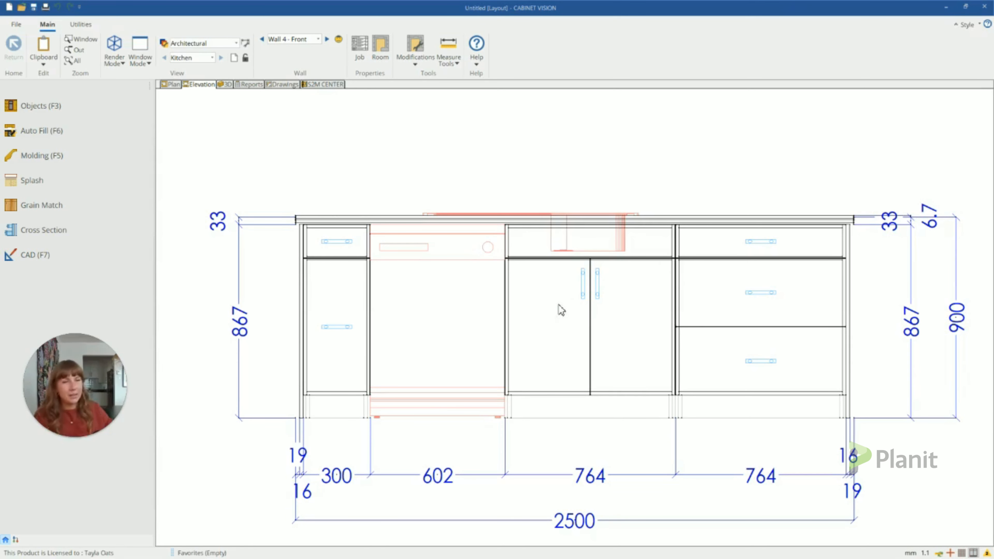
click(552, 220)
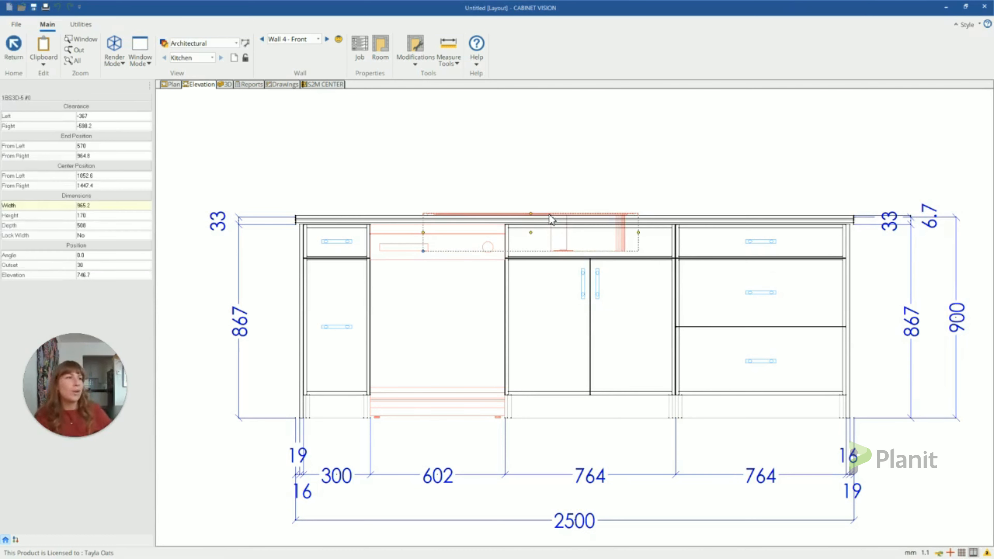
double_click(552, 220)
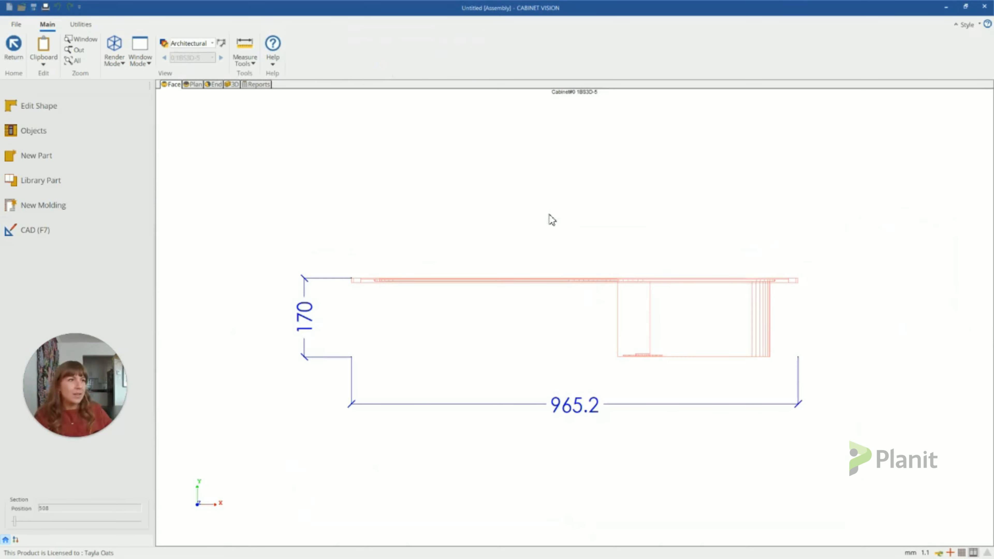
click(193, 84)
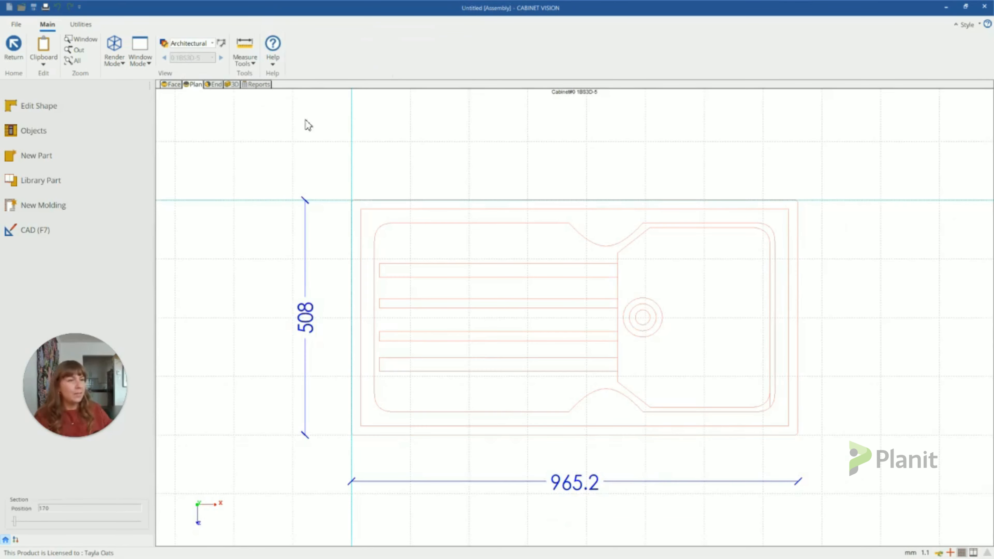
Add the MF-1 mono faucet from the Appliance catalog at the sink's rear edge, about 508 mm across and 27 mm in
click(38, 130)
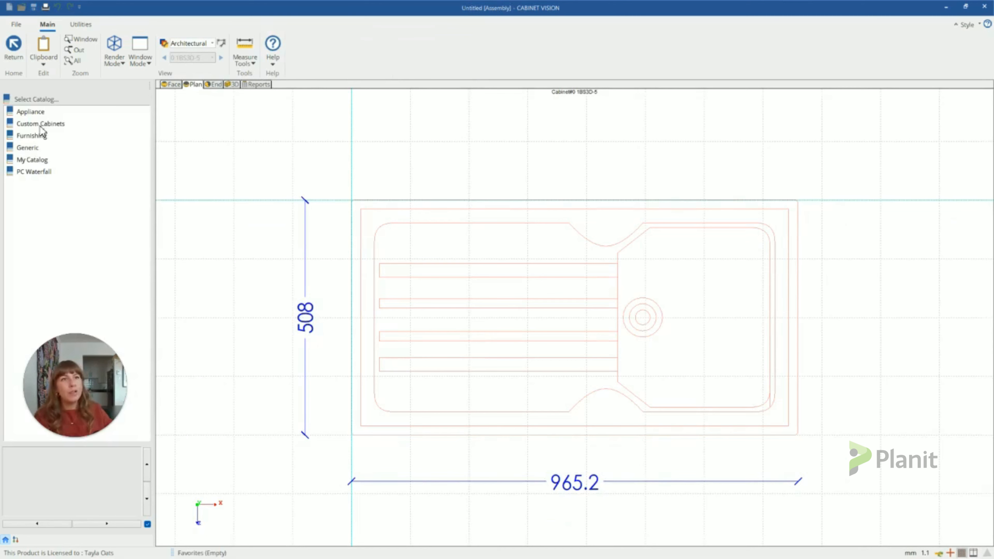
click(38, 112)
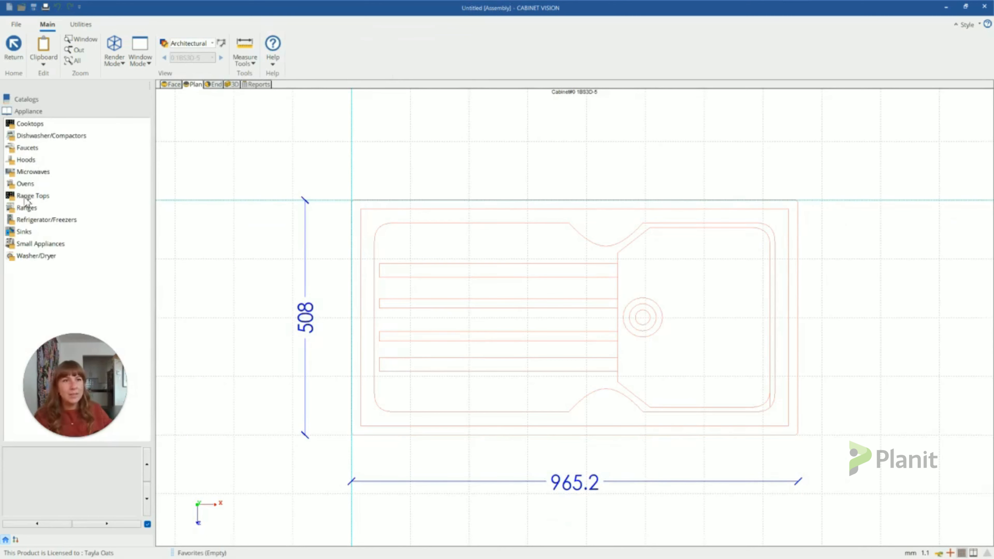
click(30, 149)
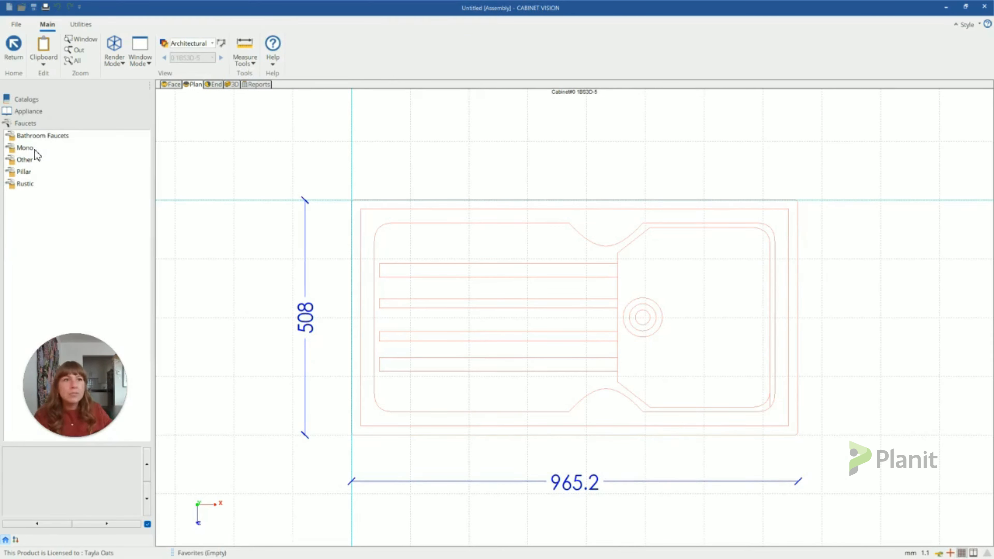
double_click(35, 150)
click(39, 151)
mouse_move(78, 443)
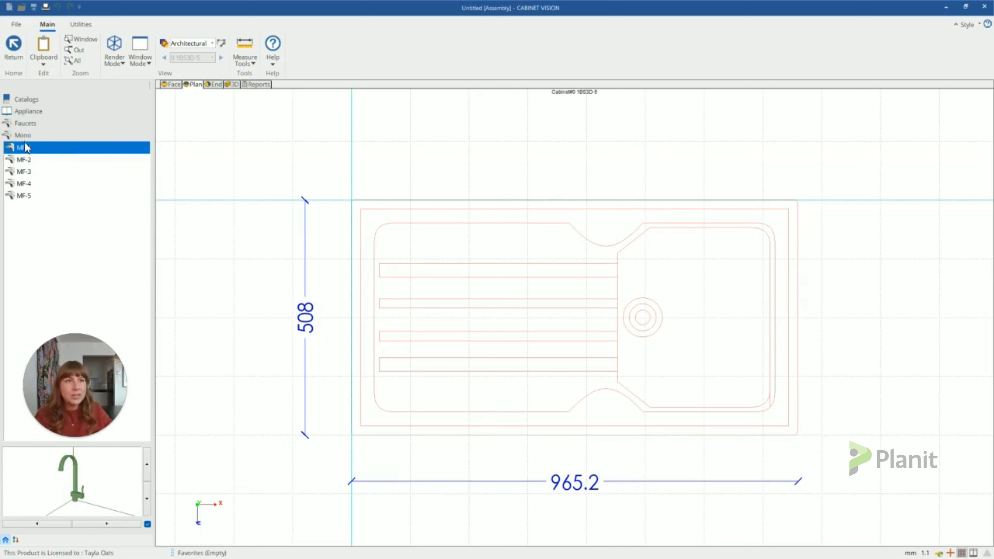
drag(26, 151, 587, 213)
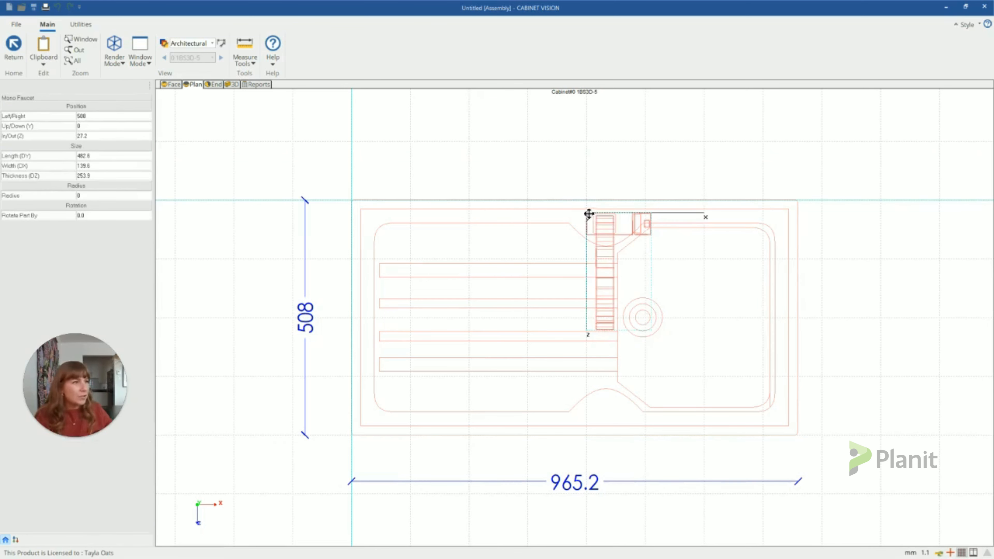
Check the faucet's height in 3D and raise it onto the sink rim by setting its Up/Down (Y) position to 170
click(235, 84)
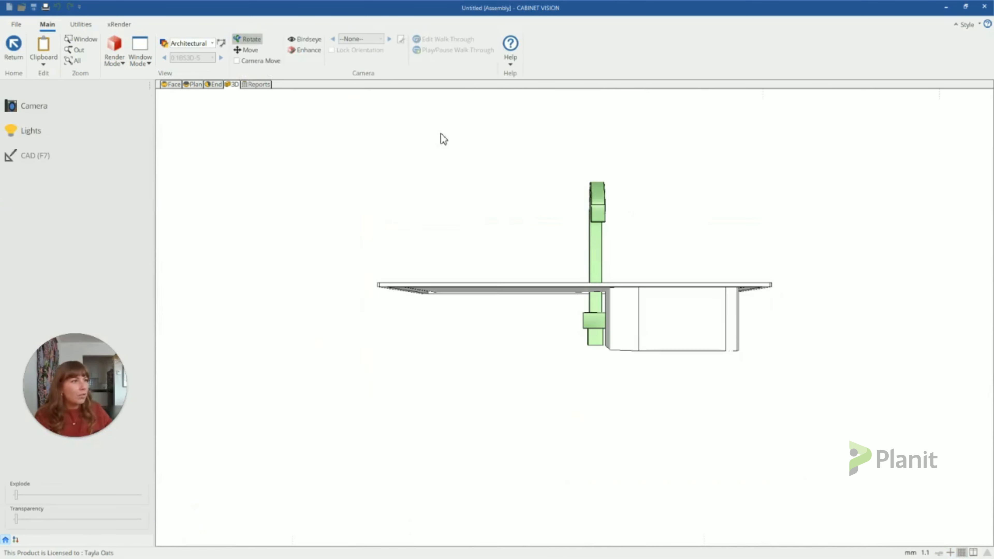
drag(578, 244, 586, 355)
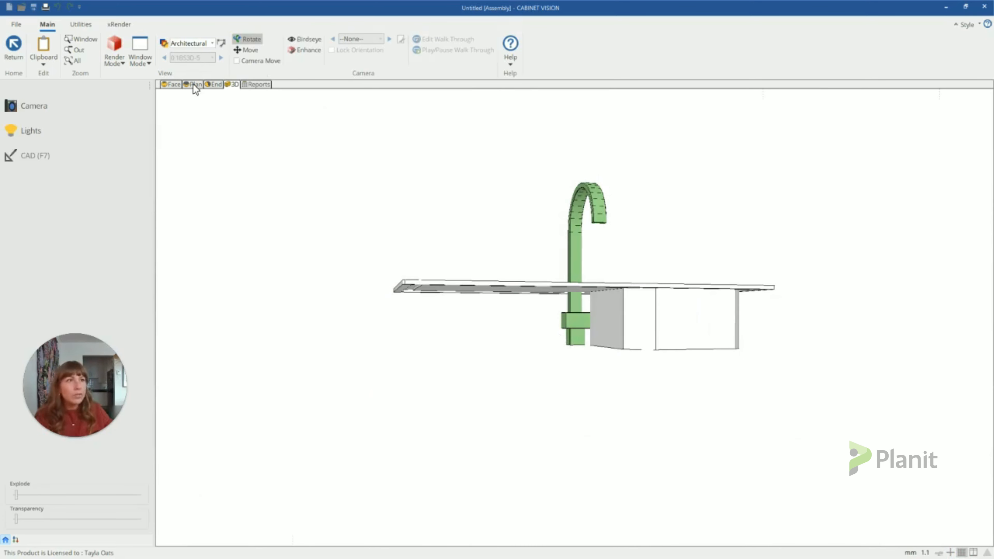
click(169, 85)
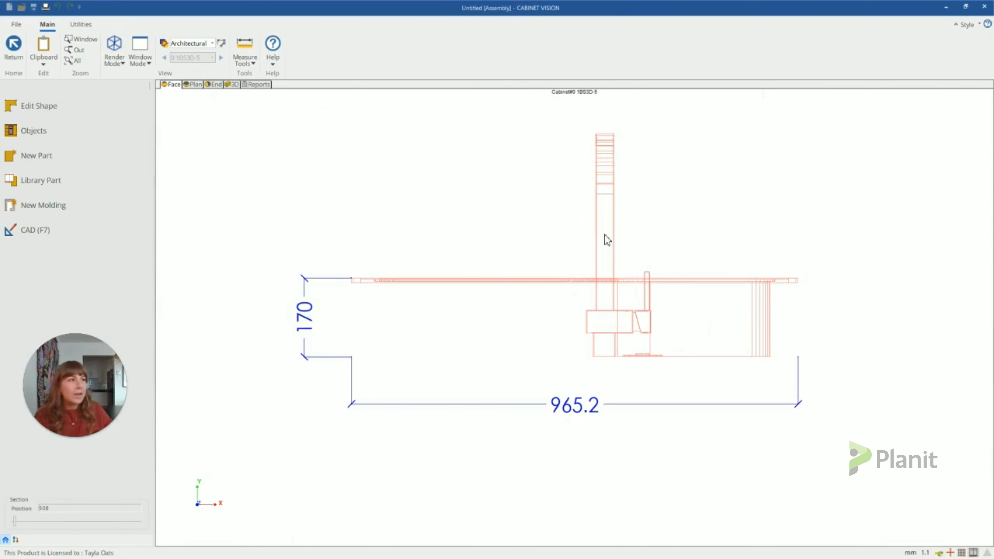
click(604, 246)
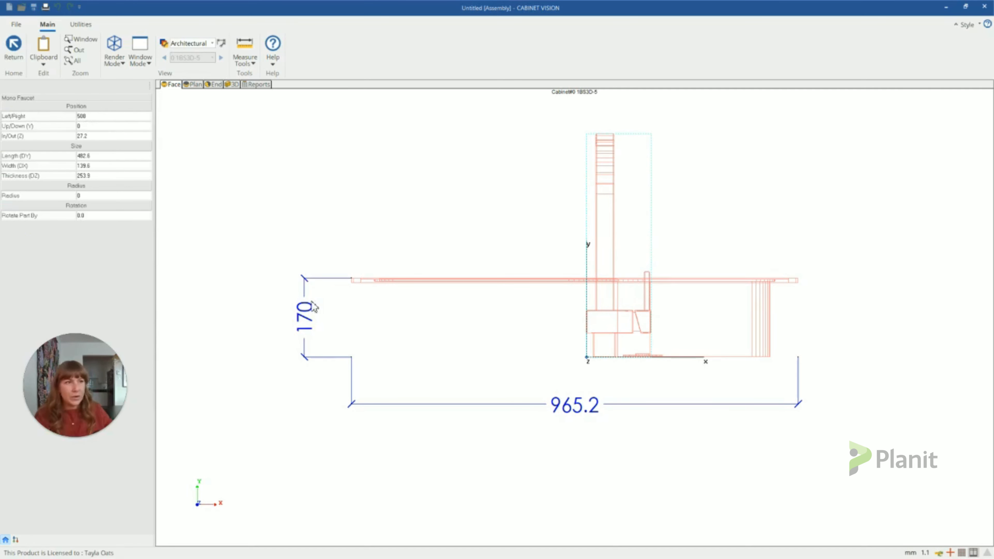
click(87, 128)
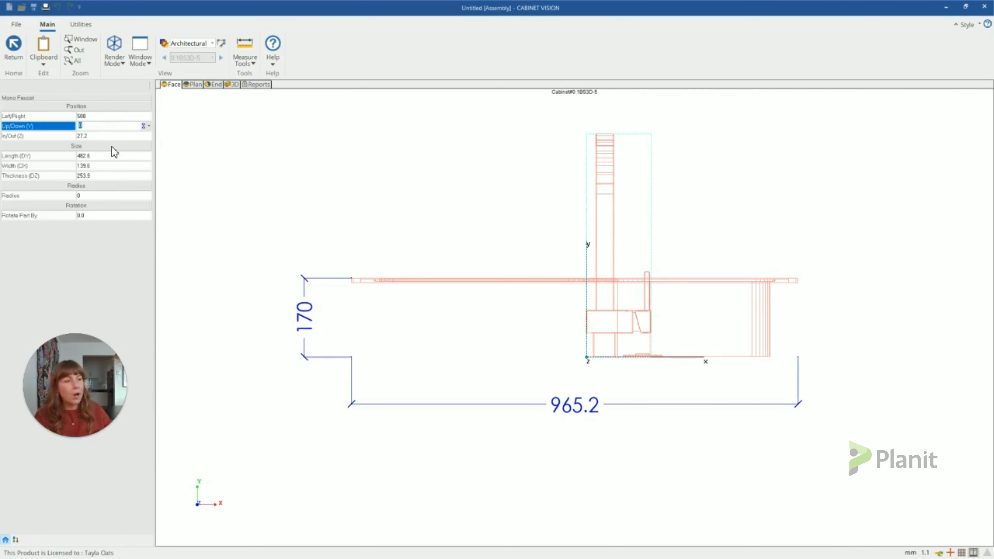
key(Return)
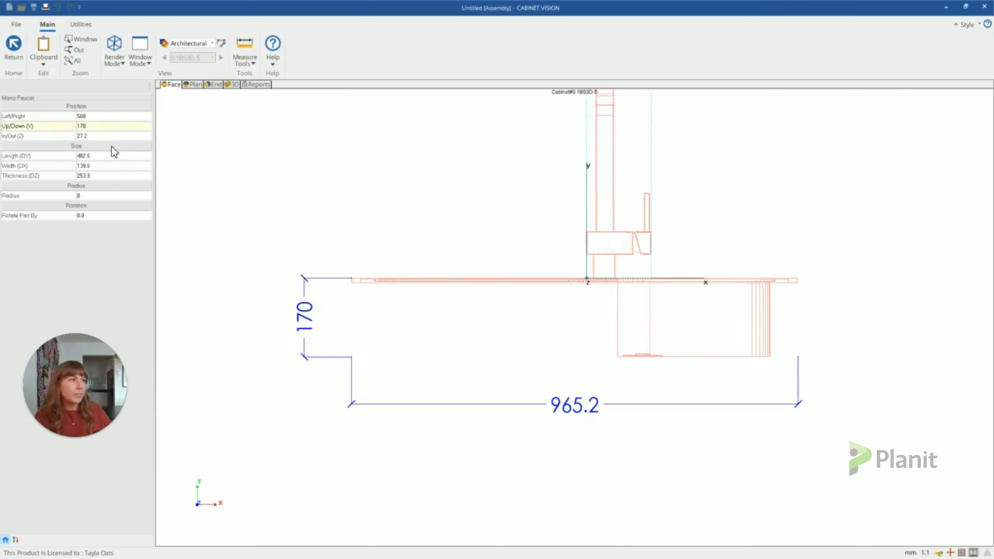
Check the raised faucet in 3D, and return to the room layout to view the whole kitchen in 3D
click(233, 84)
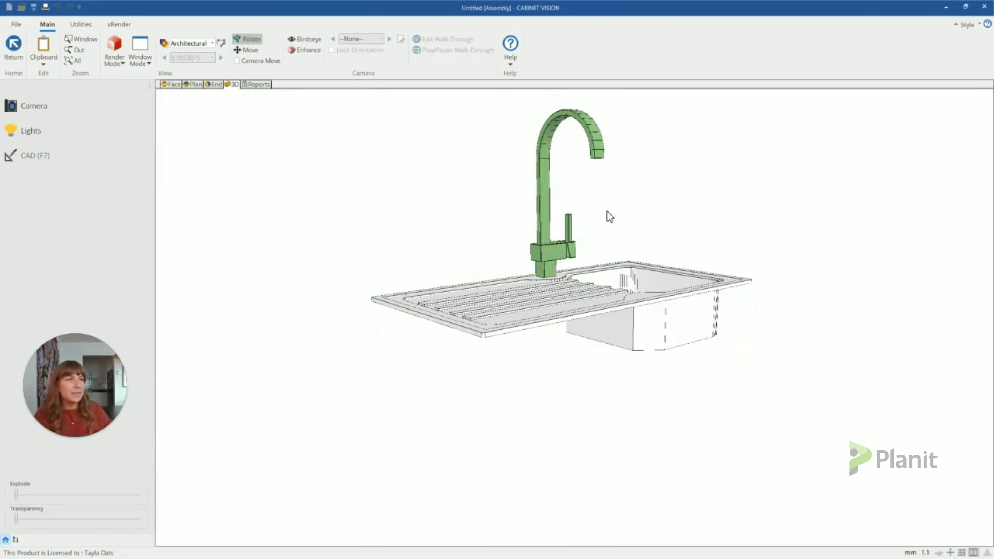
click(19, 67)
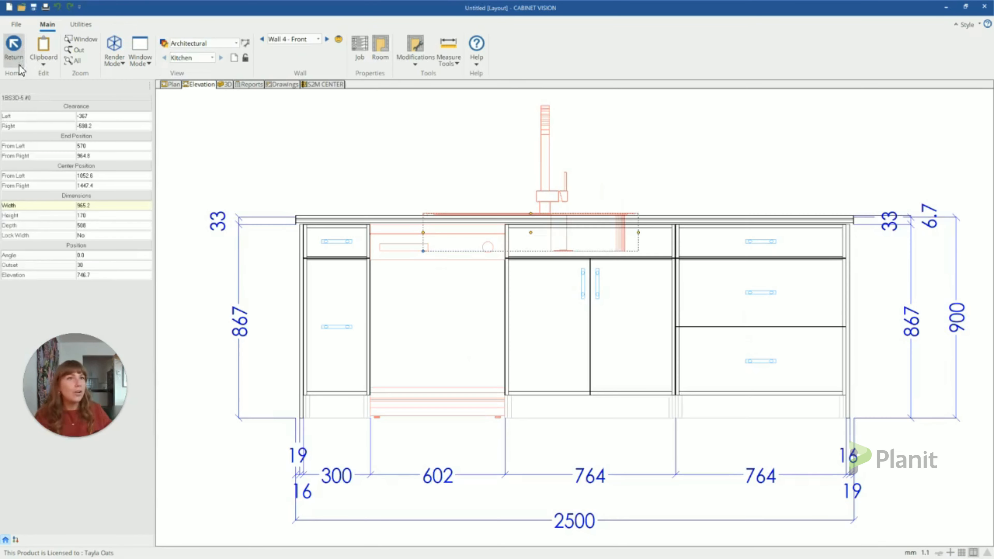
click(15, 55)
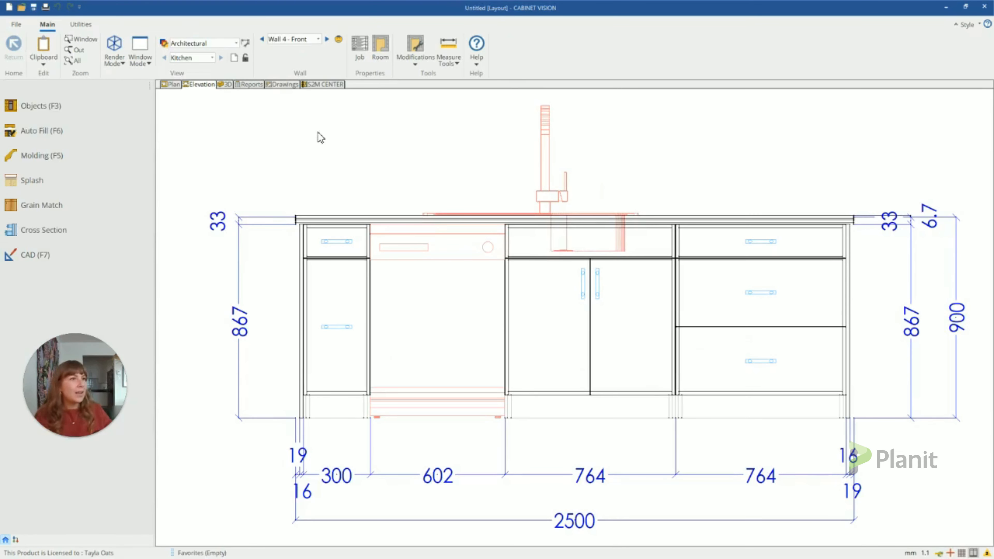
click(229, 85)
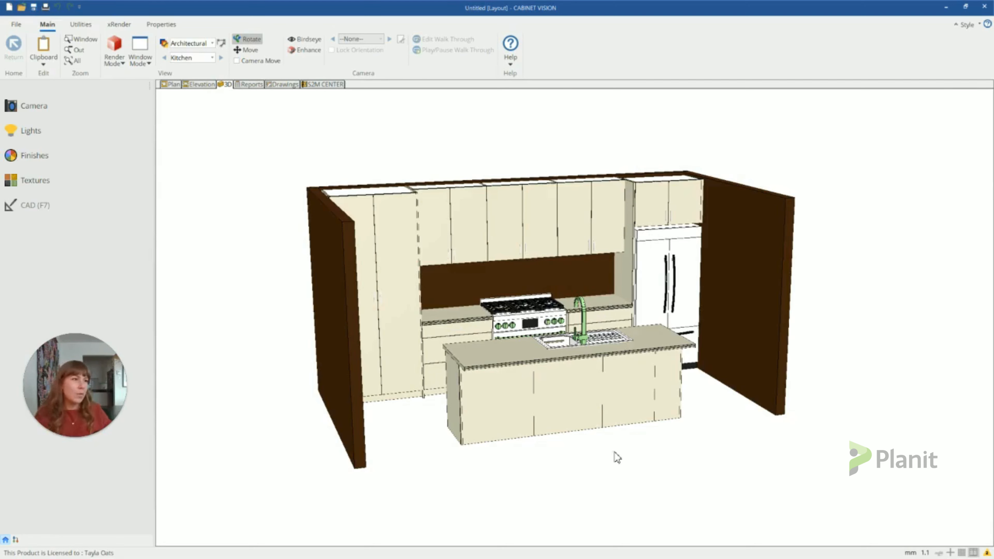
Place three Stool - 1 stools from the Furnishing catalog along the island's outer side in plan, centred about 373, 1215 and 2020 mm from its left end
click(170, 85)
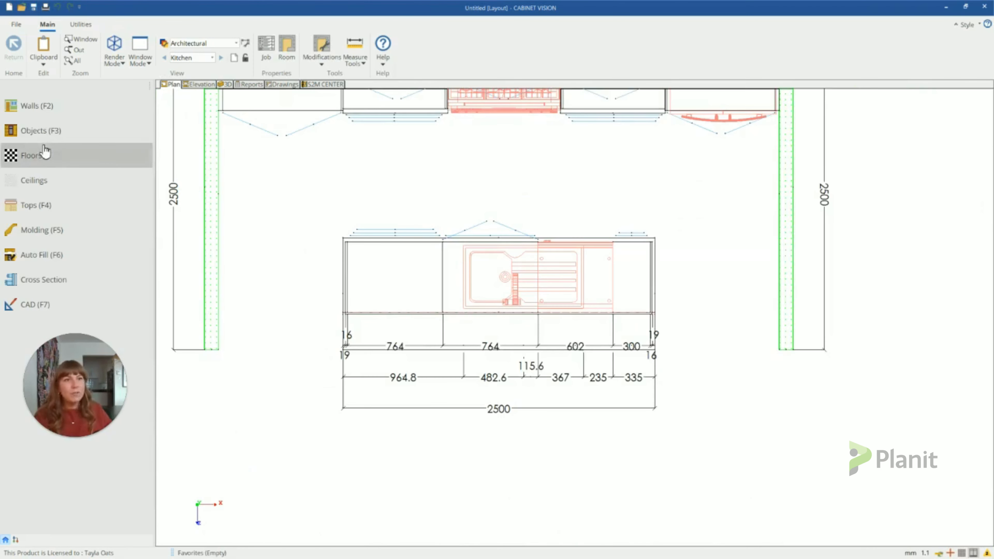
click(43, 131)
click(34, 98)
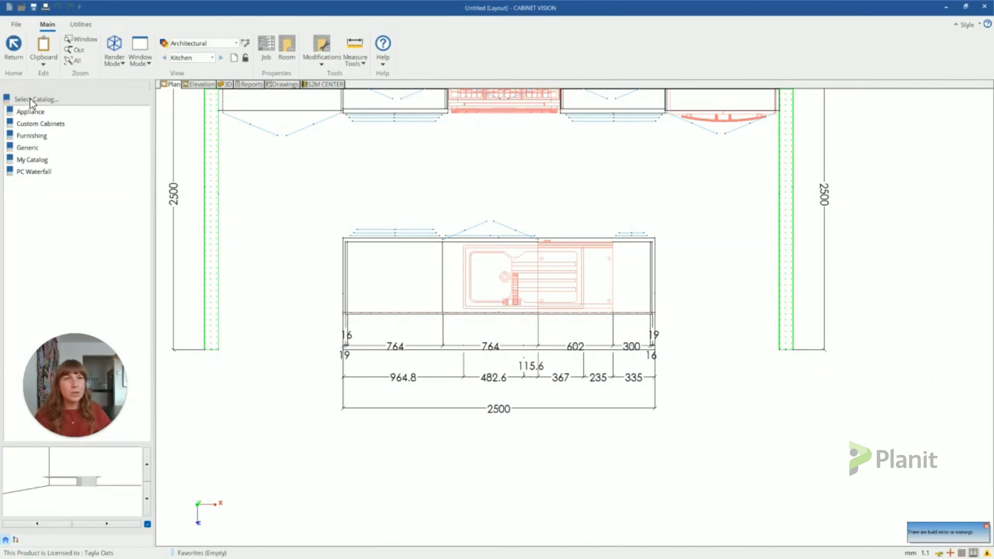
click(35, 137)
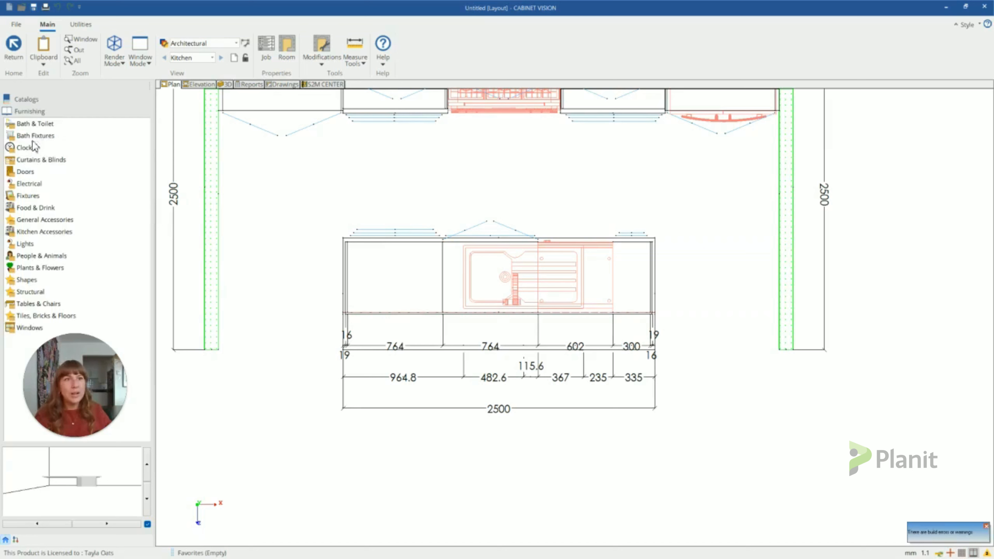
click(43, 303)
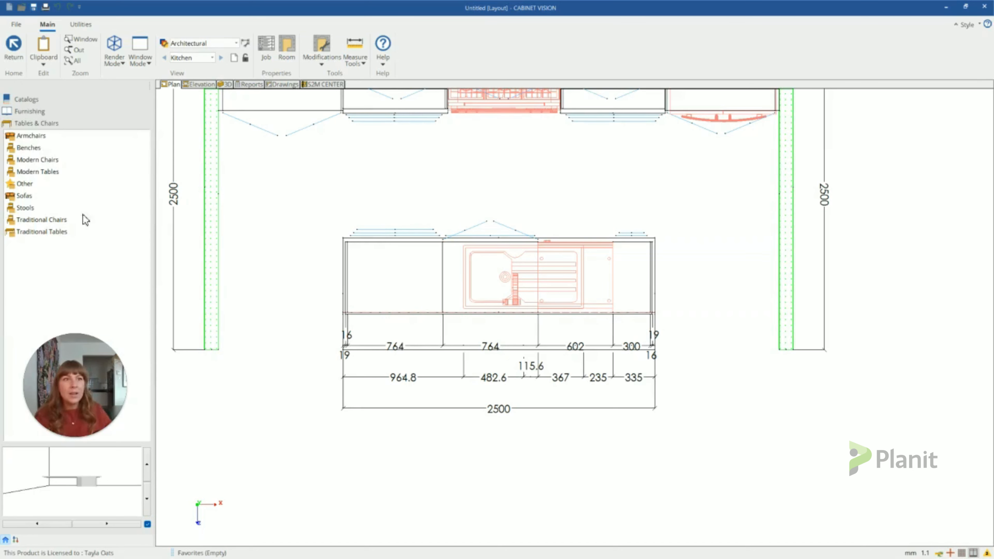
click(35, 208)
click(35, 161)
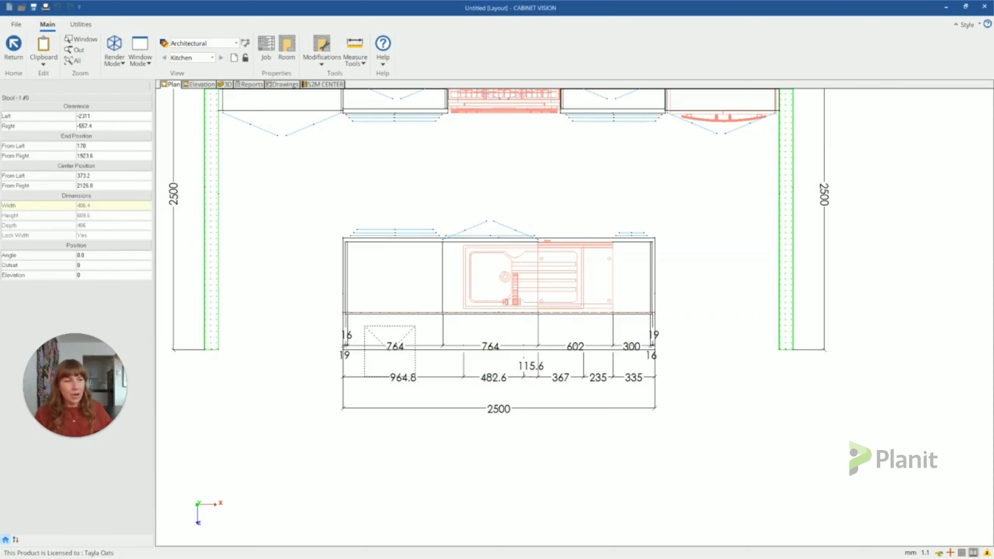
click(390, 350)
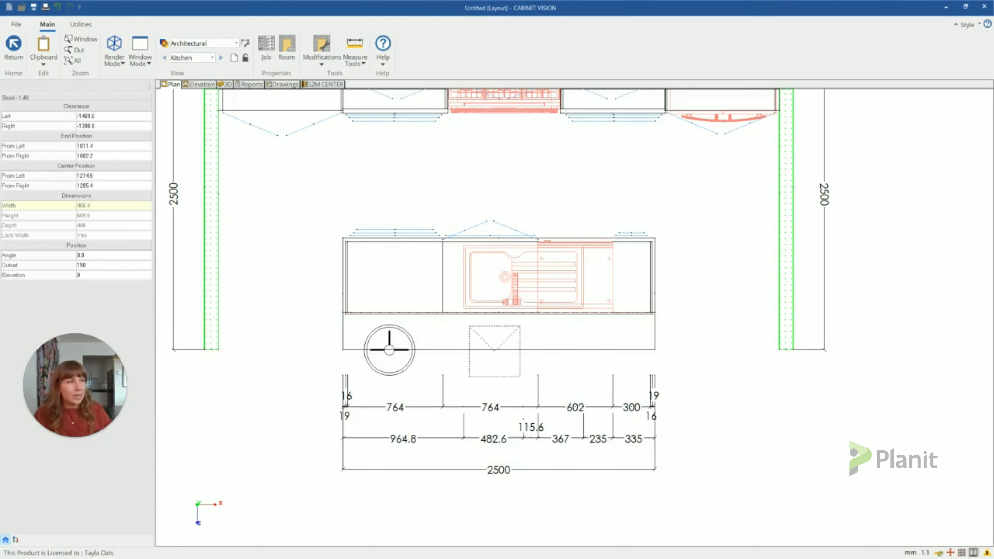
click(494, 351)
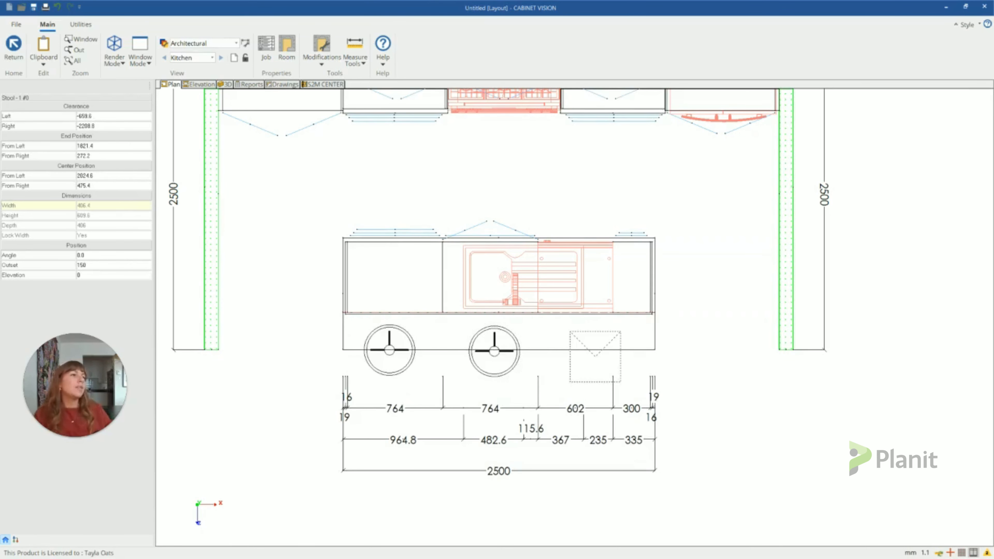
click(593, 354)
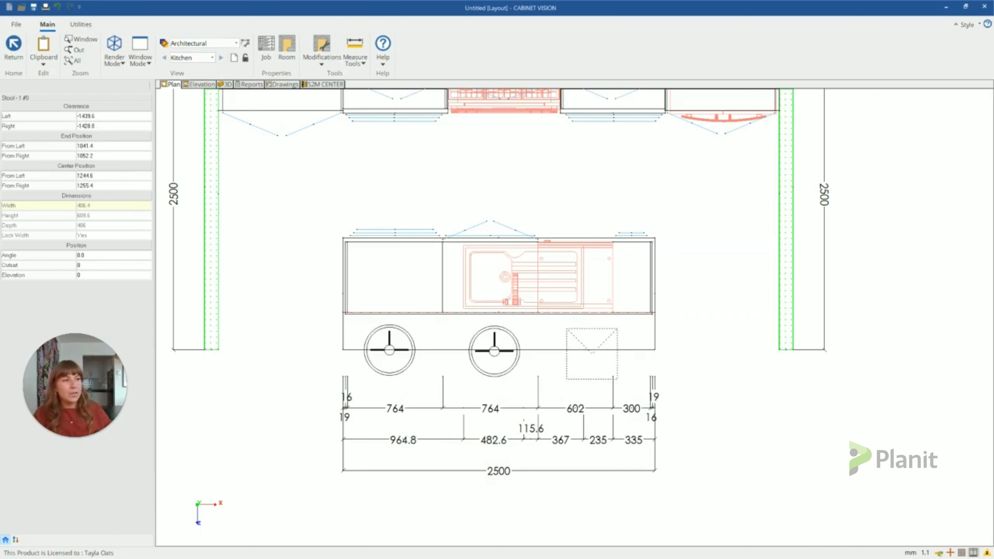
key(Escape)
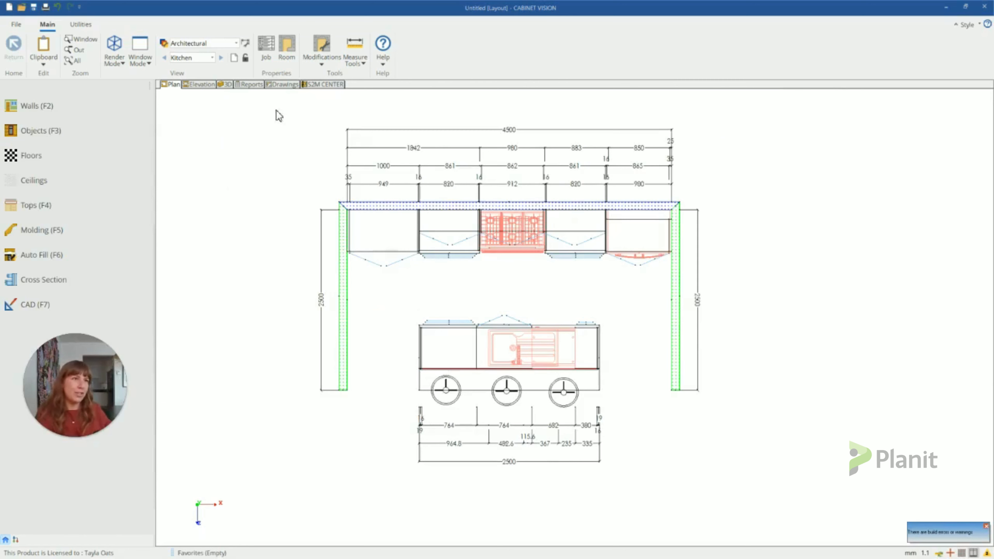
Check the stools' placement along the island in 3D from the front and from an angle
click(227, 85)
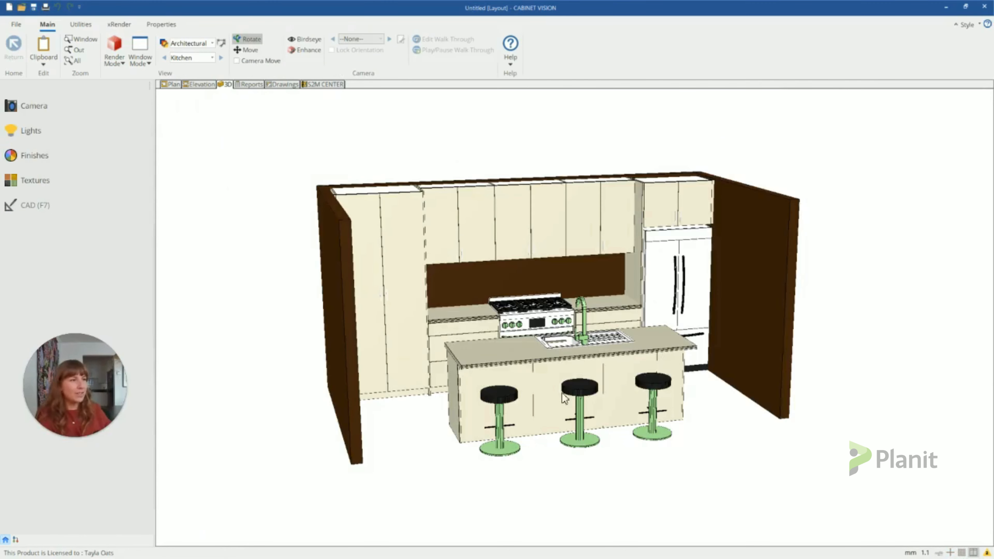
drag(779, 490, 614, 491)
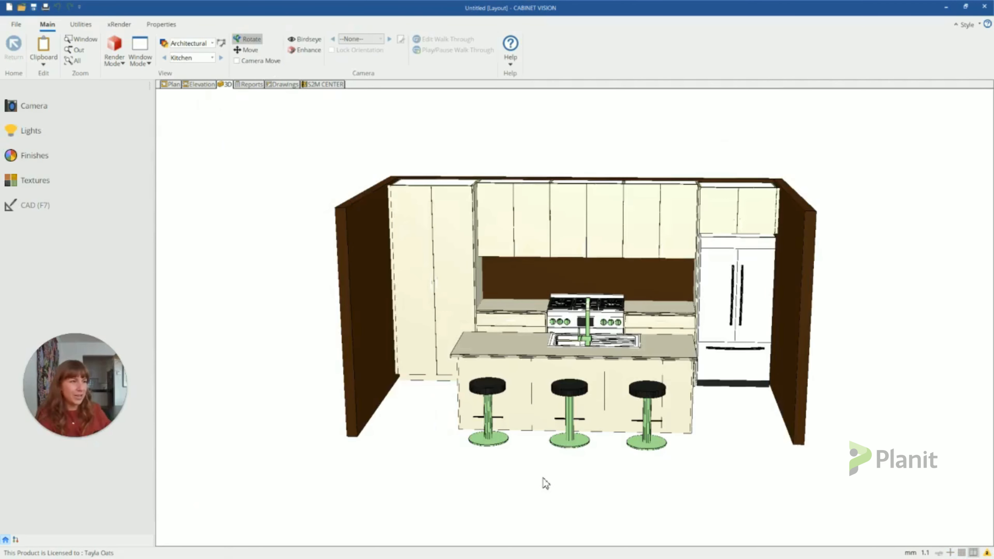
drag(546, 483, 644, 483)
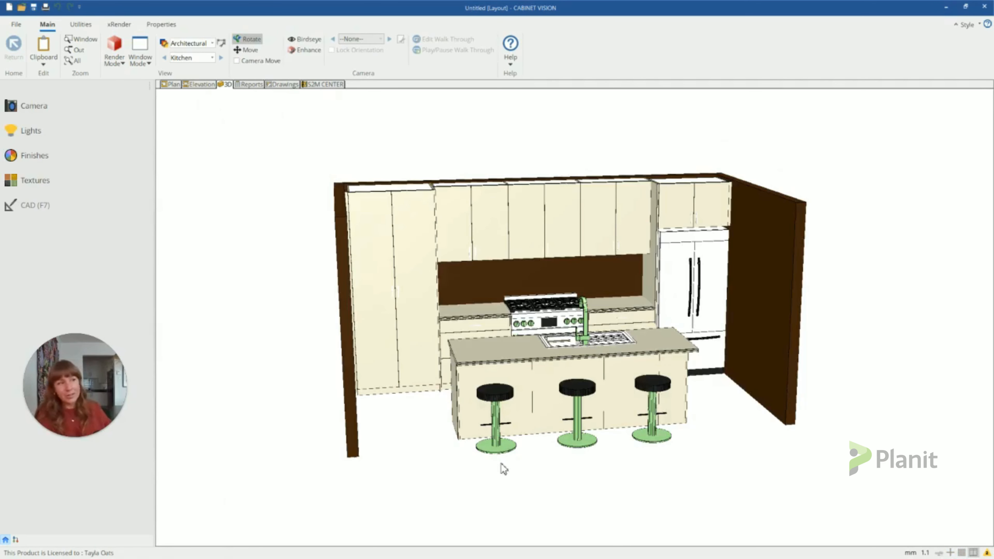
drag(513, 472, 565, 465)
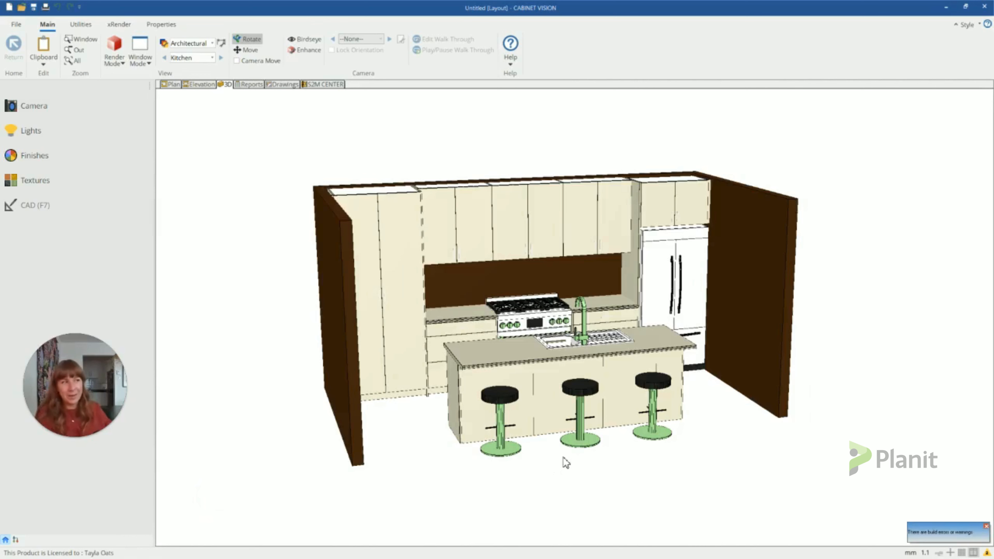